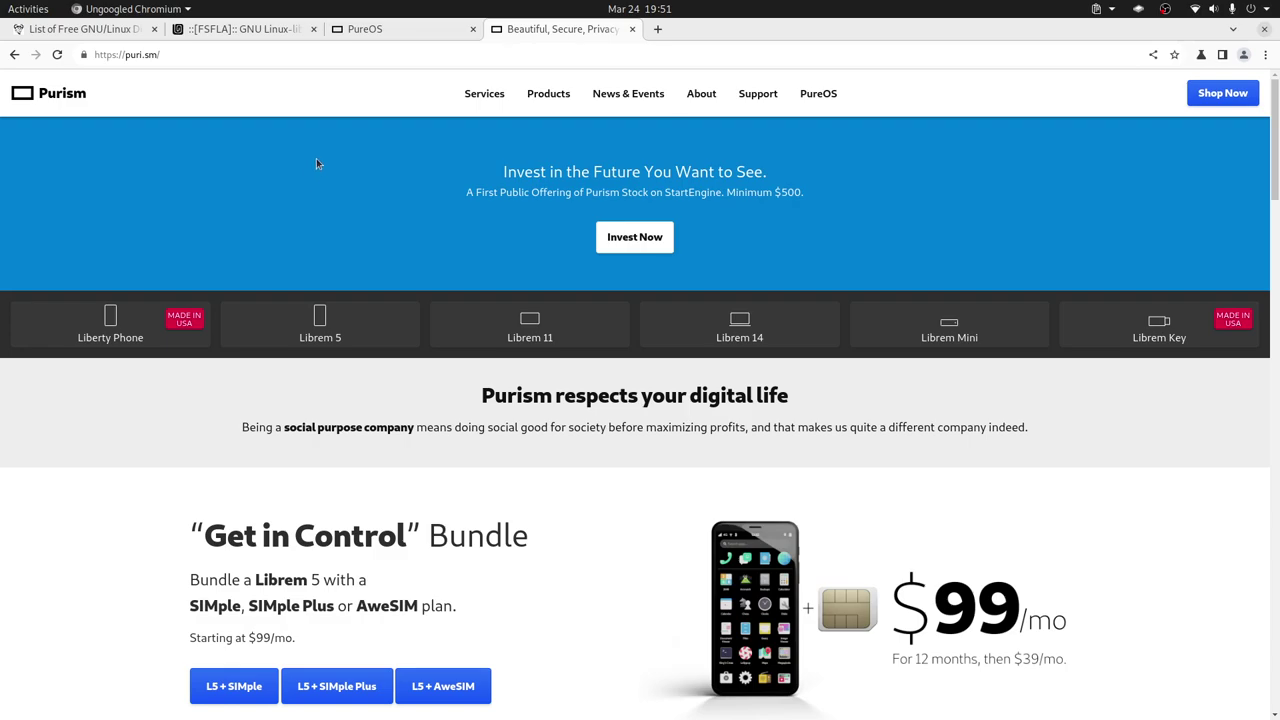
Switch to the PureOS tab and open the Download PureOS page for Byzantium 10.3 (2 GB).
click(373, 36)
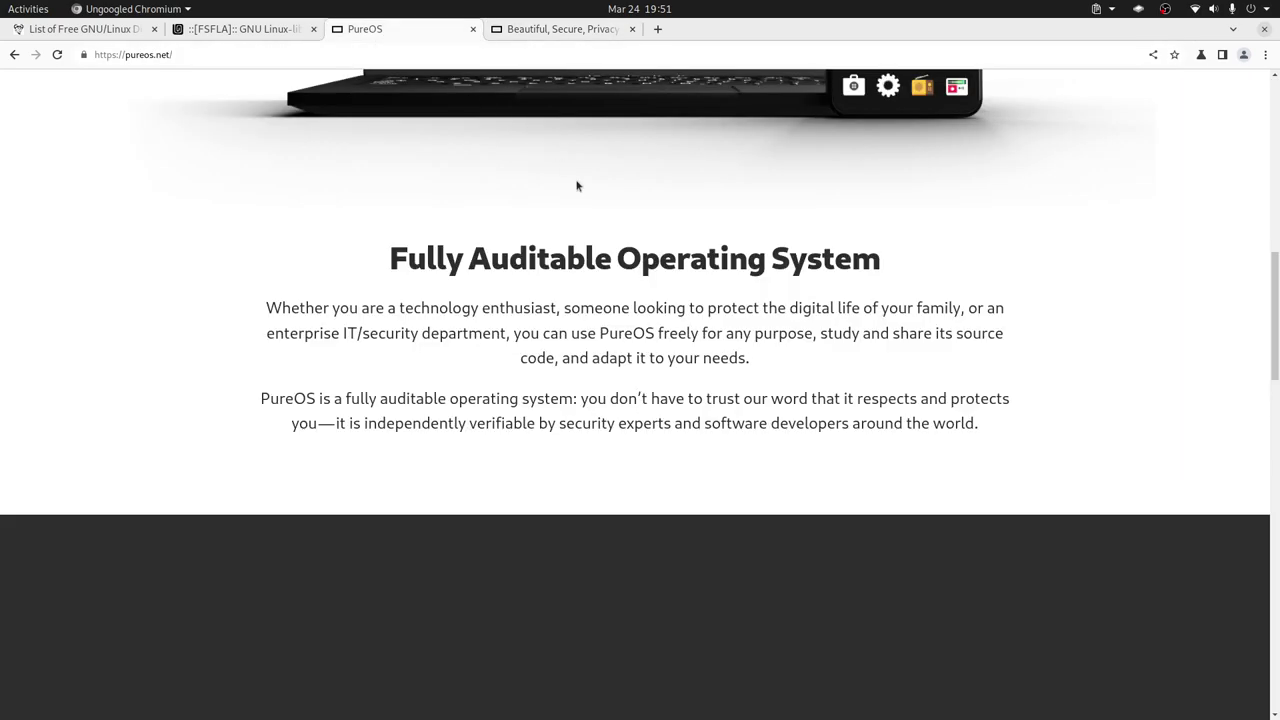
scroll(629, 309, up, 8)
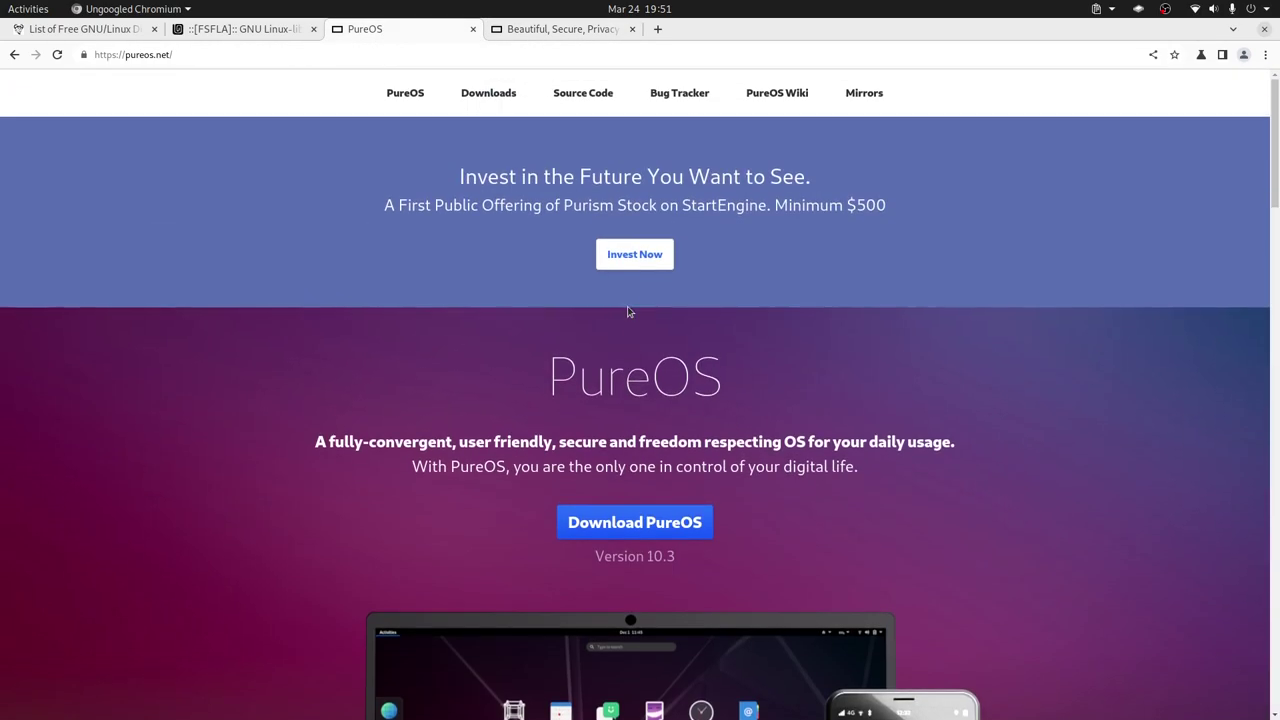
scroll(629, 311, down, 4)
scroll(629, 311, down, 3)
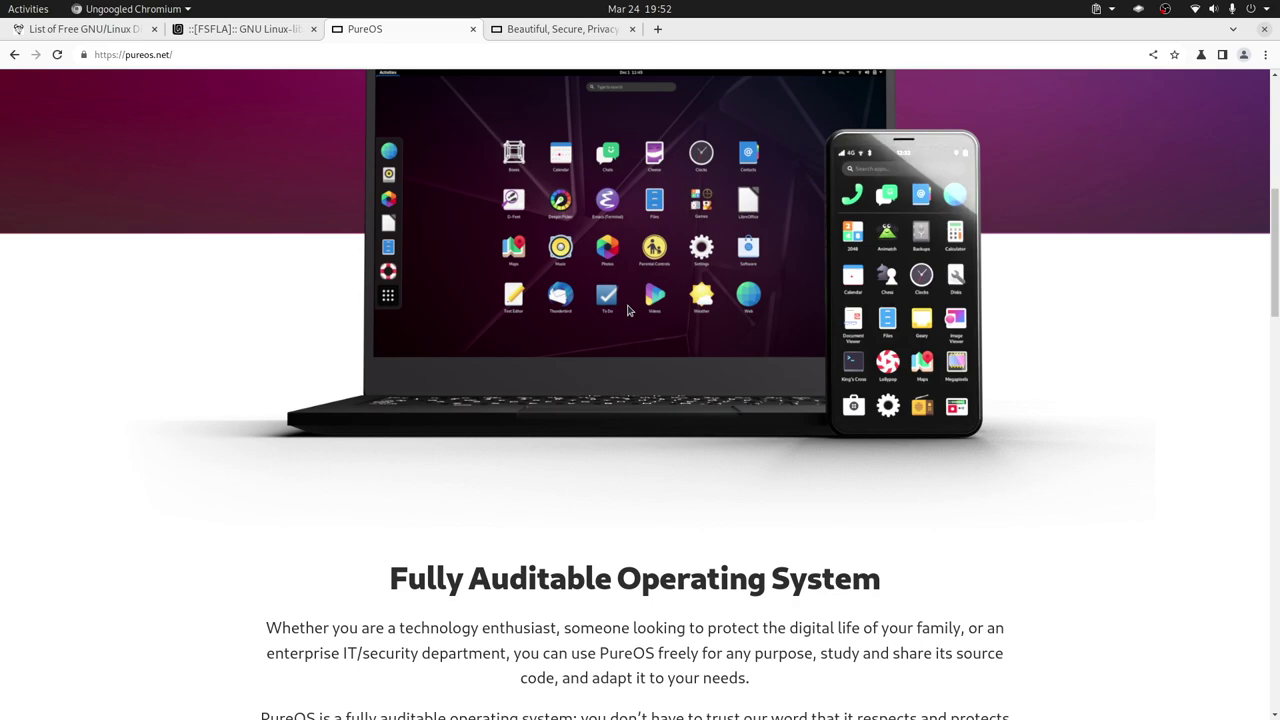
scroll(625, 308, up, 3)
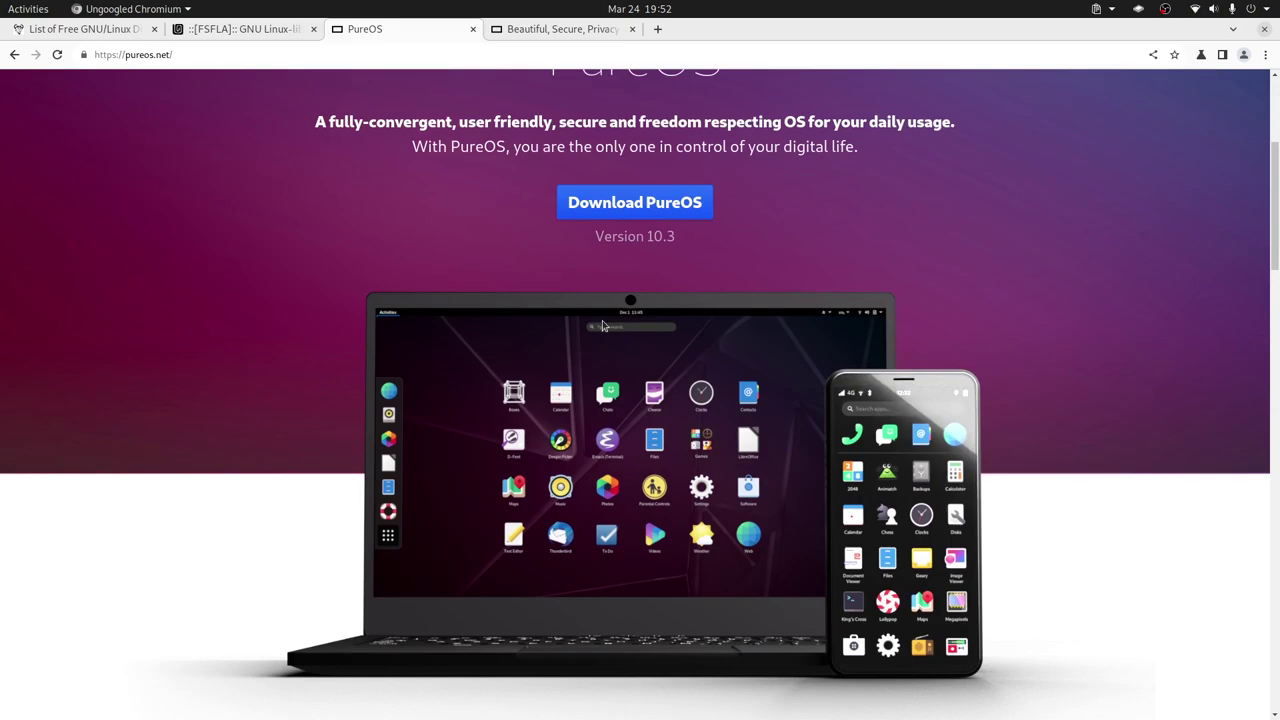
scroll(606, 253, up, 3)
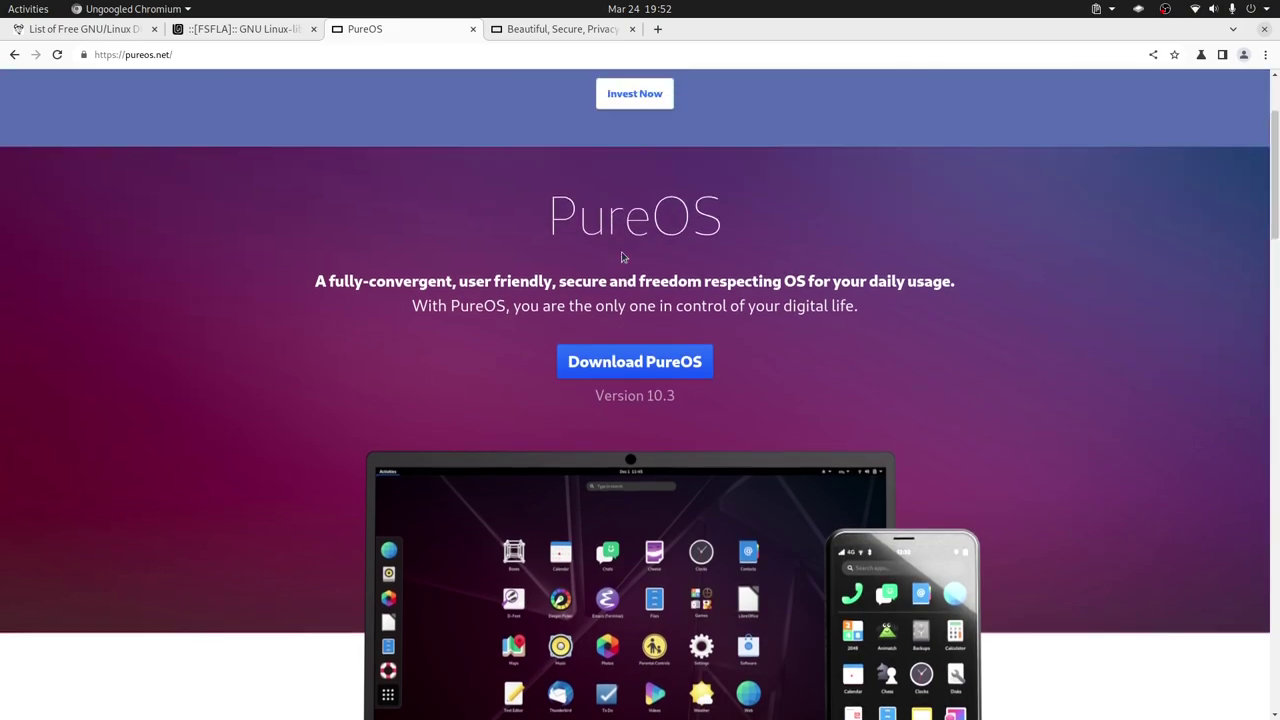
click(668, 441)
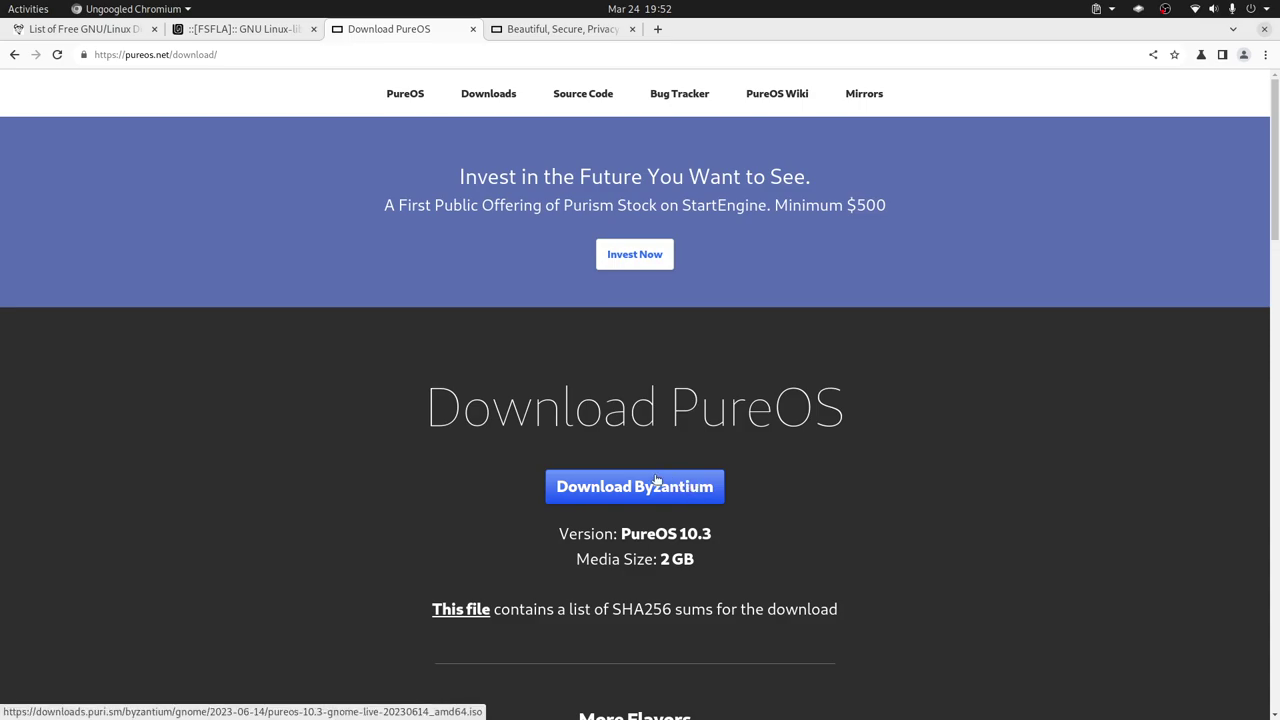
Review the PureOS machine's base memory, boot order, processor and display settings, then keep them with OK.
key(alt+Tab)
key(alt+Tab)
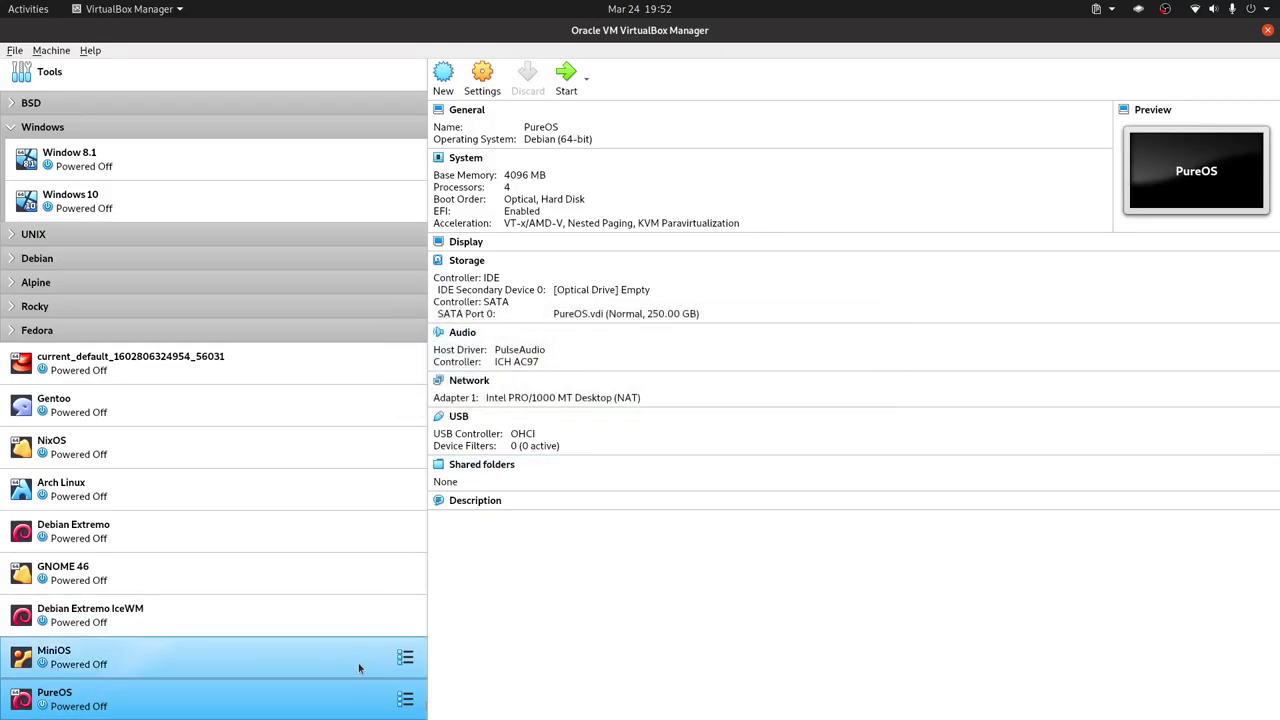
right_click(356, 712)
click(438, 407)
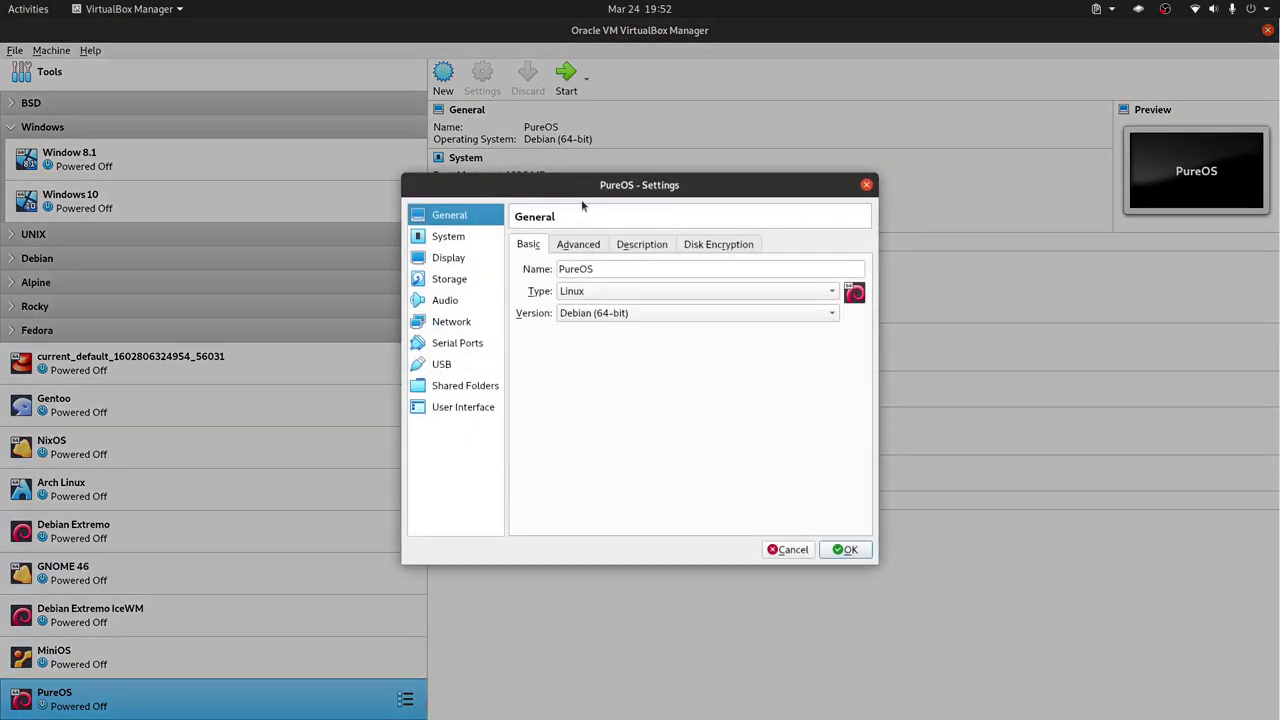
click(455, 241)
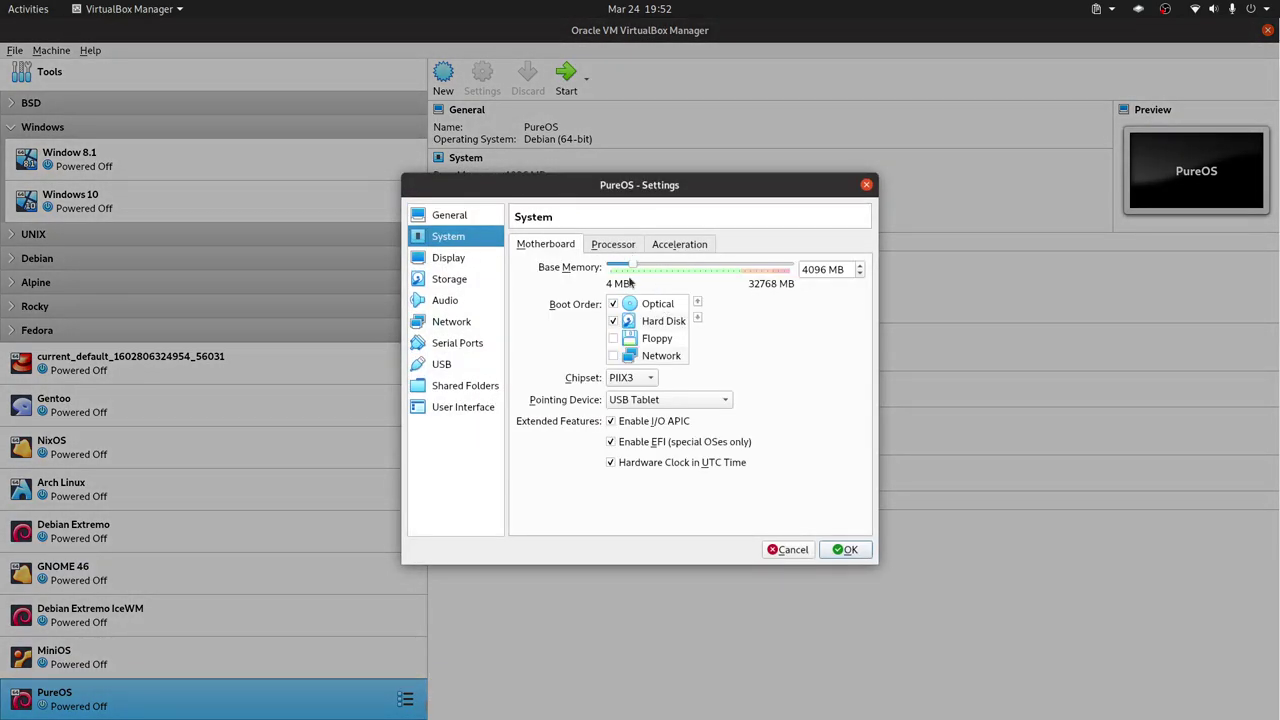
click(608, 249)
click(562, 248)
click(608, 250)
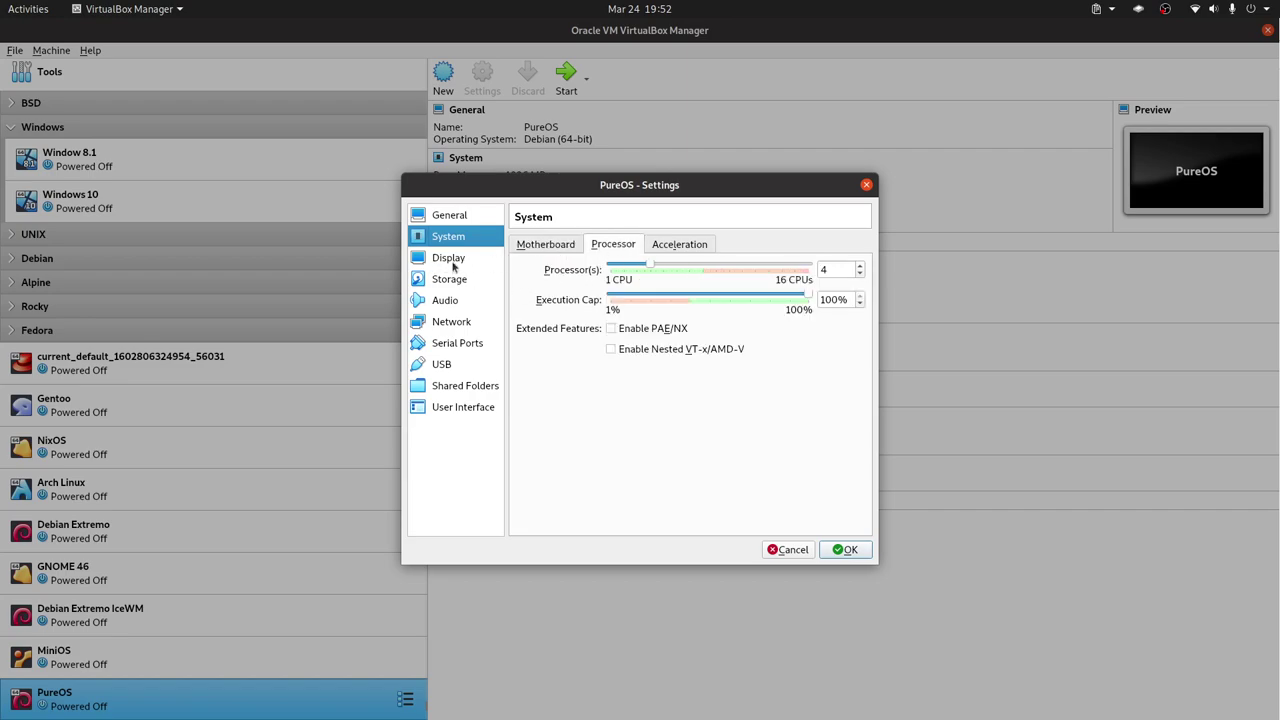
click(455, 260)
click(580, 246)
click(846, 548)
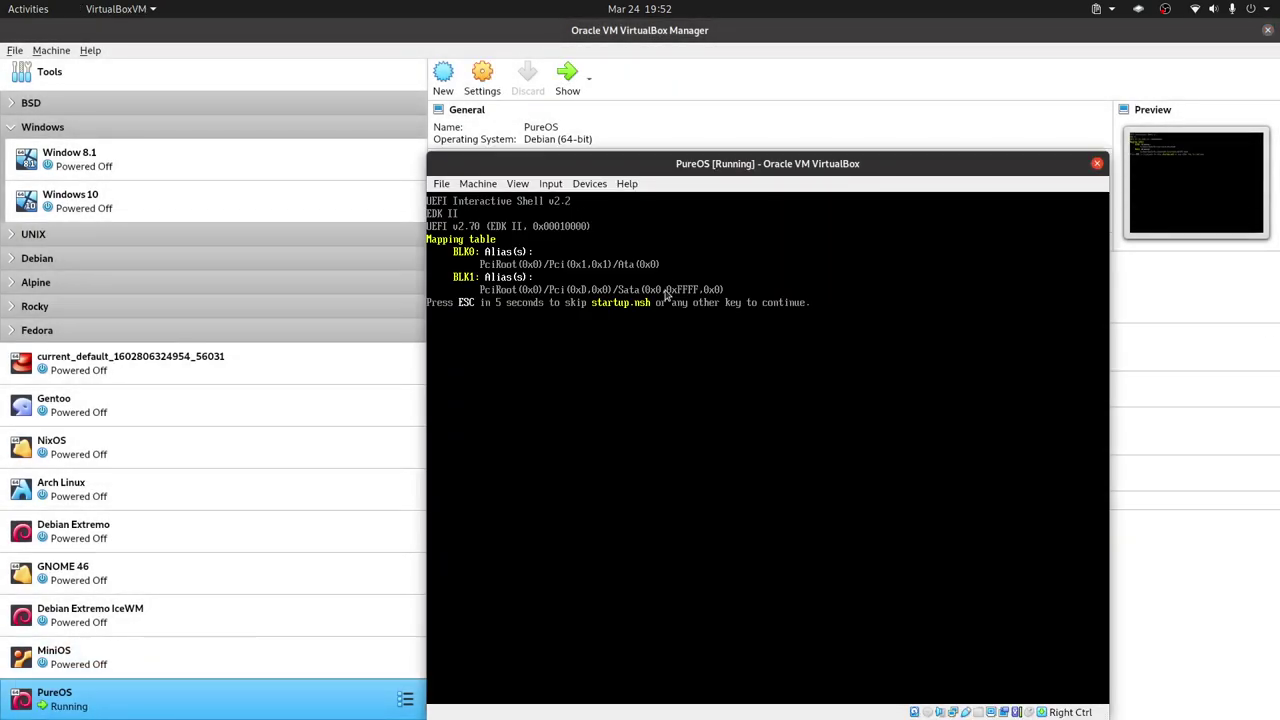
Stop the UEFI countdown, close the VM saving its state, then start PureOS again normally.
key(Escape)
click(1096, 164)
click(829, 489)
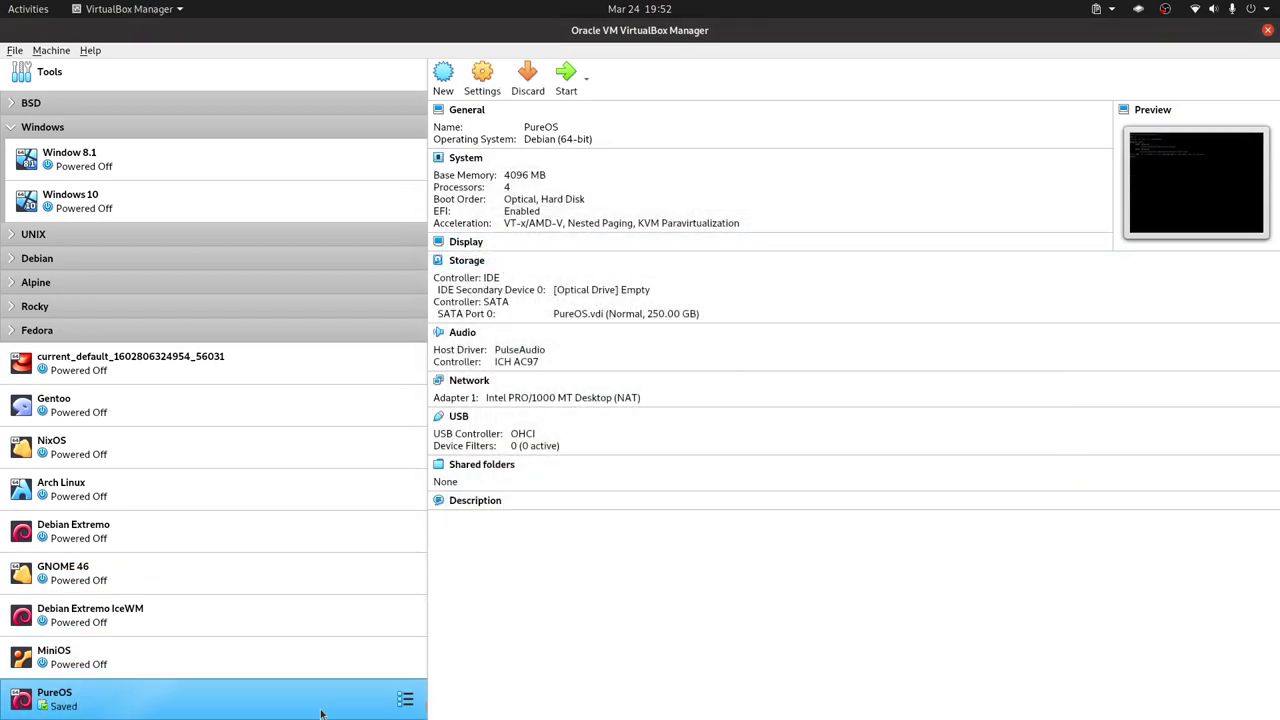
right_click(321, 707)
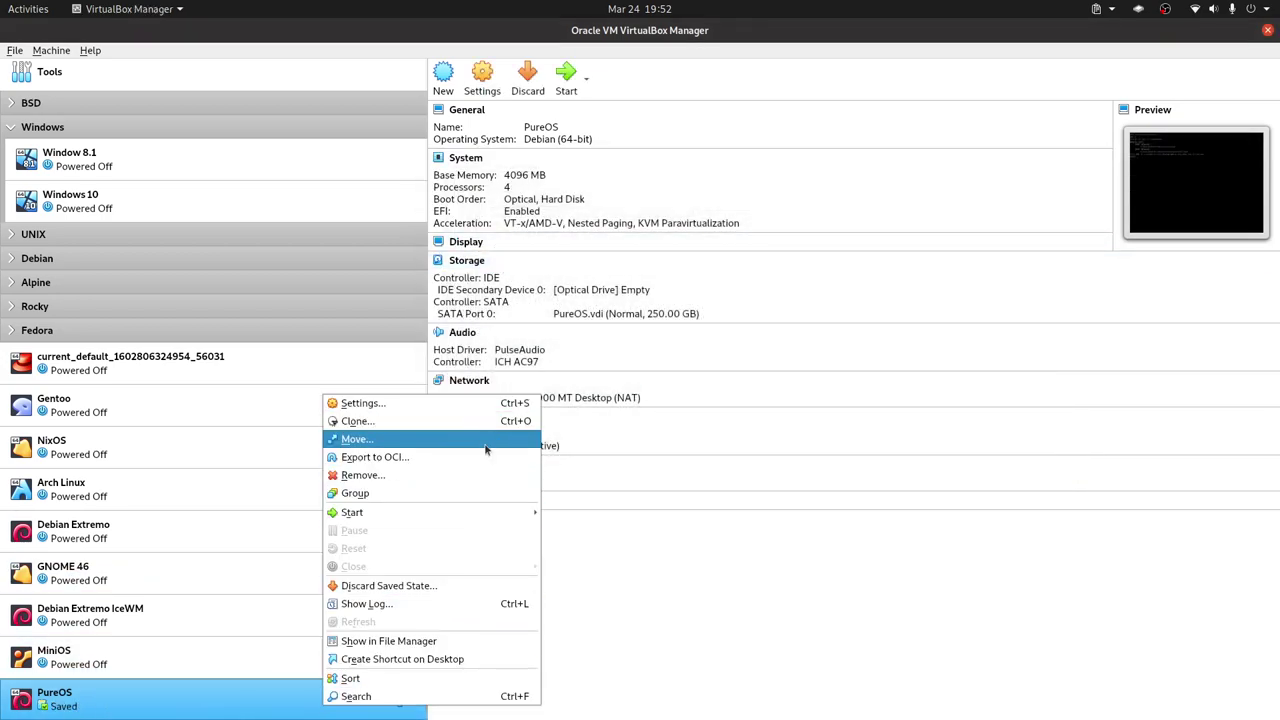
mouse_move(468, 510)
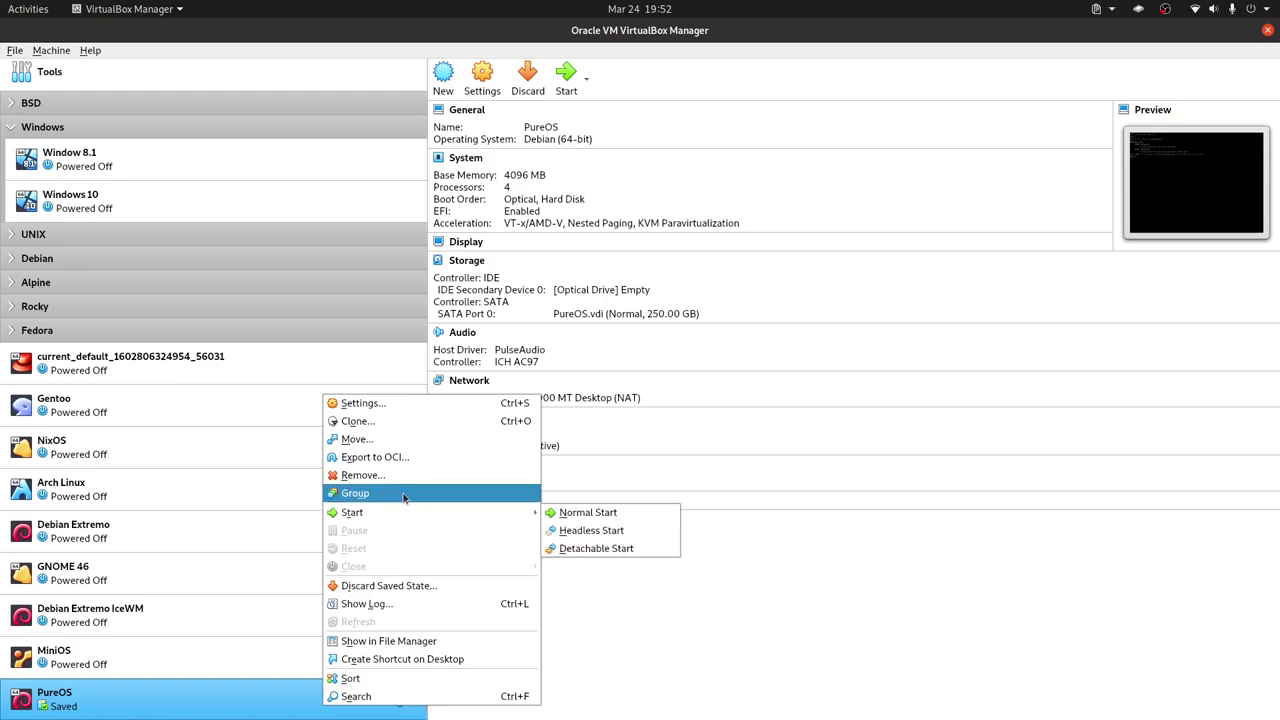
click(606, 518)
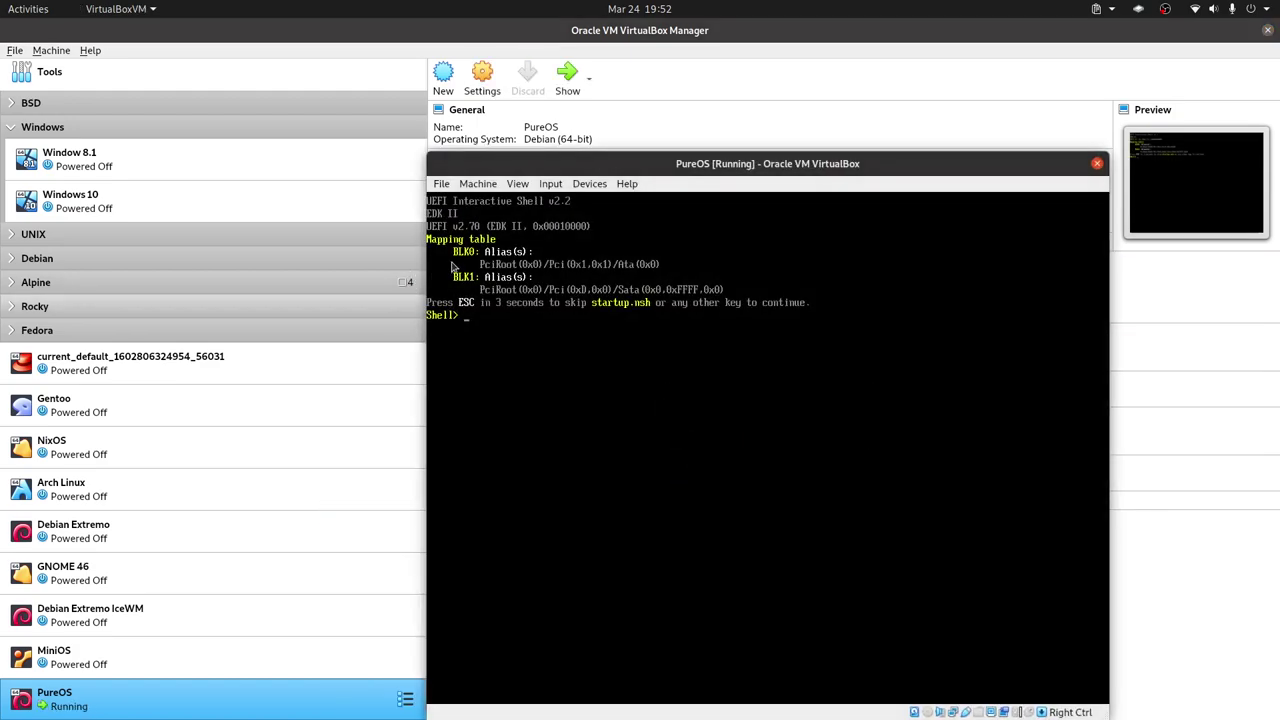
Power off the running PureOS machine through File > Close and confirm.
click(442, 185)
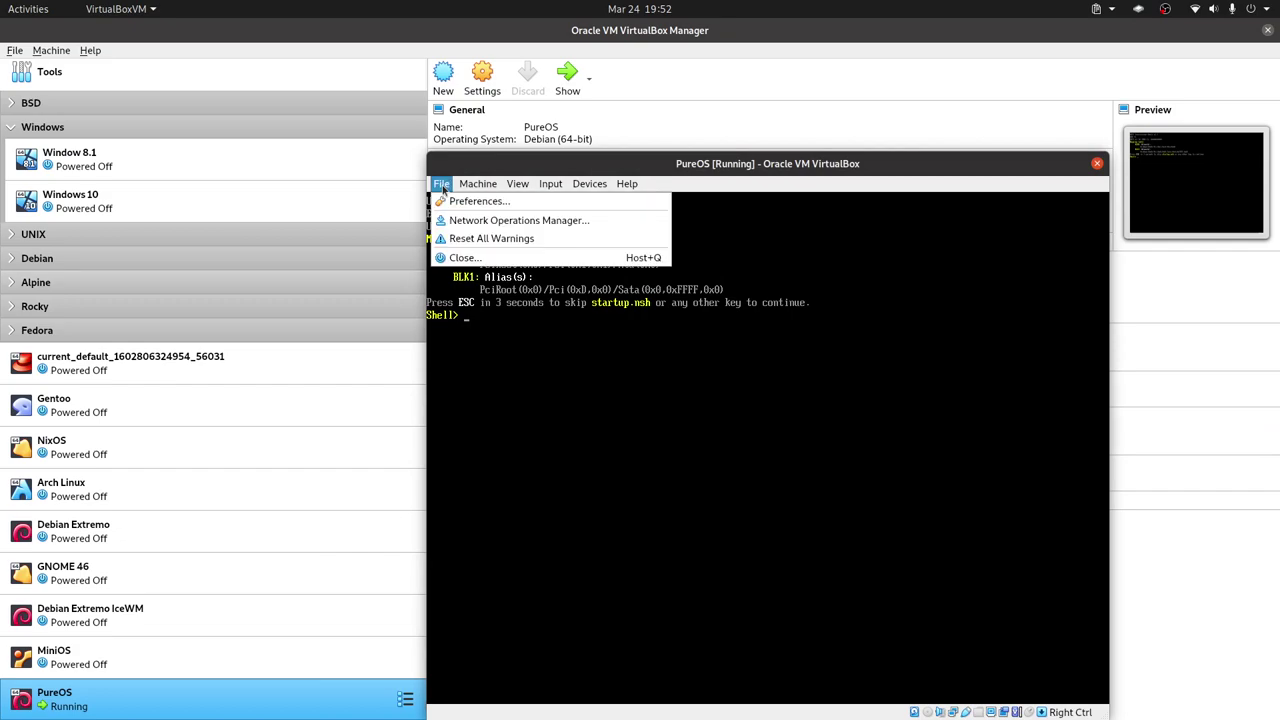
click(458, 257)
click(772, 470)
click(826, 490)
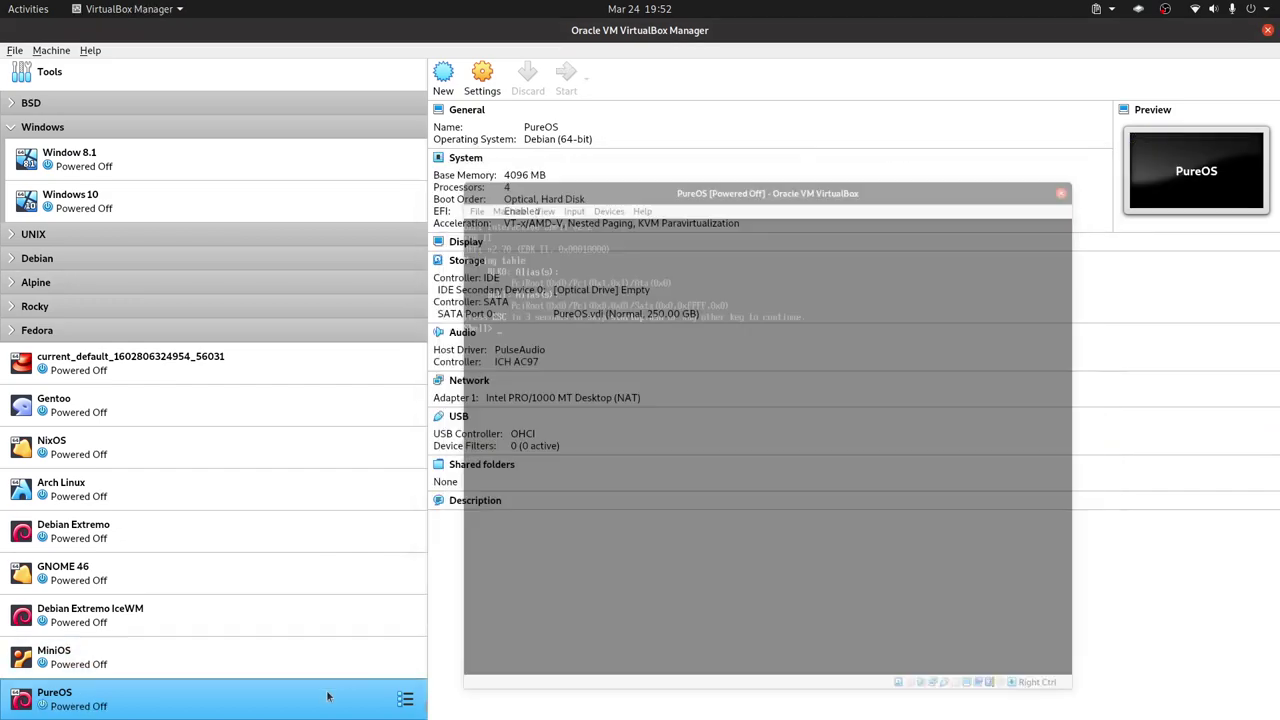
click(405, 699)
click(419, 390)
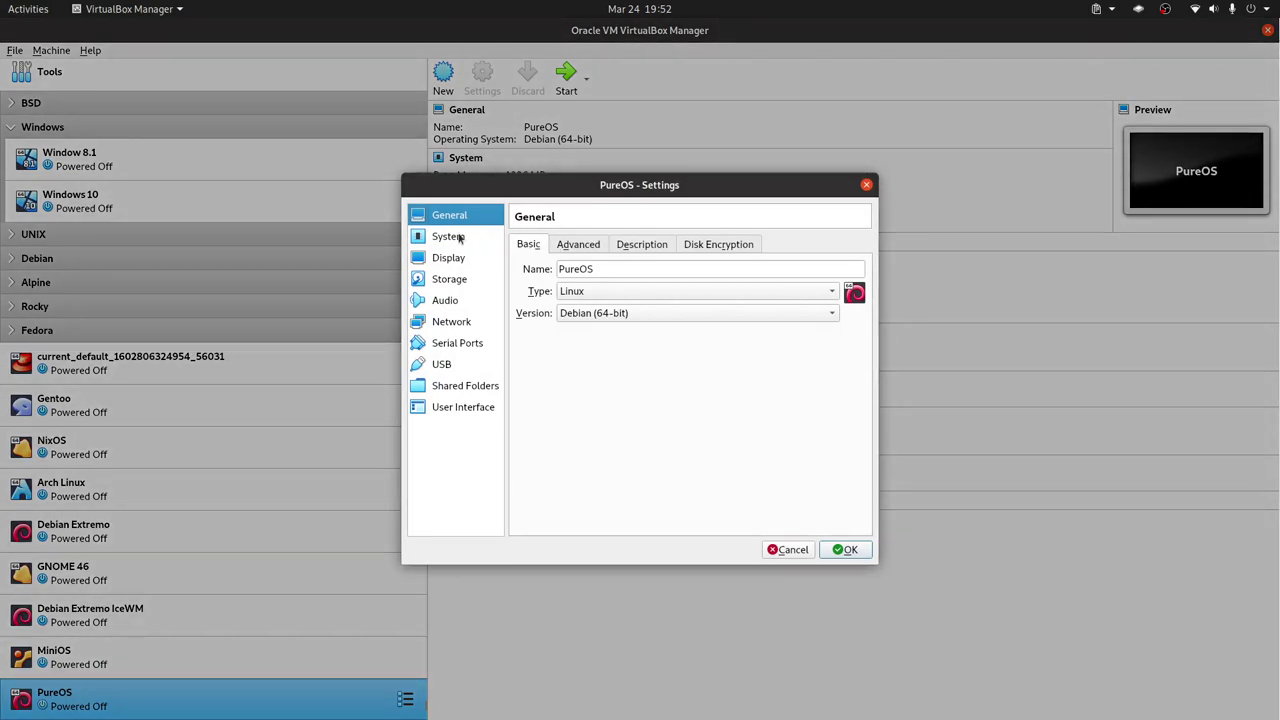
Look over the PureOS machine's System and Display settings, including remote display and screen options.
click(460, 238)
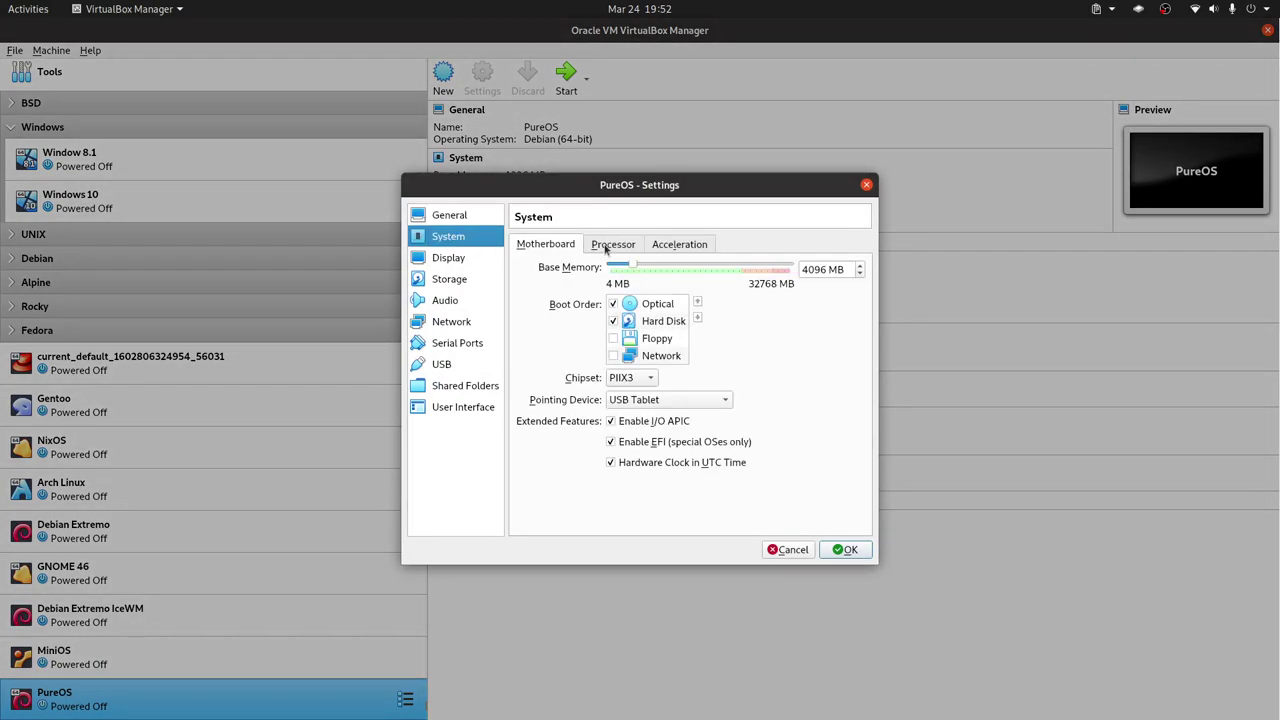
click(448, 260)
click(612, 246)
click(452, 240)
click(455, 260)
click(530, 247)
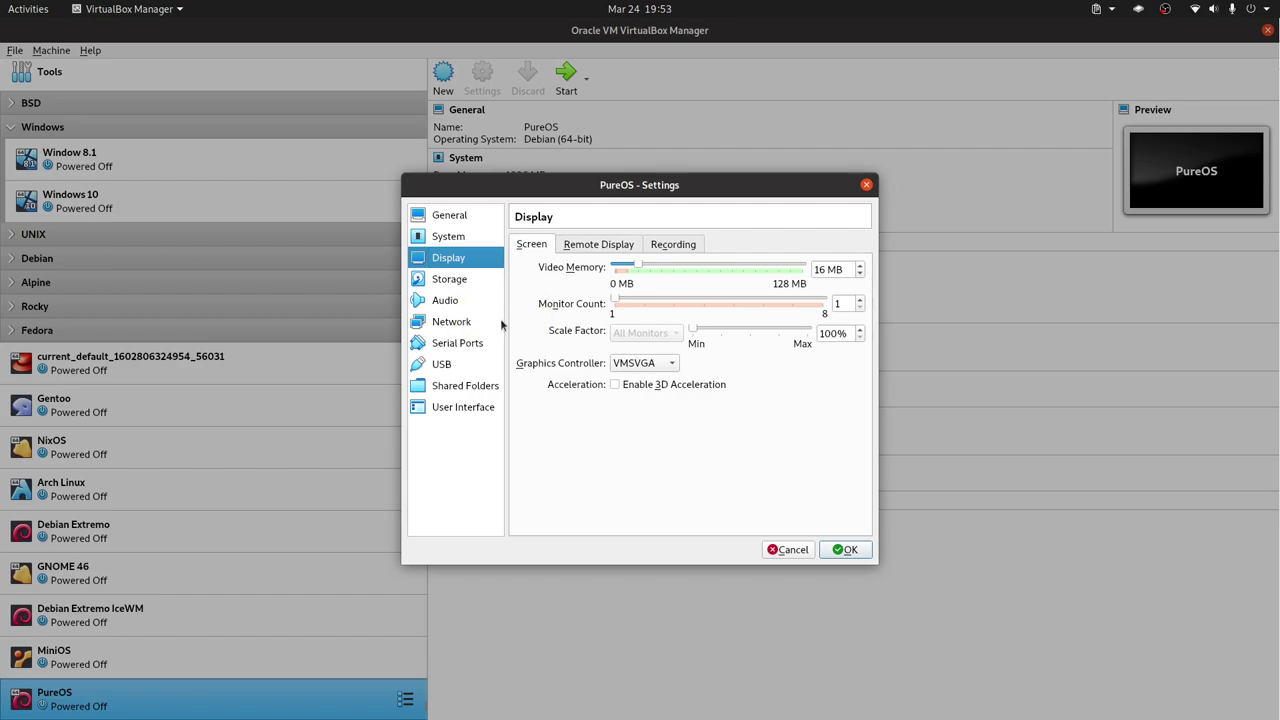
Insert pureos-10.3-gnome-live-20230614_amd64.iso into the empty IDE optical drive and apply it.
click(455, 281)
click(554, 278)
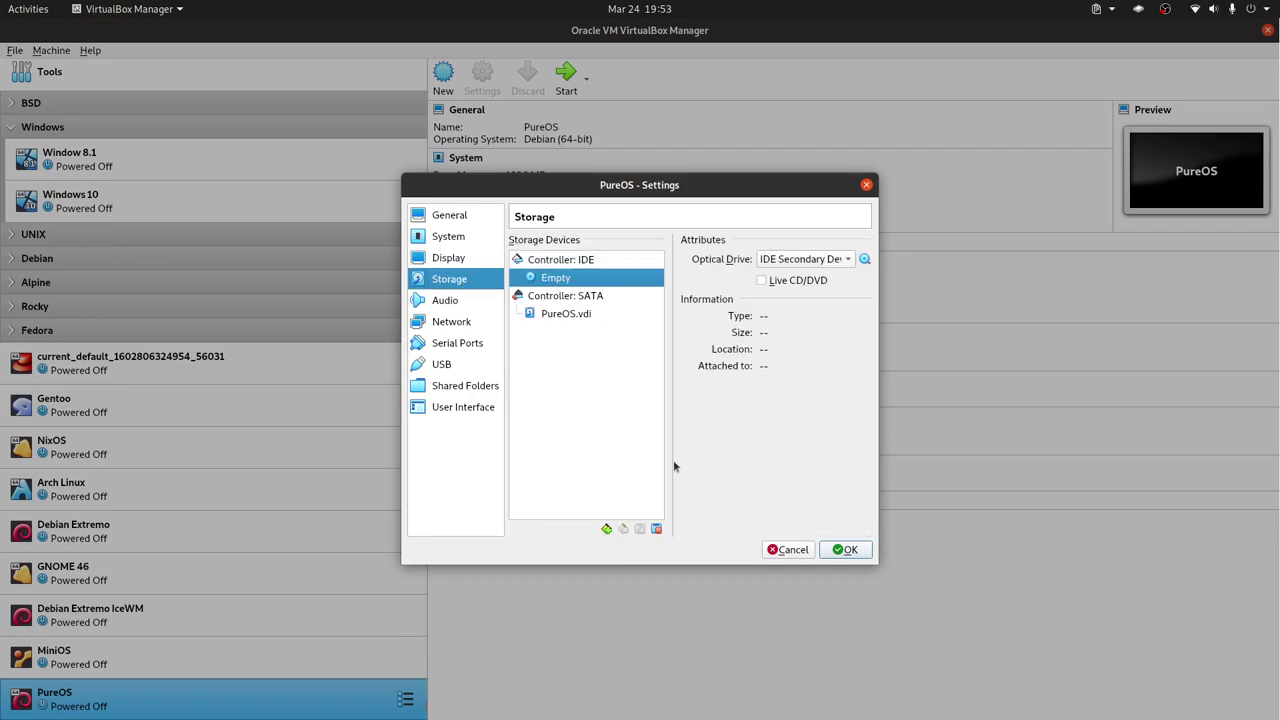
click(609, 530)
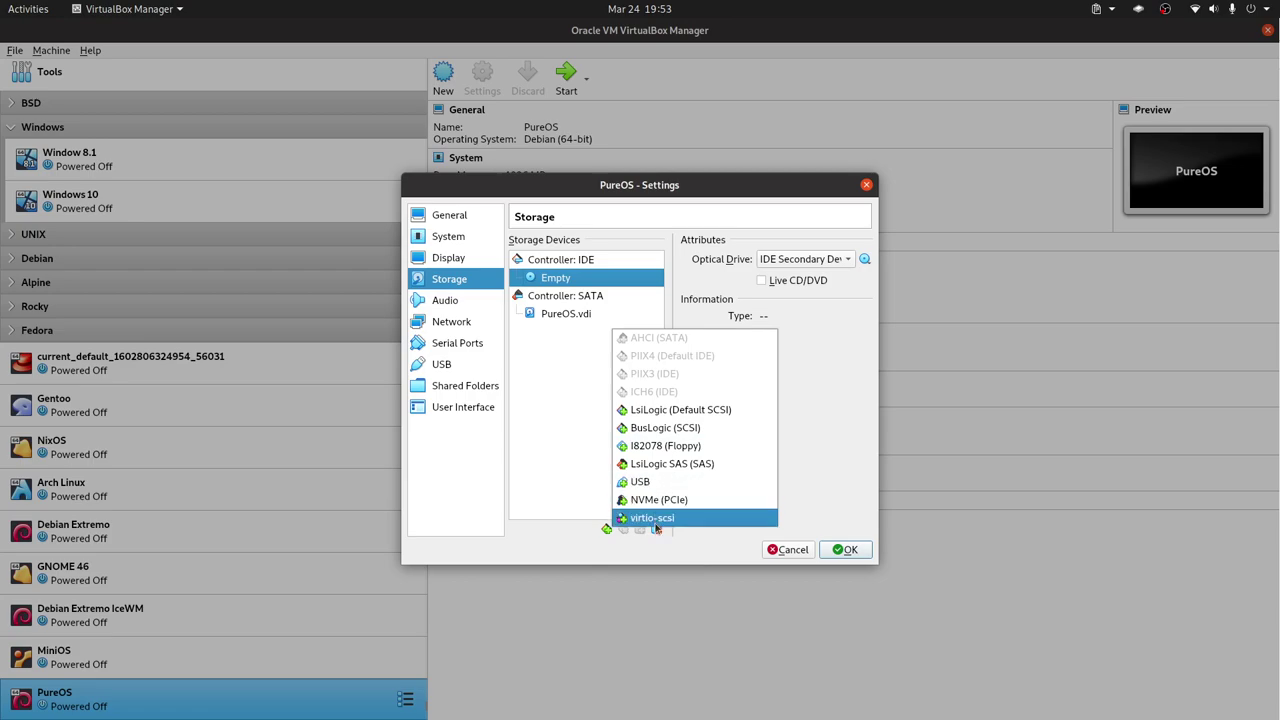
click(520, 402)
click(570, 266)
click(572, 276)
click(573, 266)
click(573, 279)
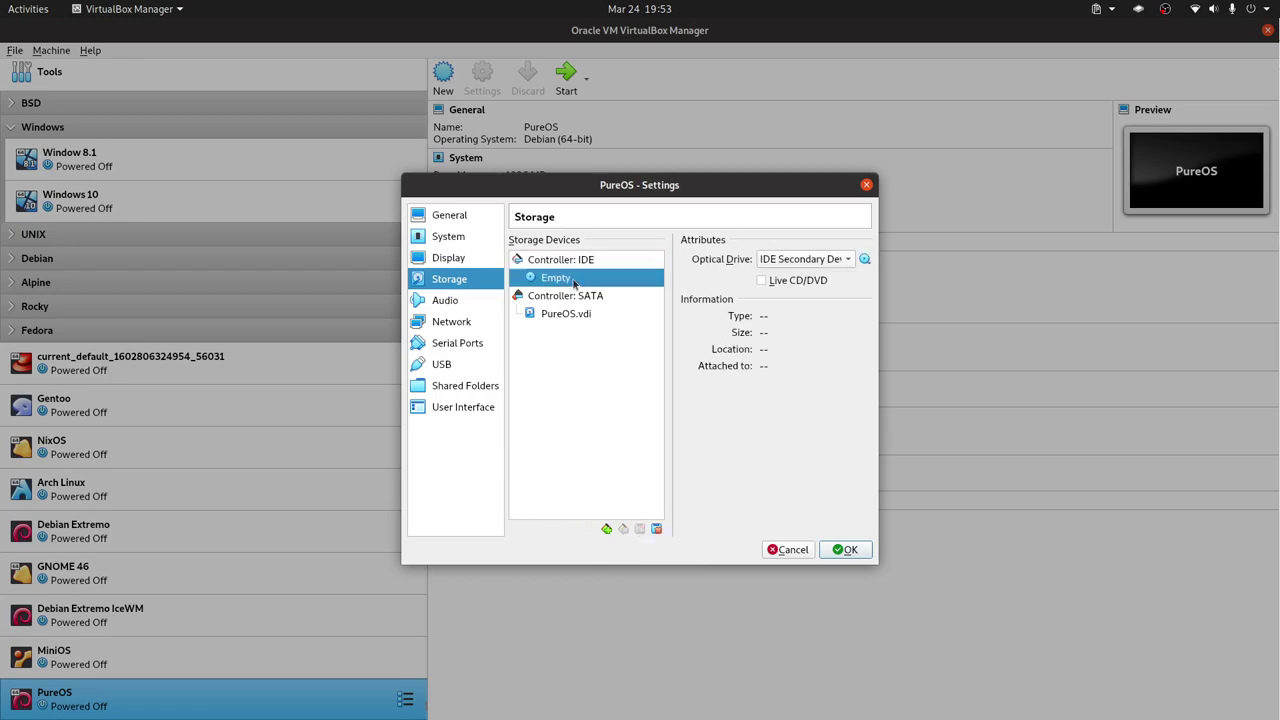
click(865, 259)
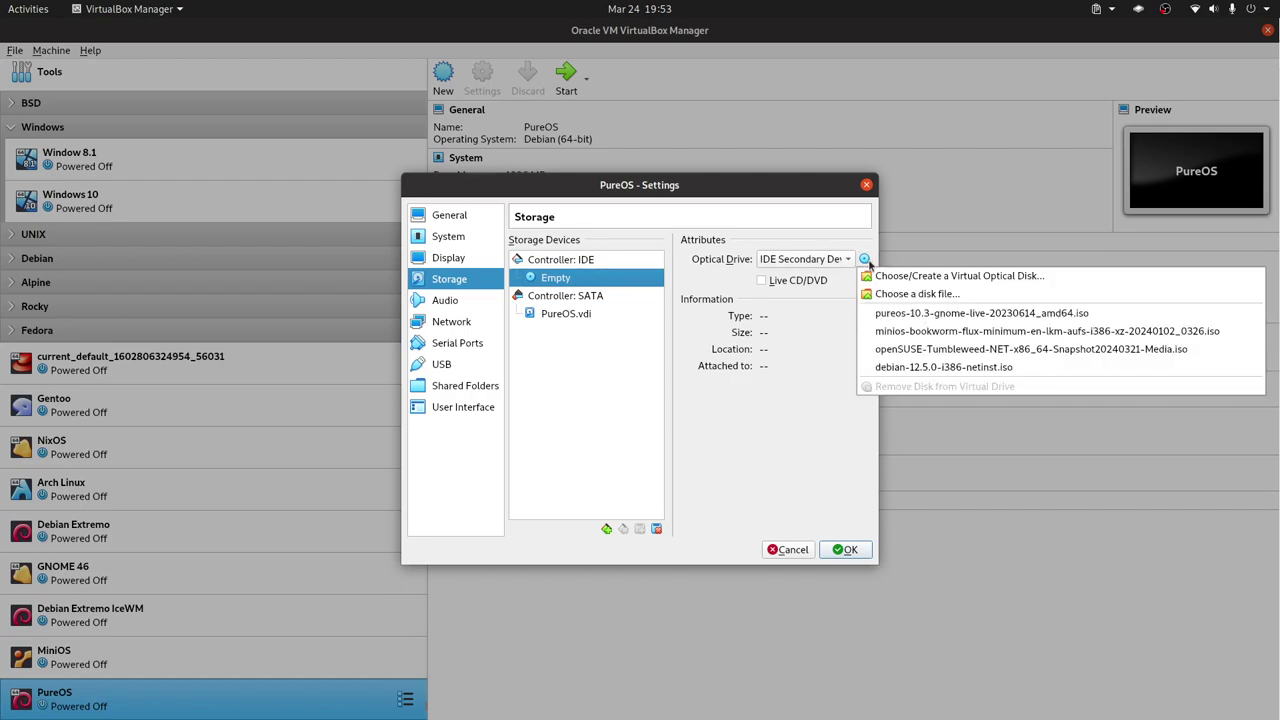
click(952, 314)
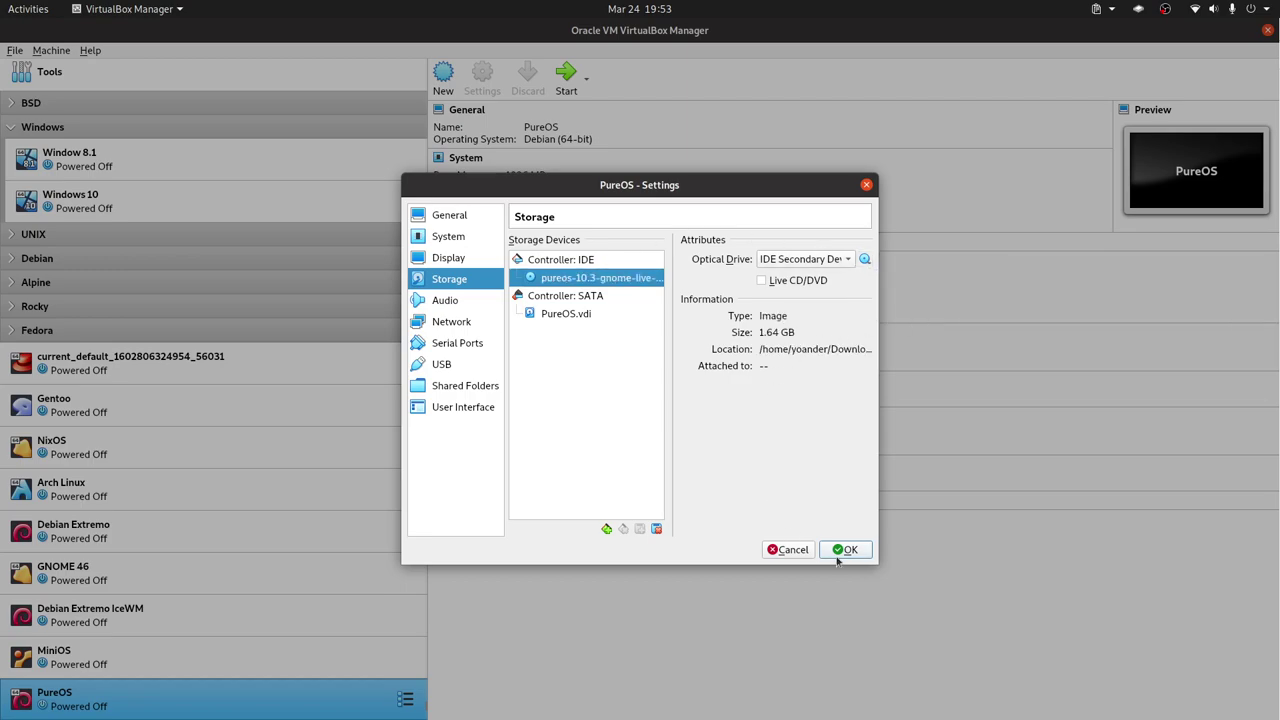
click(845, 550)
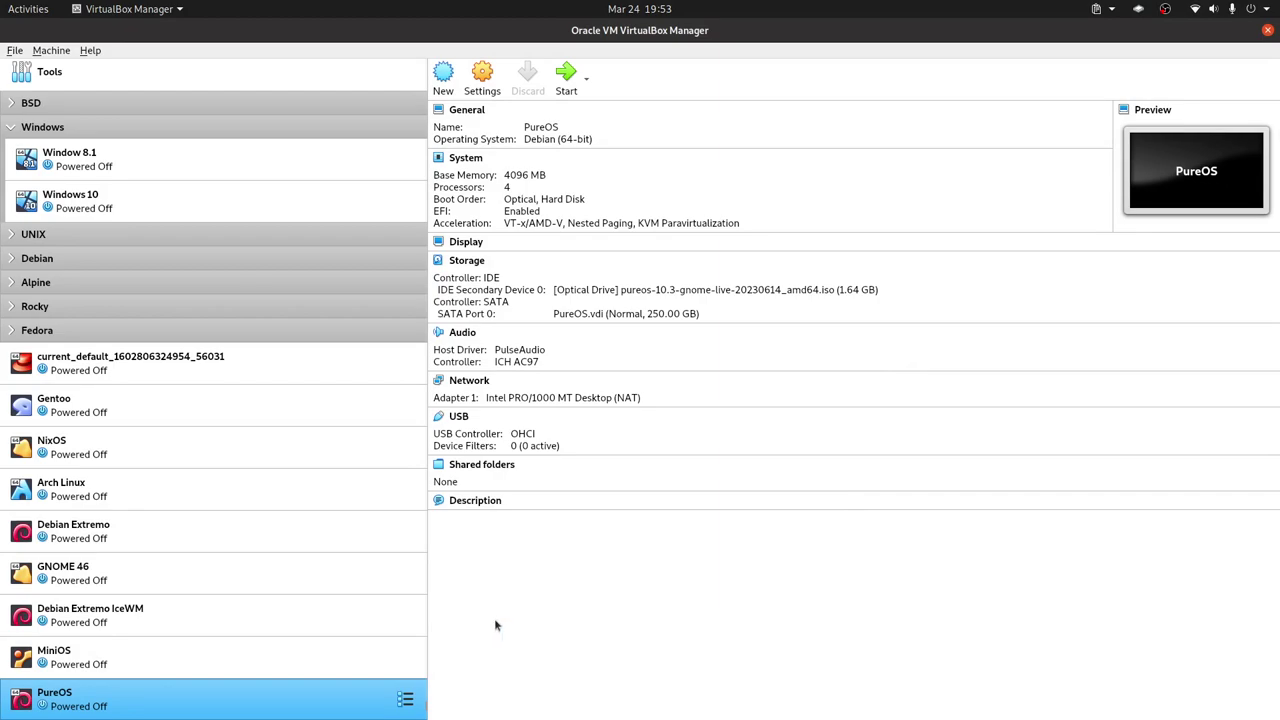
Reopen the PureOS machine's settings, check System, and save them with OK.
right_click(290, 692)
click(350, 386)
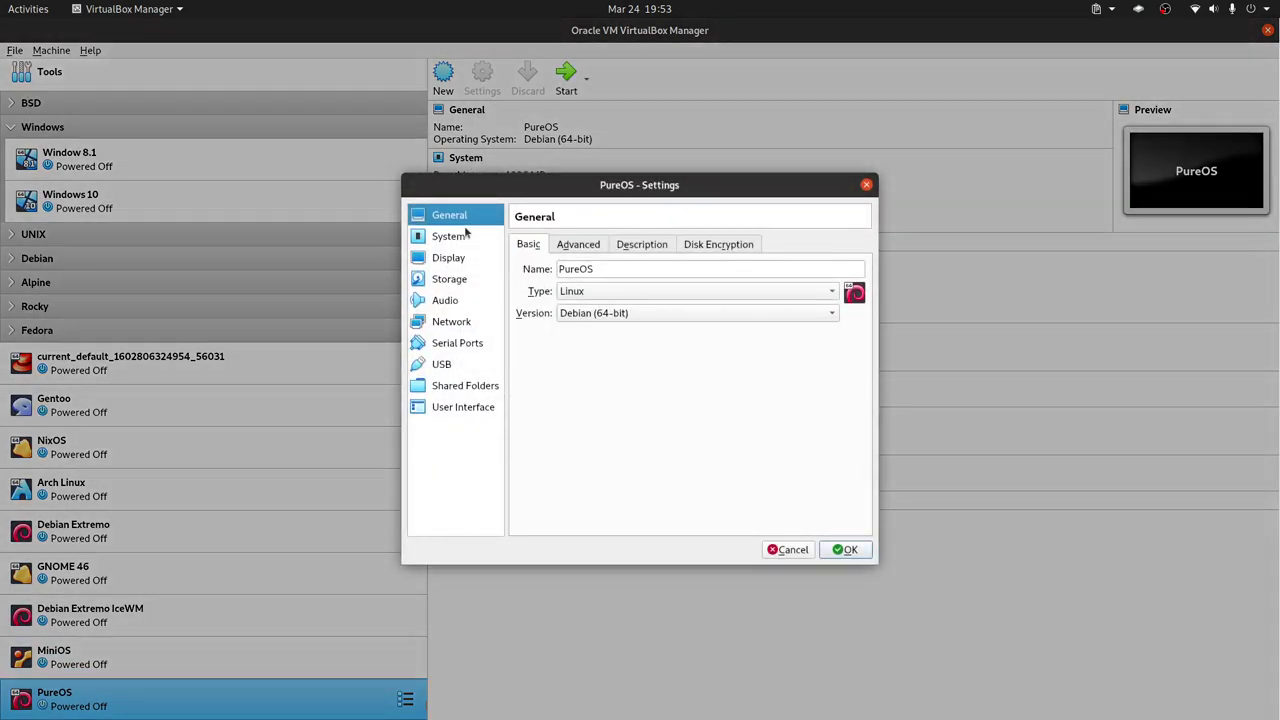
click(448, 238)
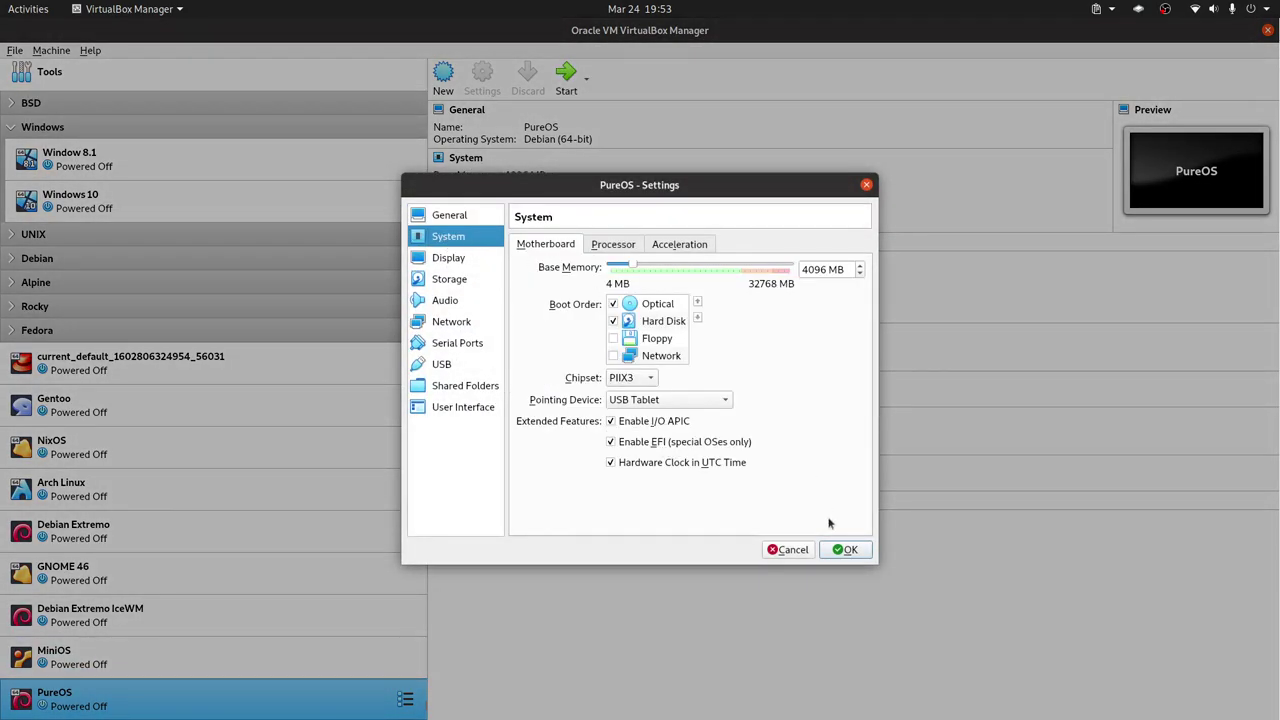
click(846, 550)
Start the PureOS VM and boot the nomodeset live entry from the GRUB menu.
click(566, 72)
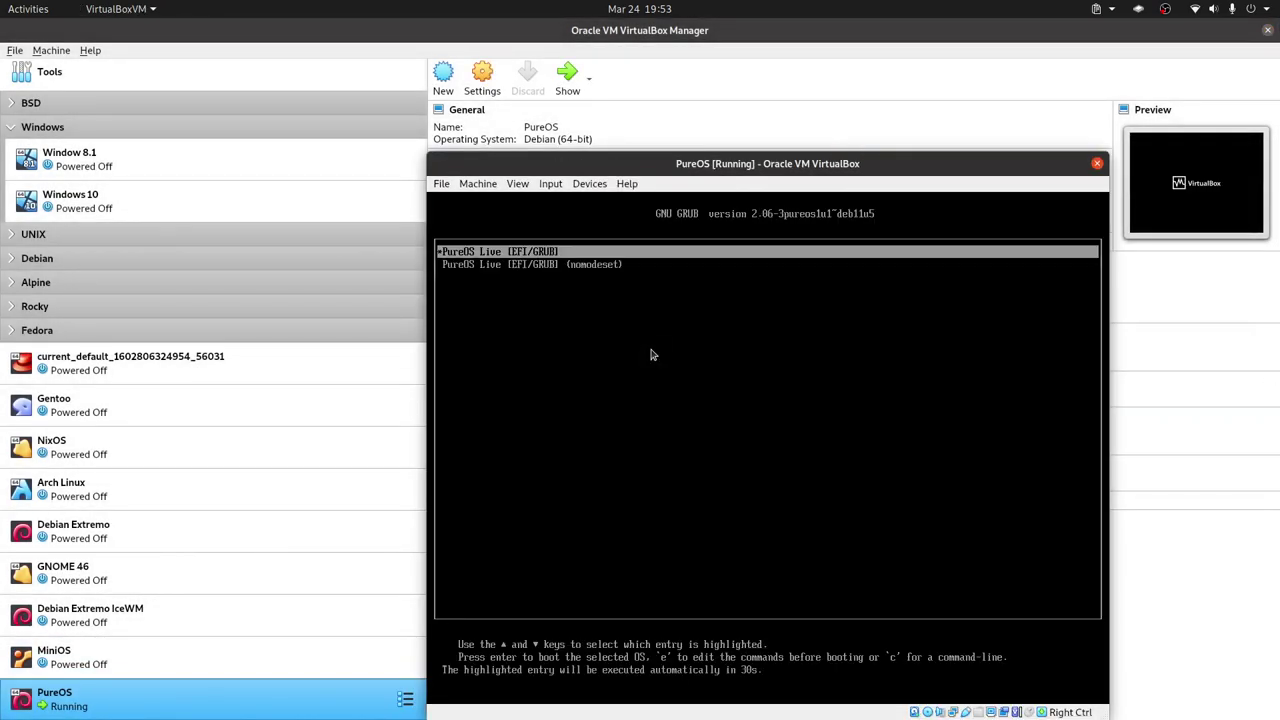
key(Down)
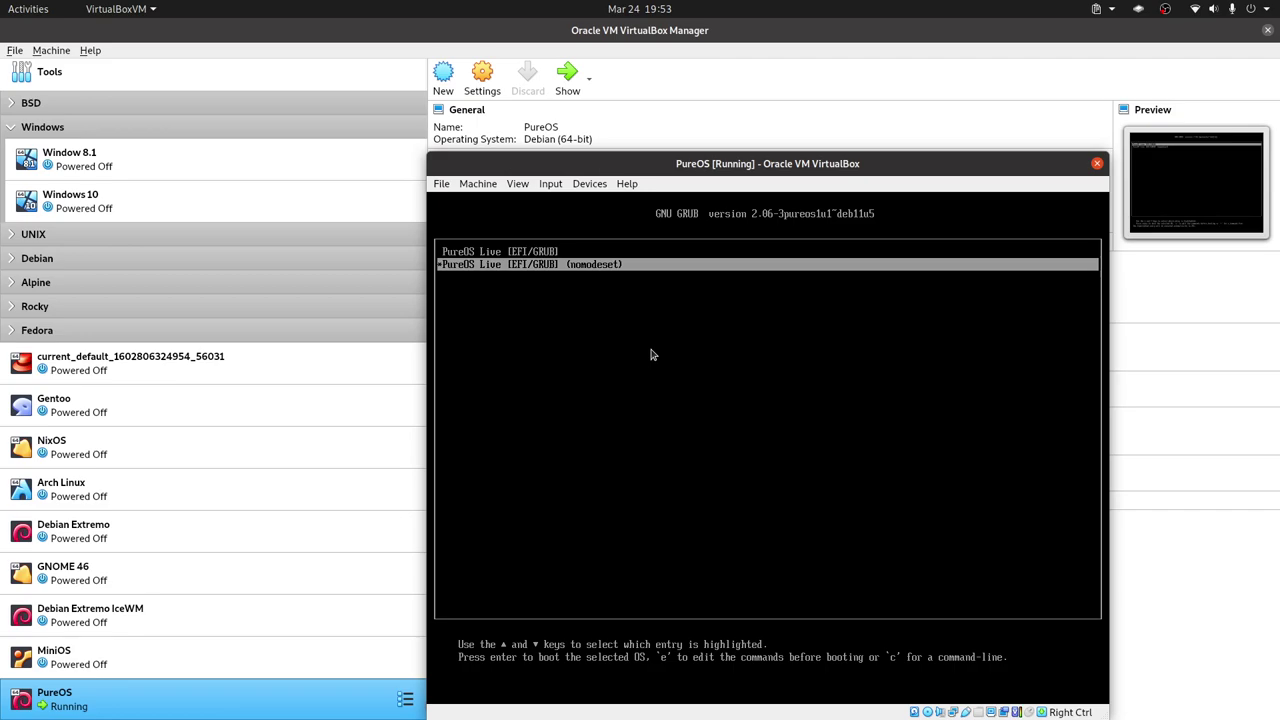
key(Return)
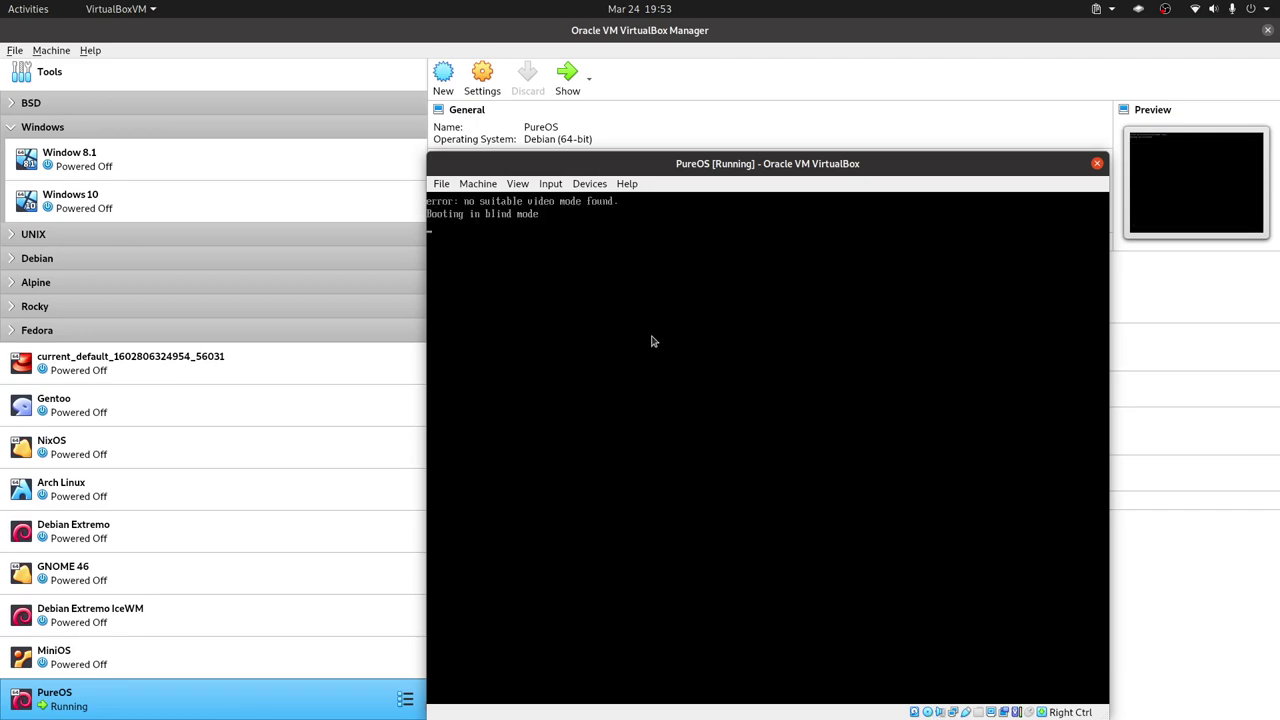
Dismiss the VM window's File menu and move the window up and left while PureOS boots.
click(442, 186)
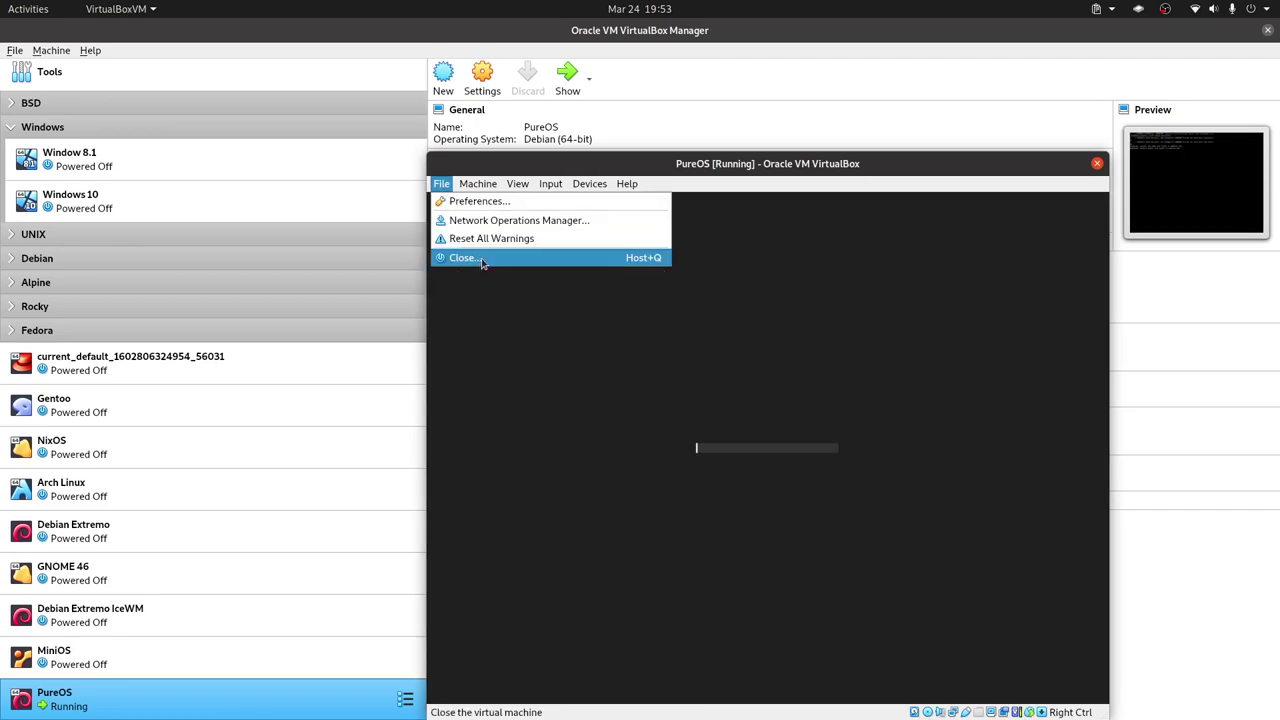
click(798, 184)
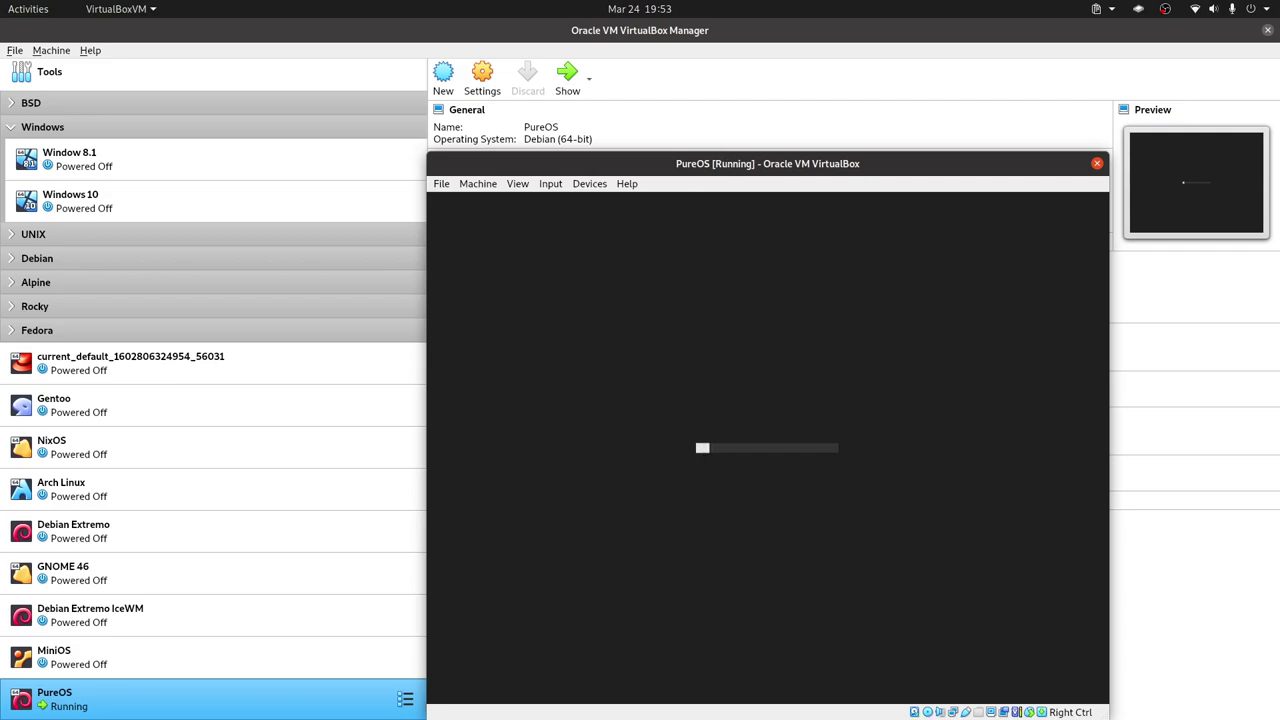
drag(768, 164, 749, 125)
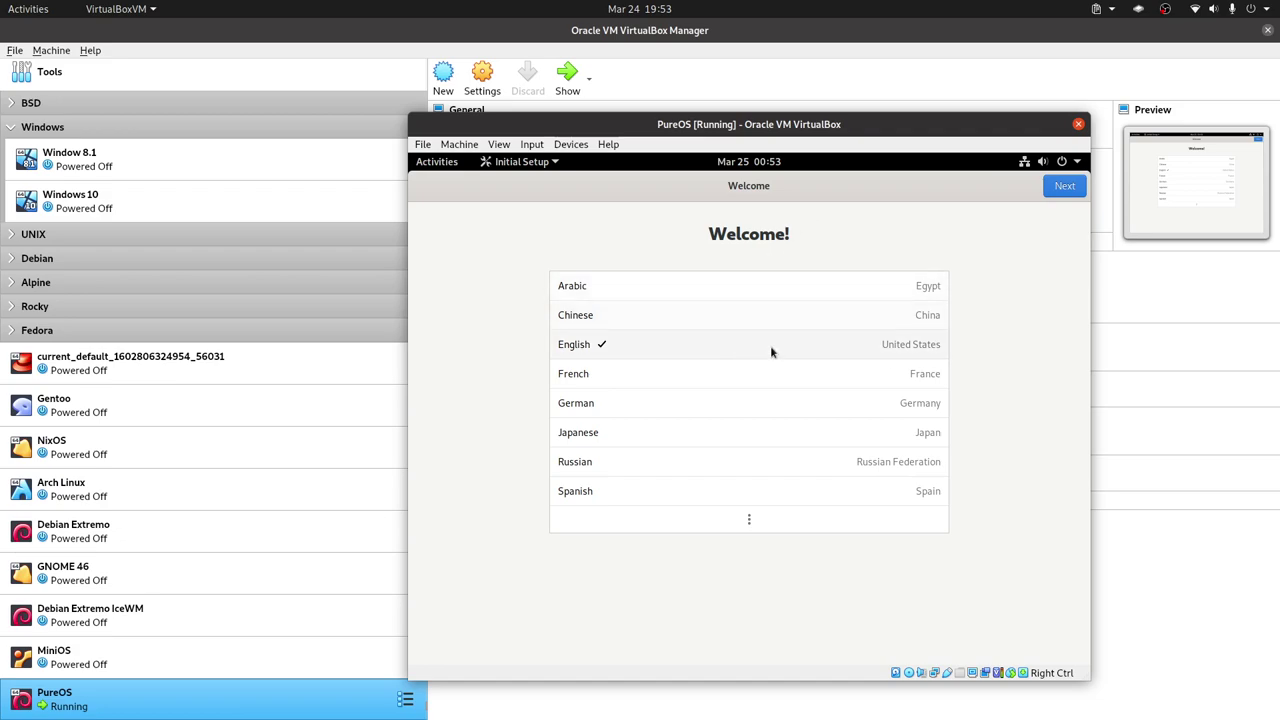
Keep English, English (US) typing and location services off, skip Online Accounts, and start using PureOS.
click(1065, 190)
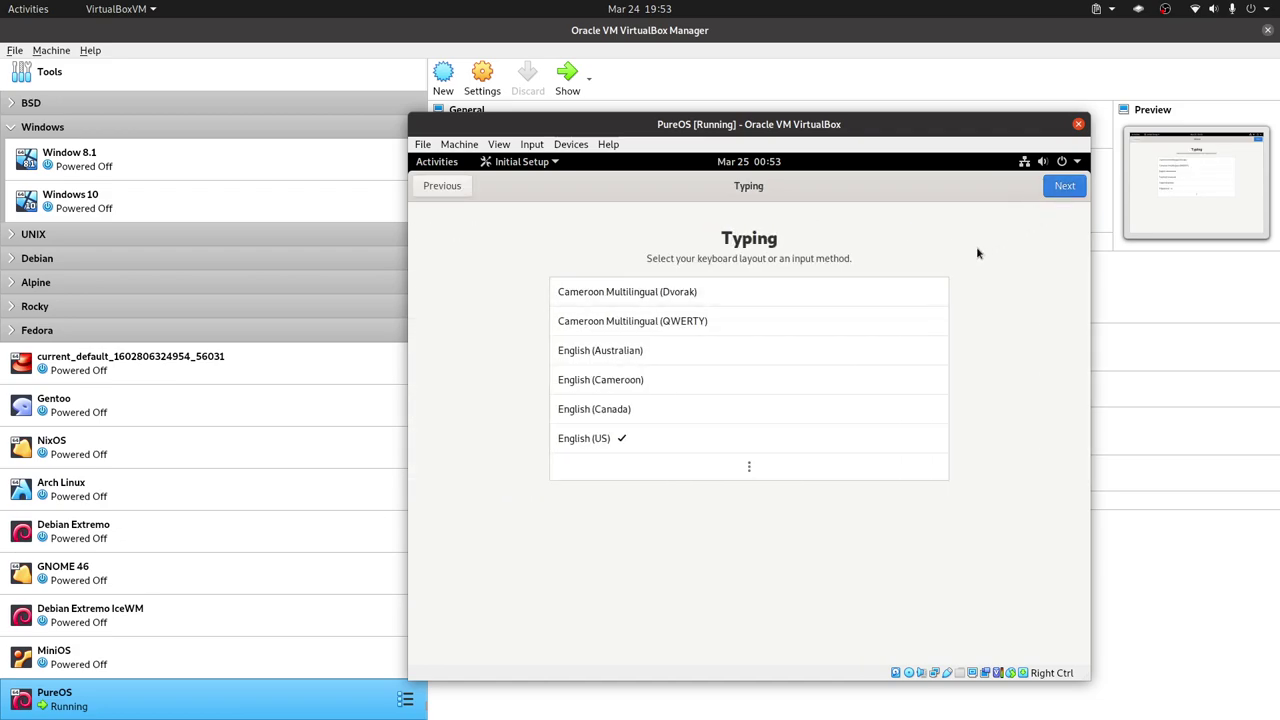
click(1066, 190)
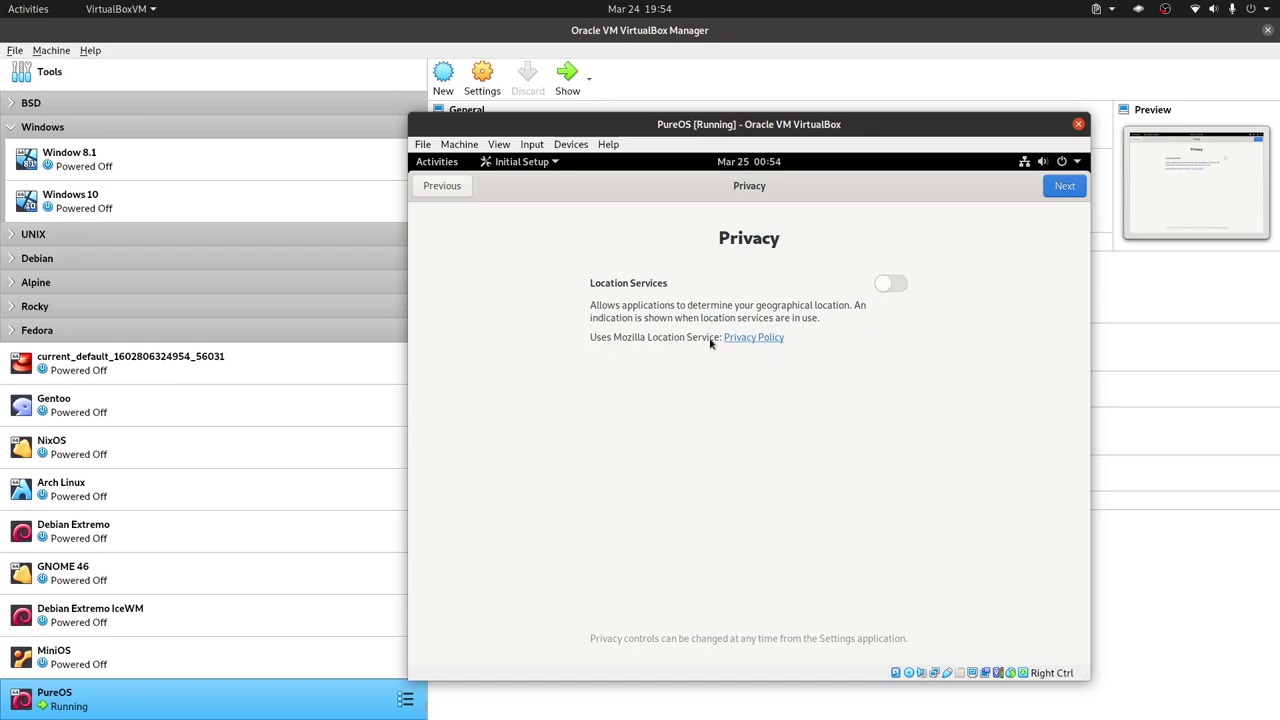
click(1064, 186)
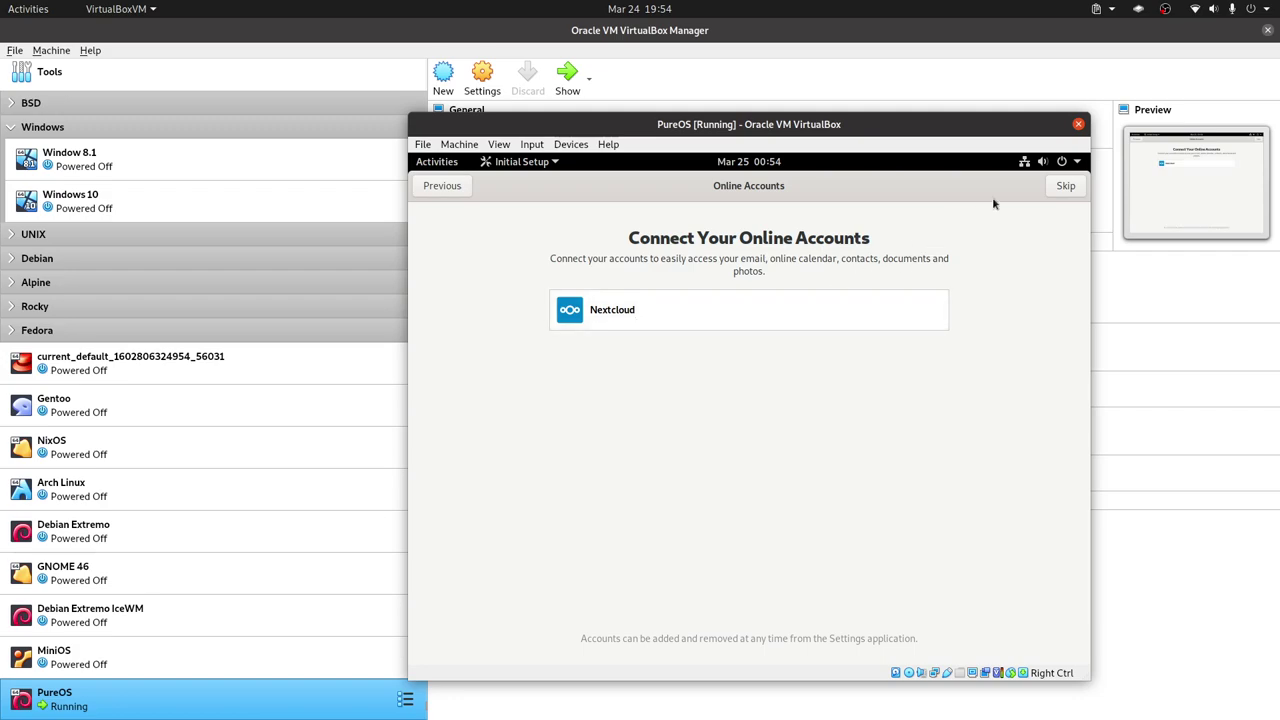
click(1062, 188)
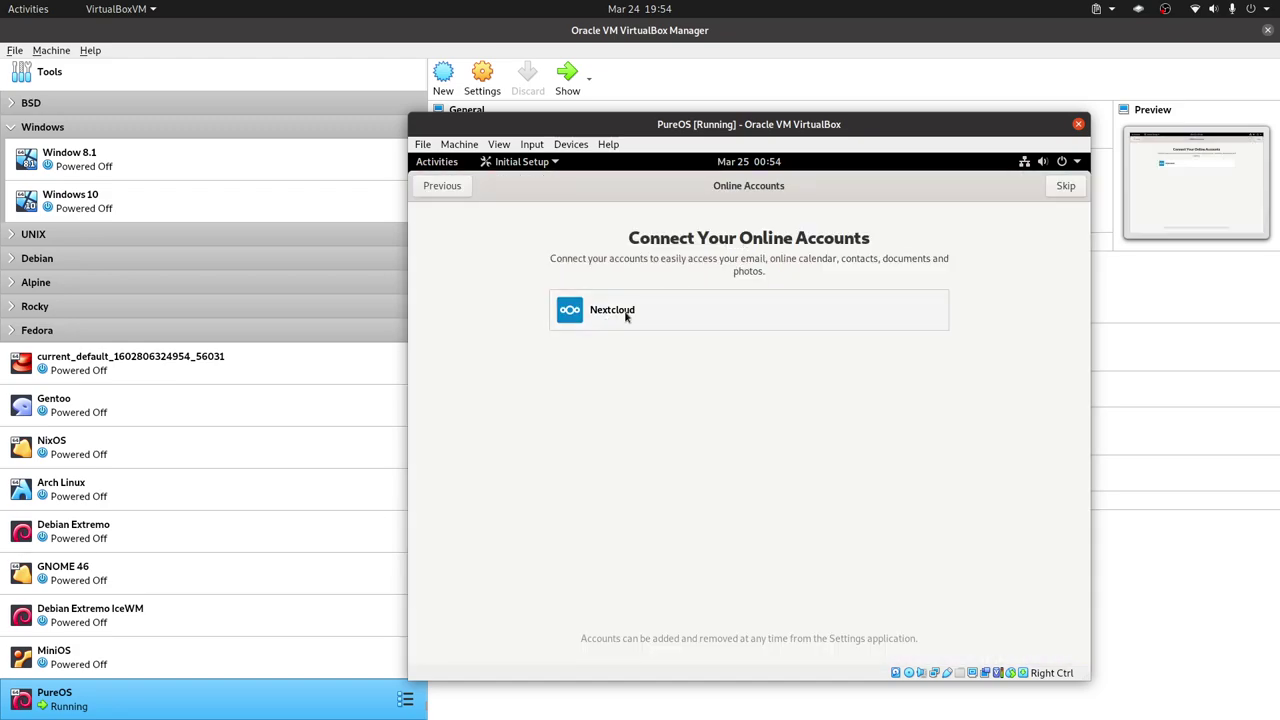
click(1065, 186)
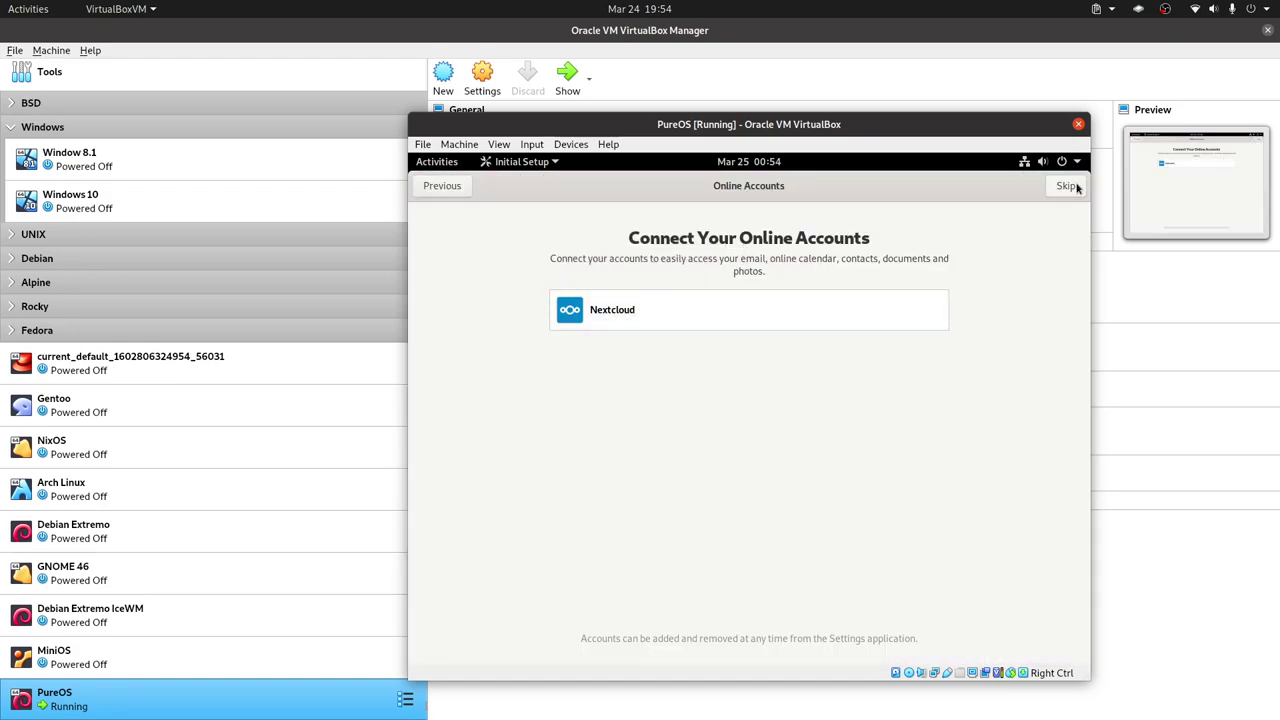
click(764, 515)
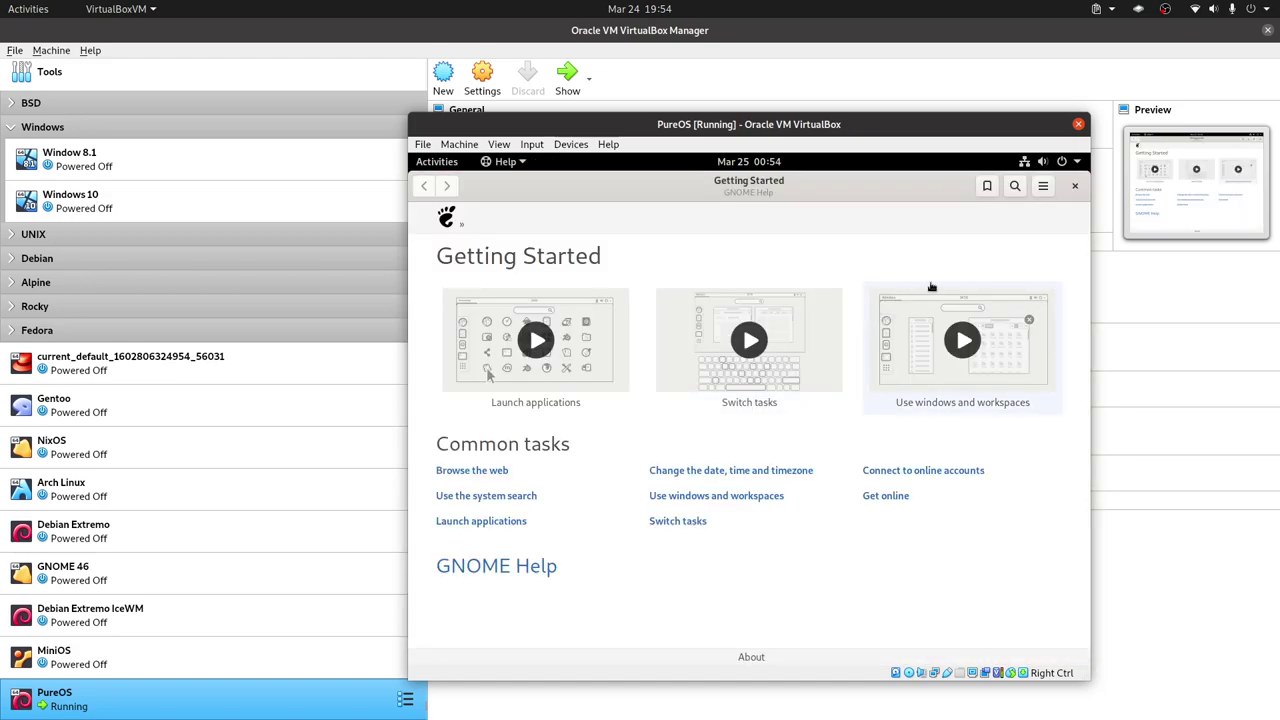
Close the Getting Started help window and launch the PureOS installer from the Activities dash.
click(1075, 186)
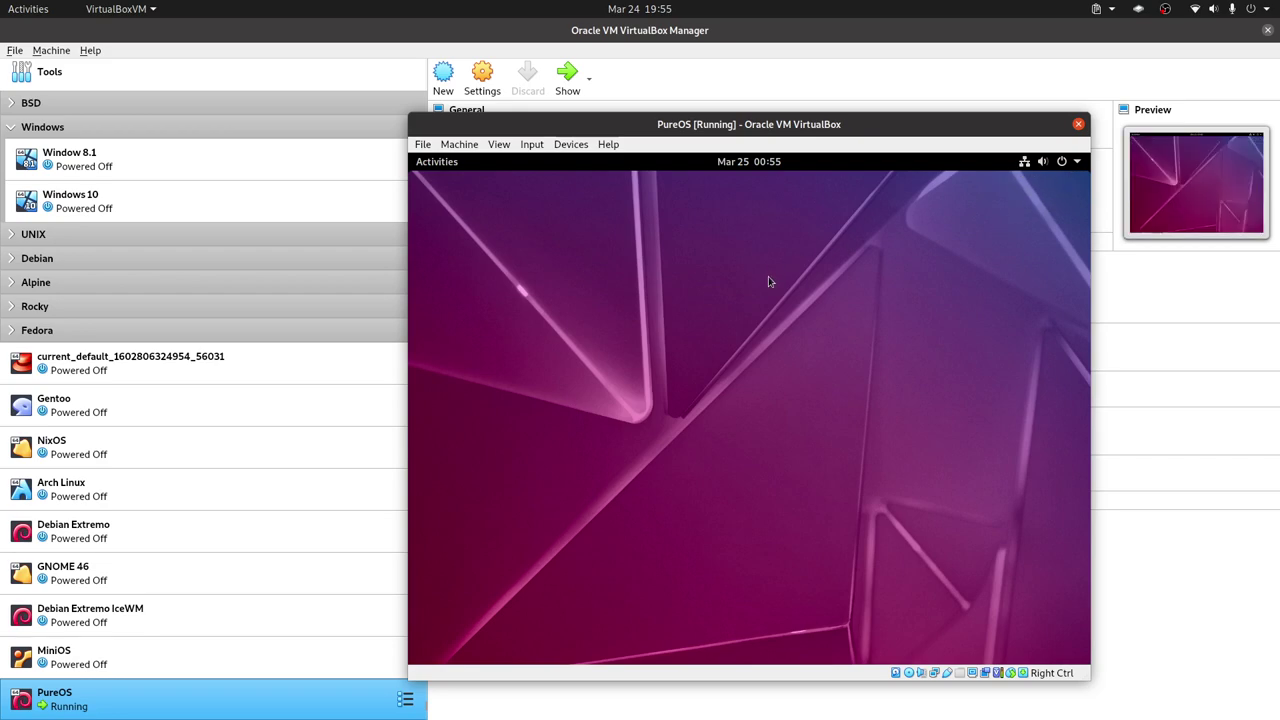
key(super)
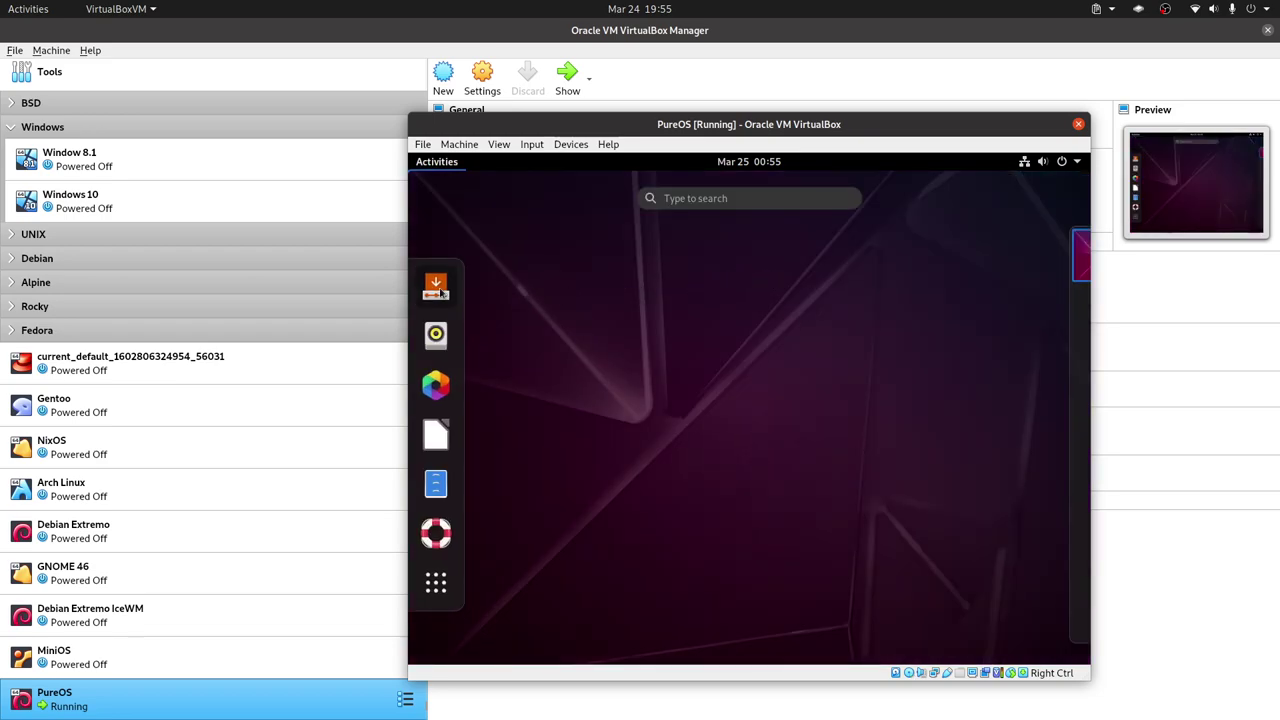
click(436, 286)
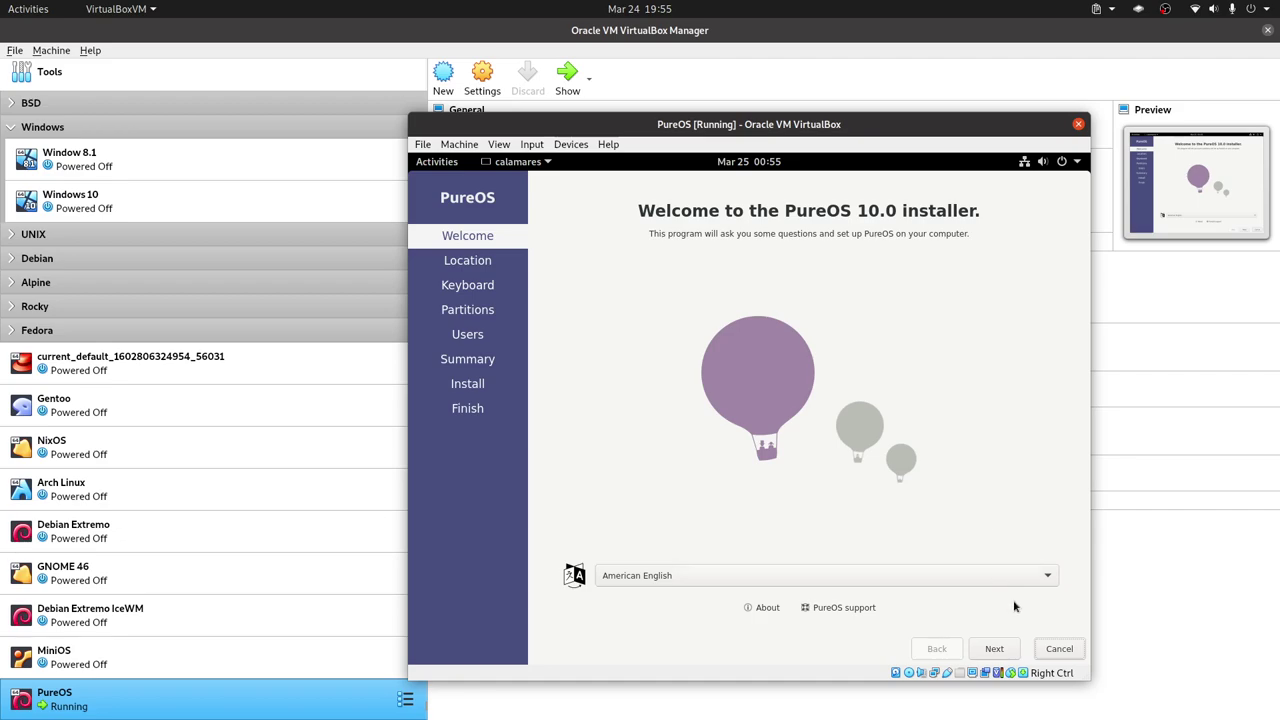
Keep the America/Guayaquil timezone, pick the English (US, intl., with dead keys) keyboard, and continue.
click(994, 649)
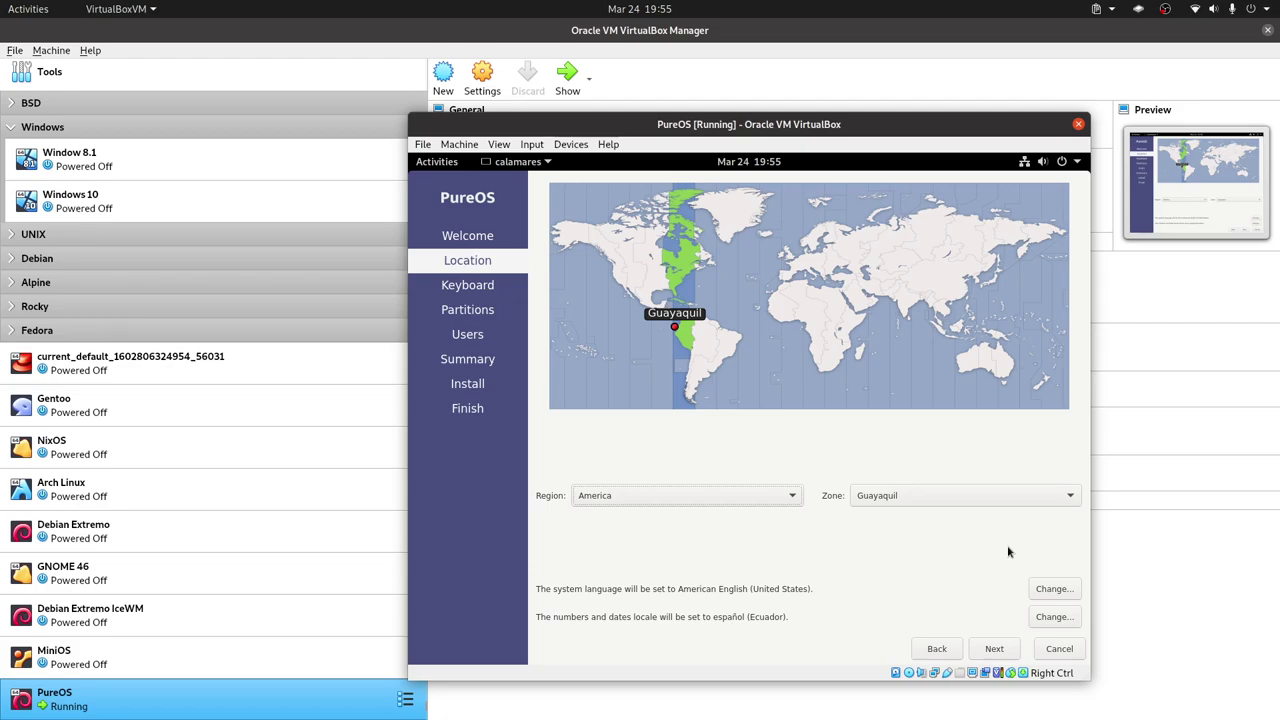
click(1005, 653)
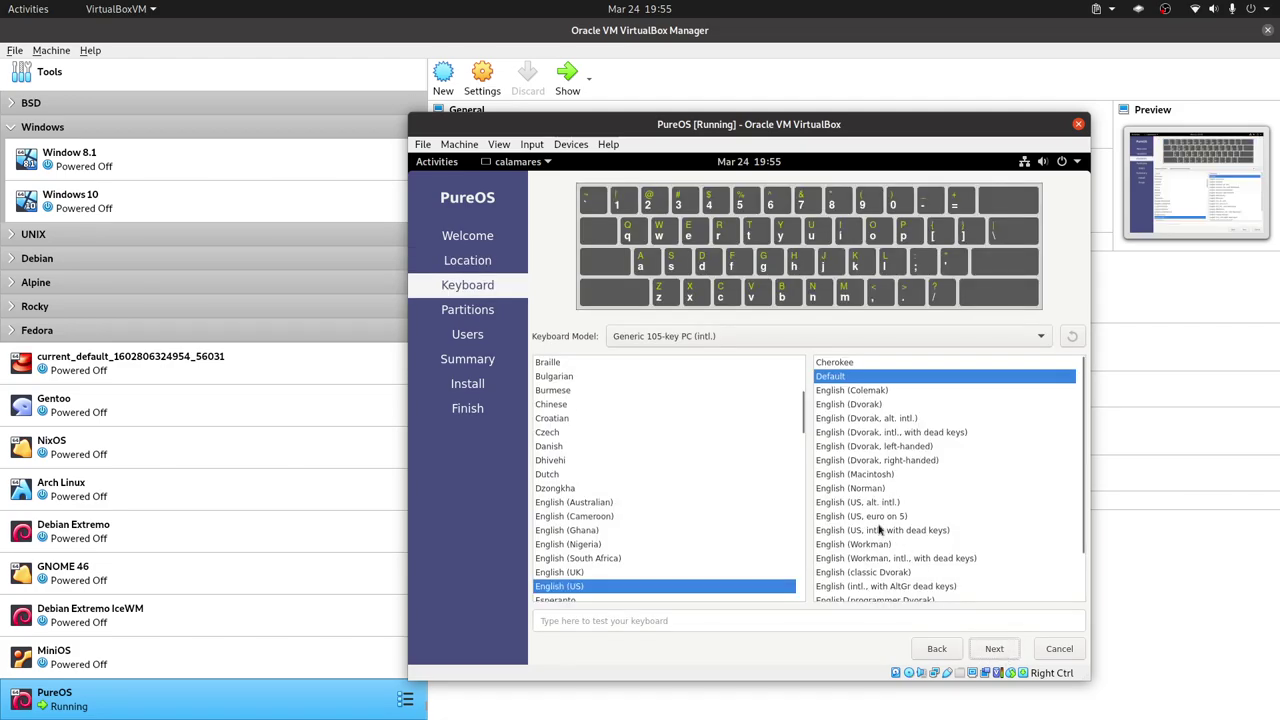
scroll(951, 490, down, 3)
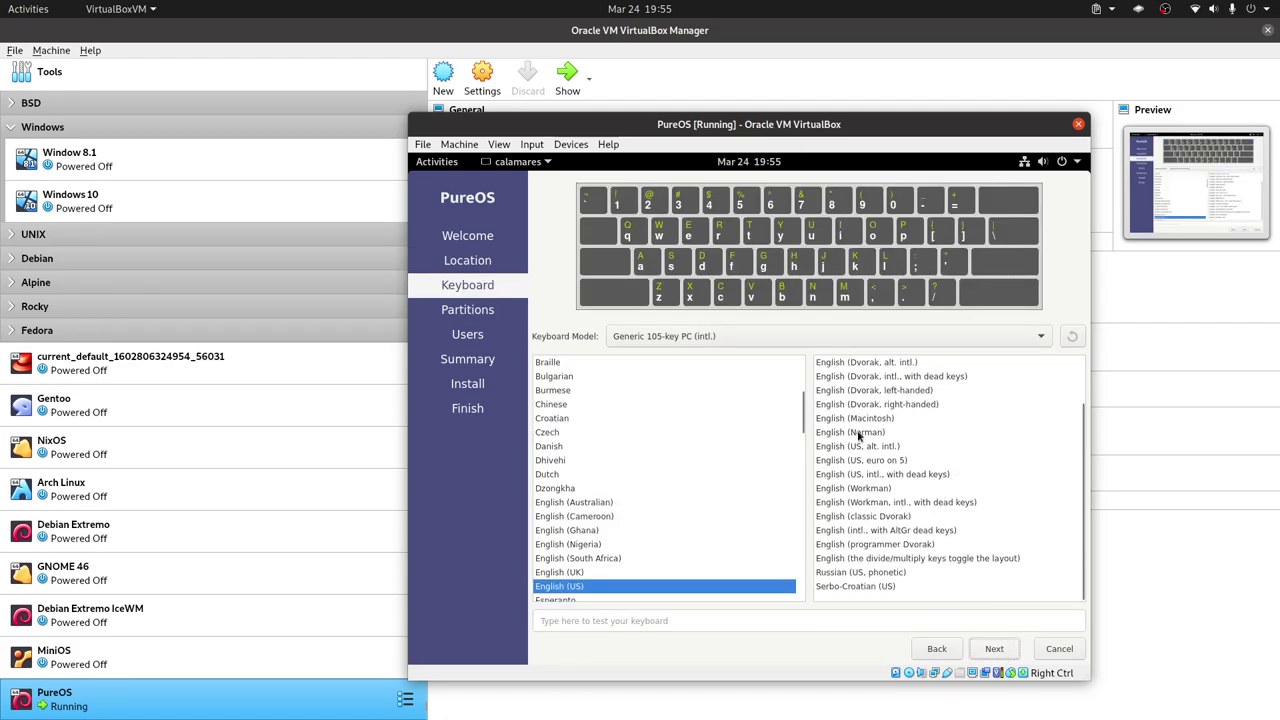
click(902, 476)
click(994, 648)
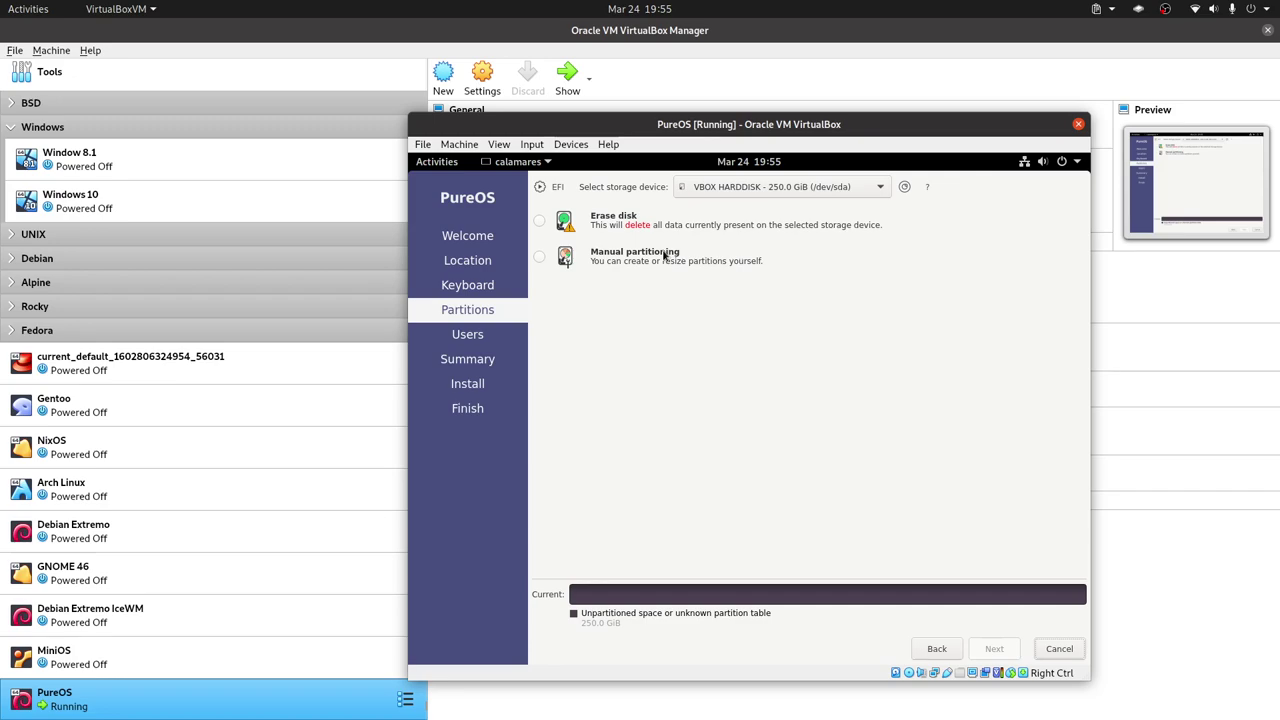
Choose Manual partitioning, create a GPT partition table, and select the 250.0 GiB free space.
click(664, 255)
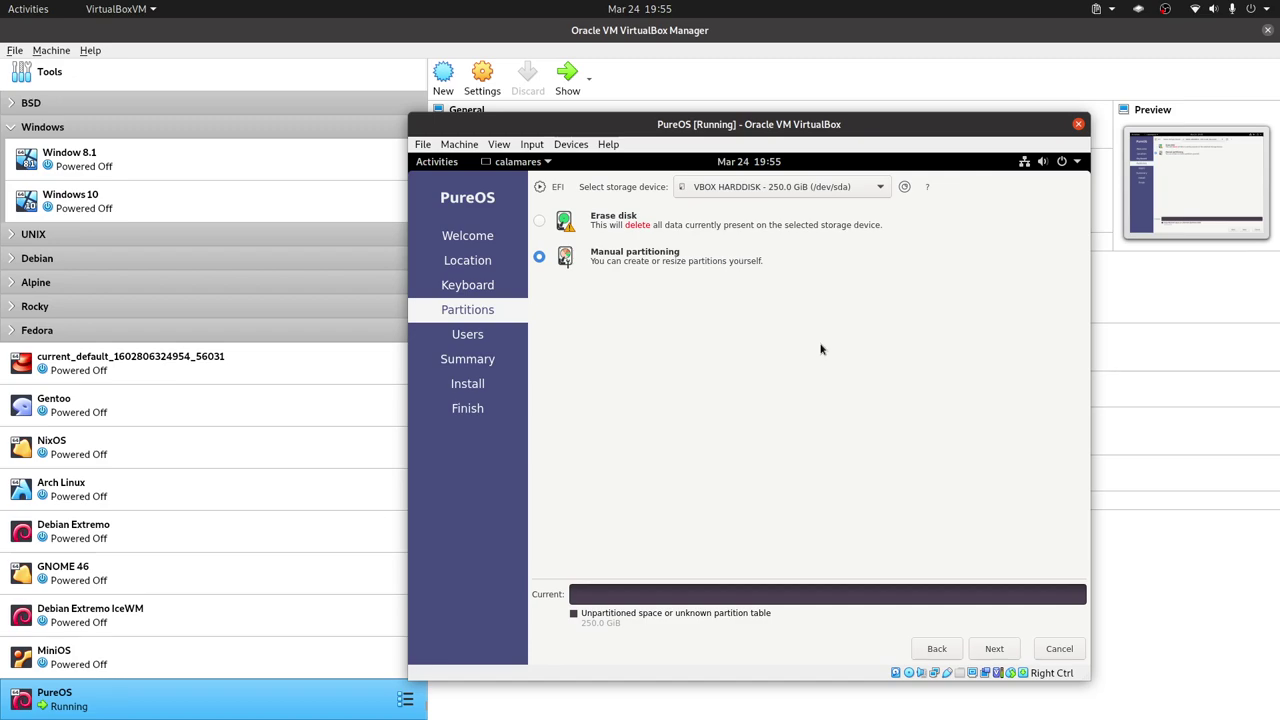
click(993, 650)
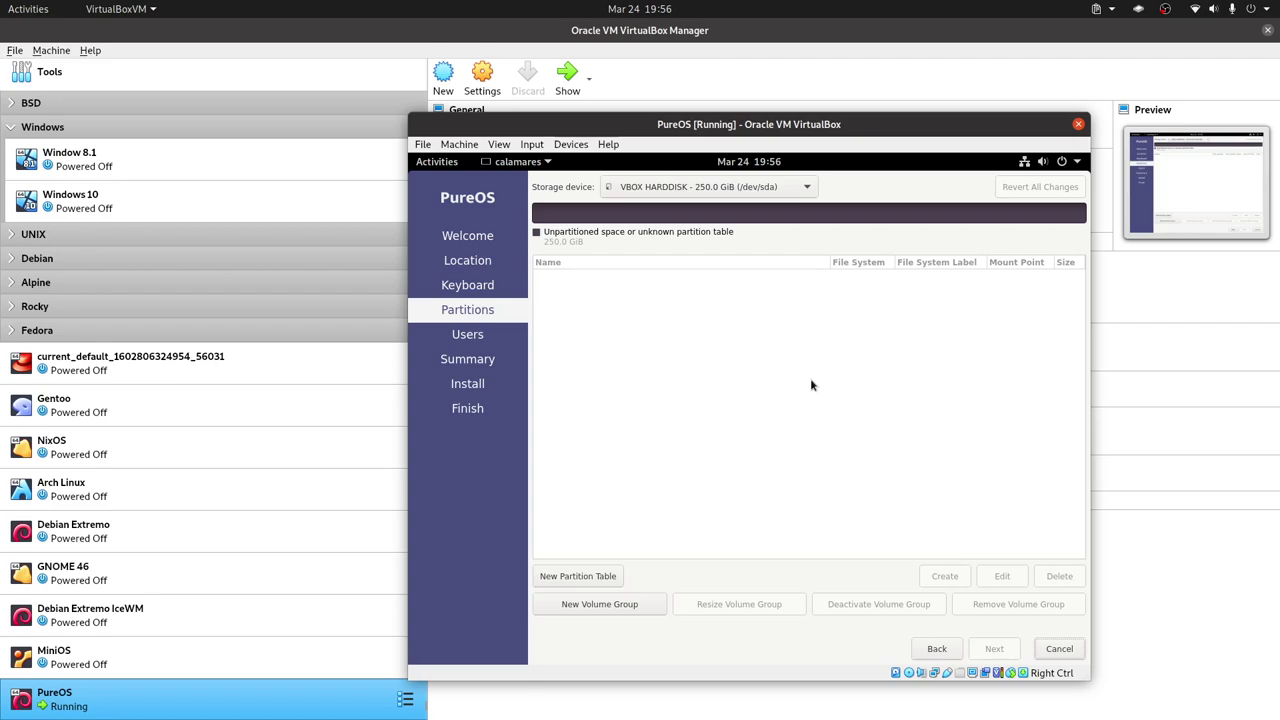
click(585, 576)
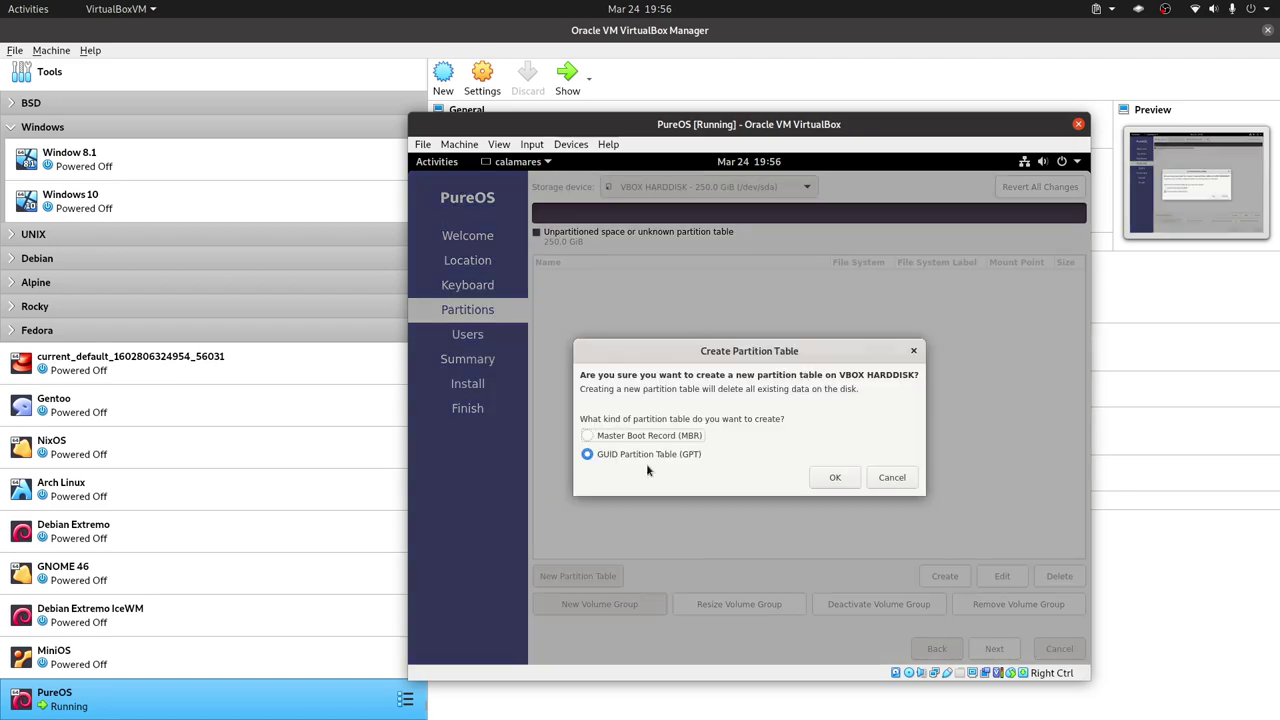
click(833, 477)
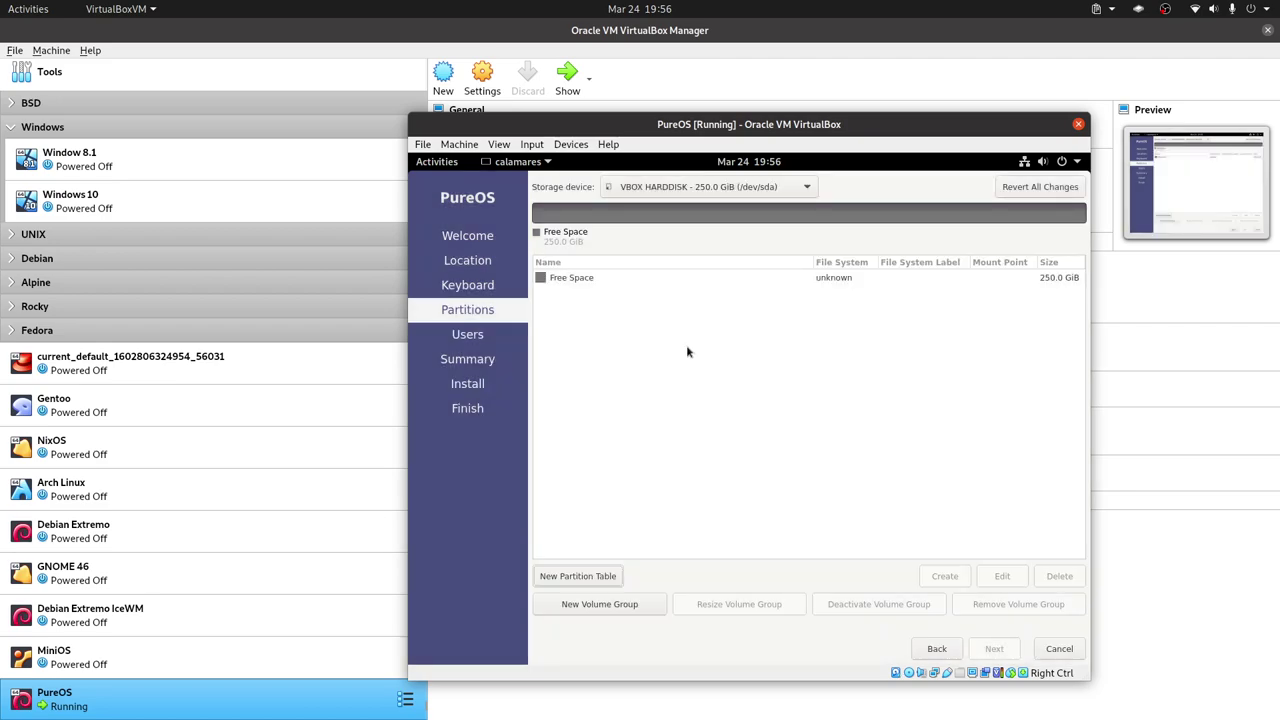
click(563, 280)
Start a new partition in free space with FAT32 file system mounted at /boot/efi.
click(945, 576)
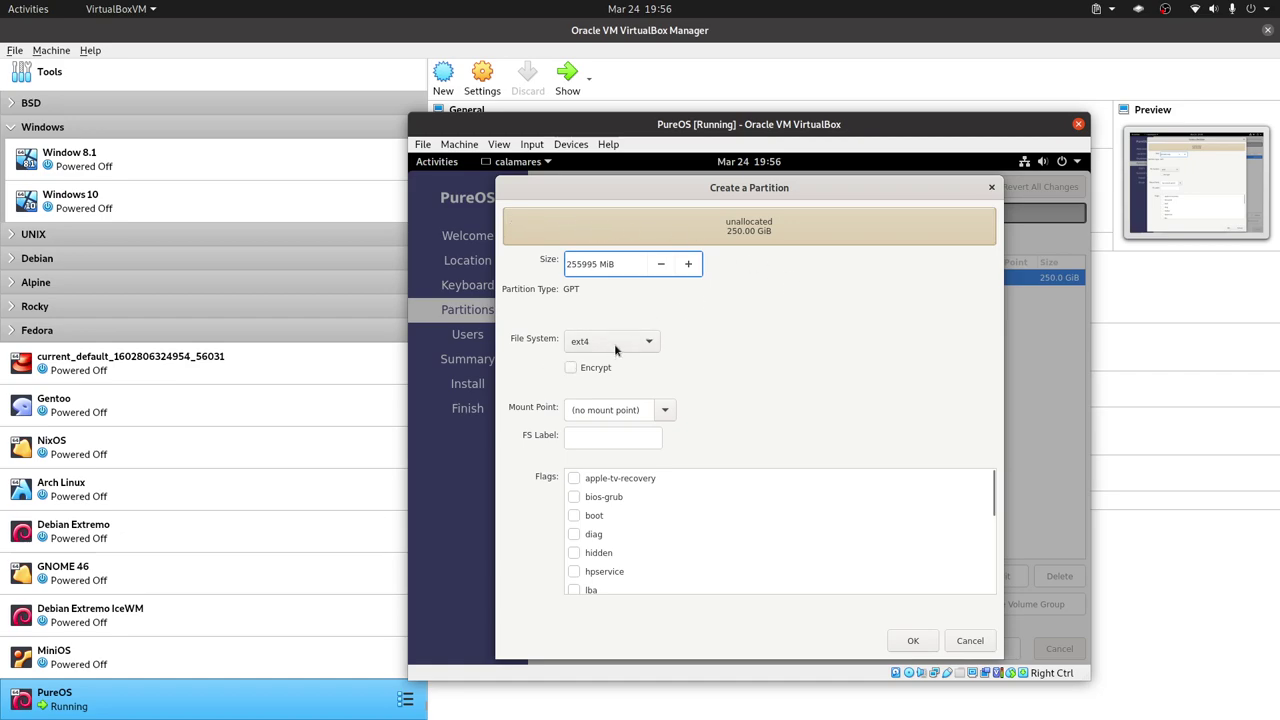
click(622, 346)
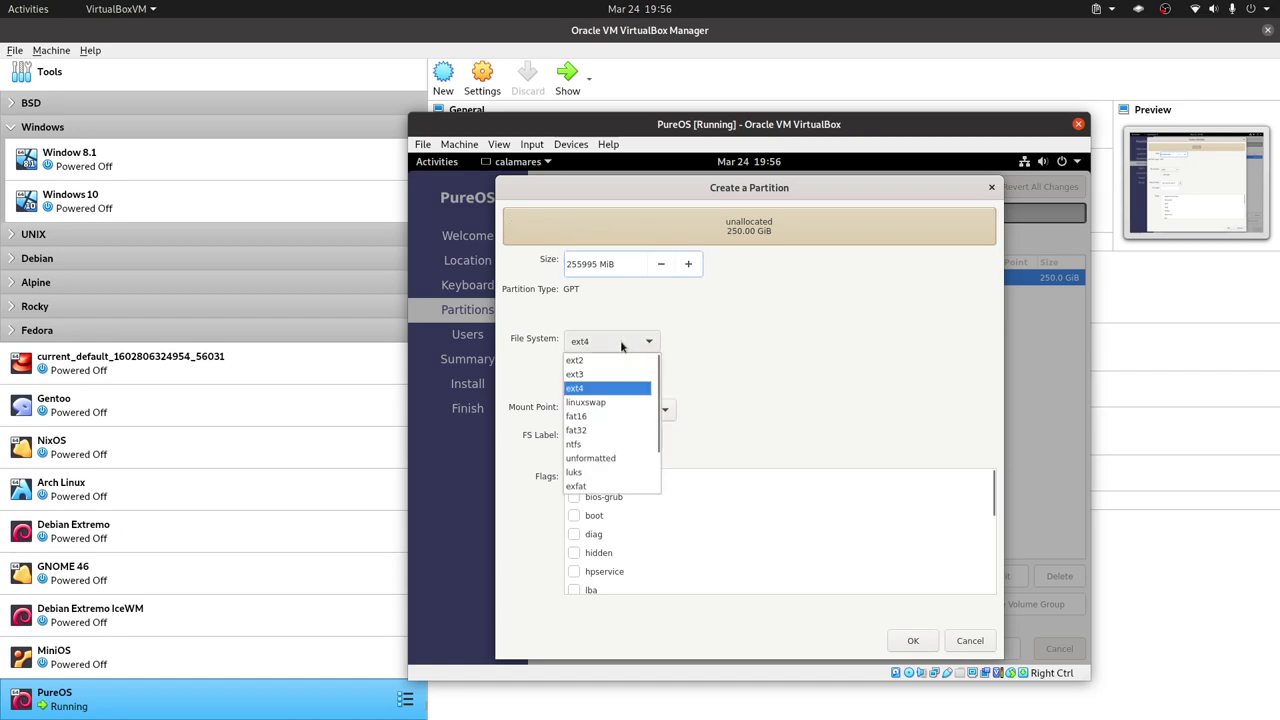
click(626, 432)
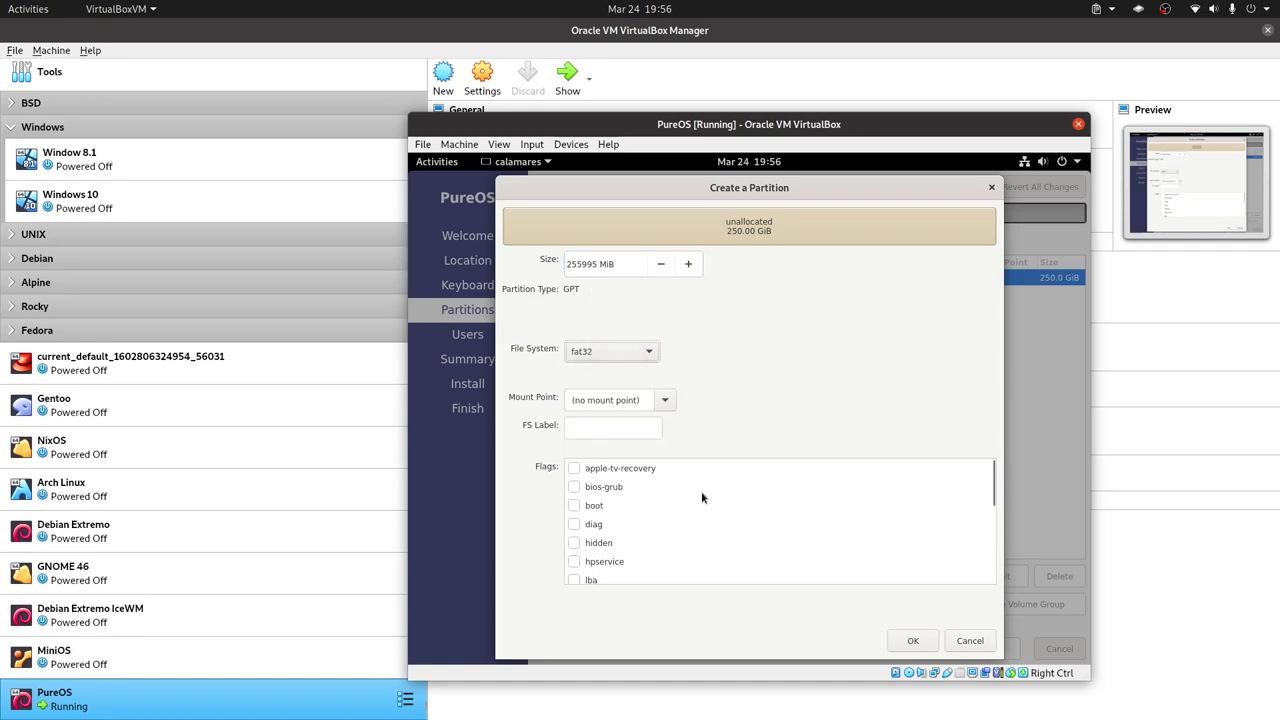
click(664, 400)
click(664, 400)
click(664, 400)
click(612, 450)
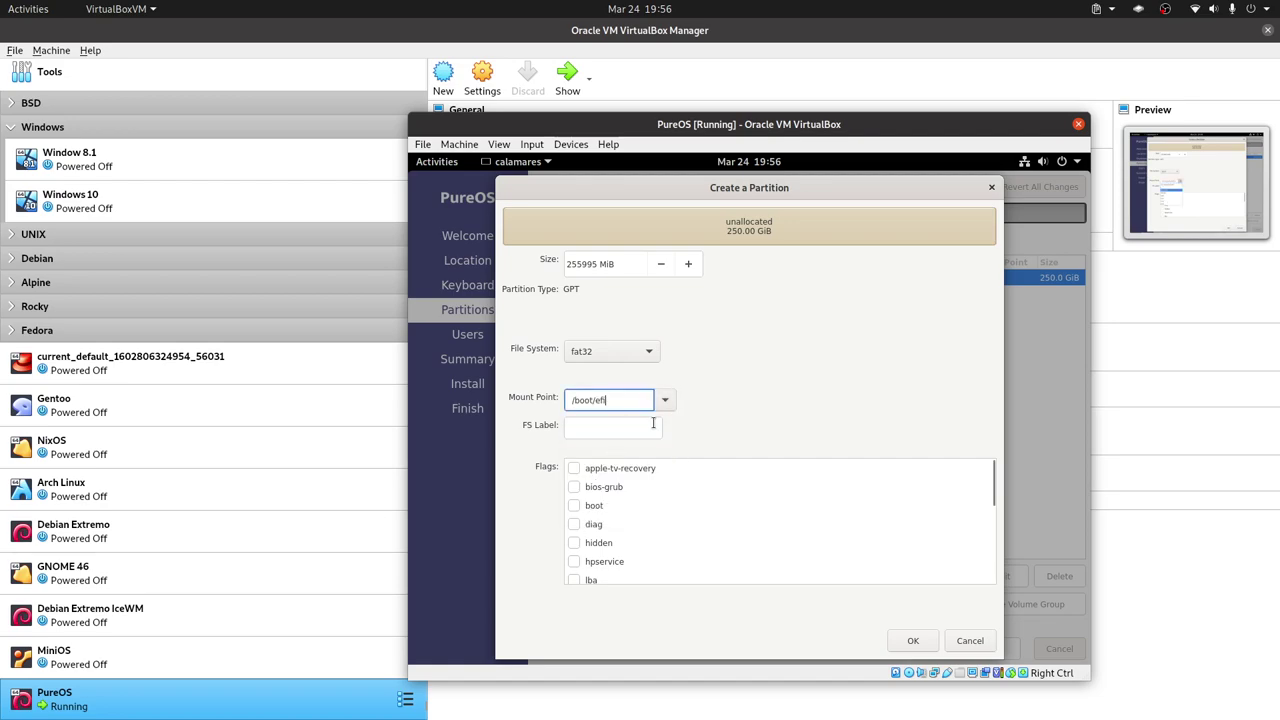
click(568, 265)
Set the EFI partition size to 512 MiB and create it.
double_click(568, 265)
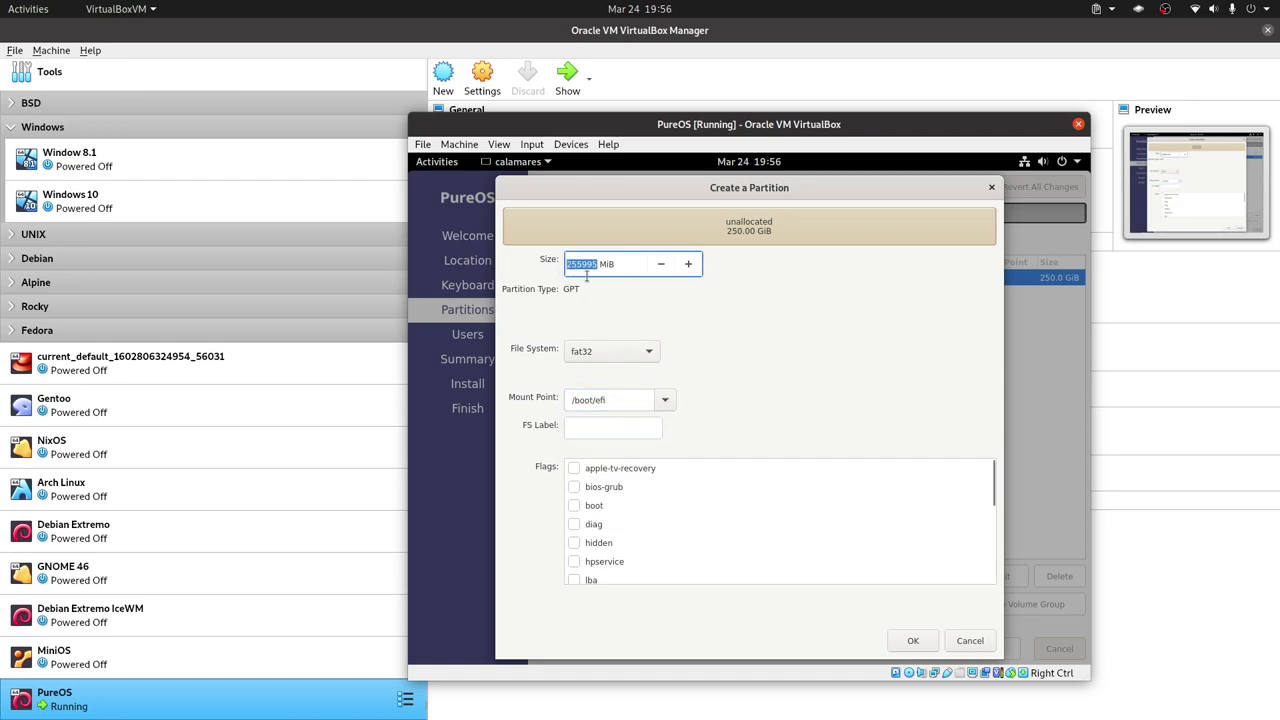
text(1)
key(BackSpace)
text(1024)
double_click(574, 263)
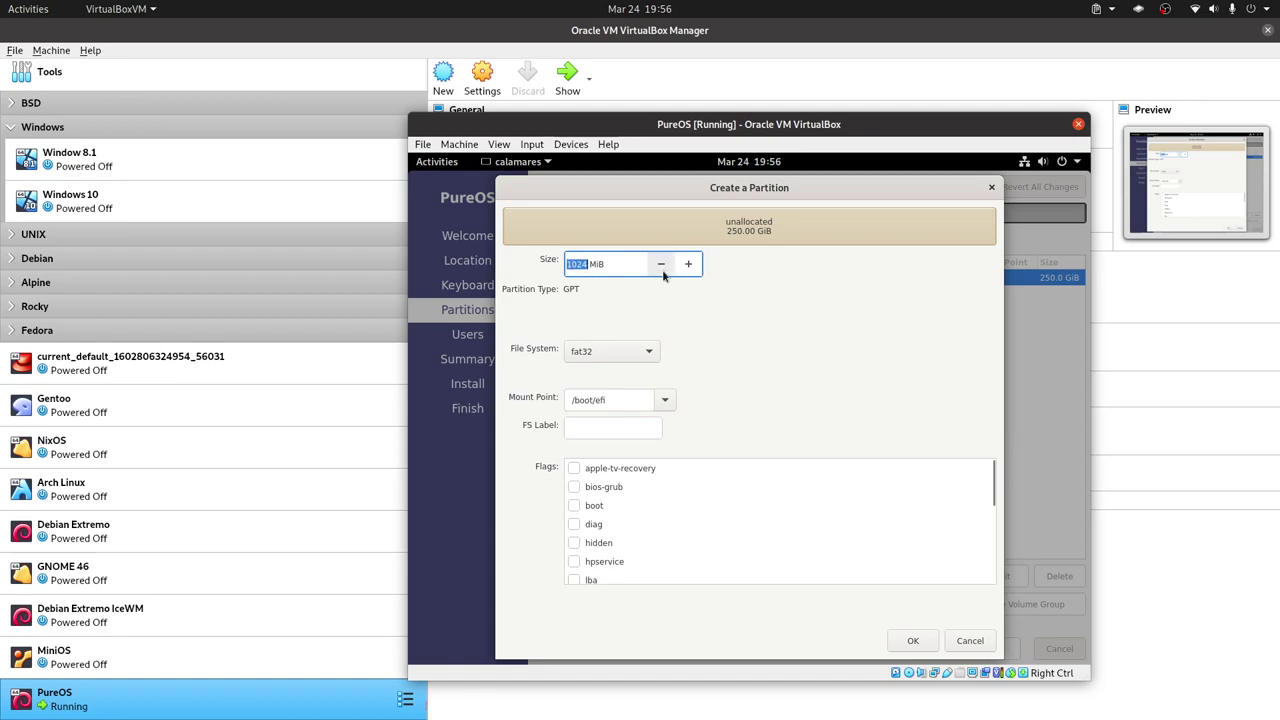
text(512)
click(912, 640)
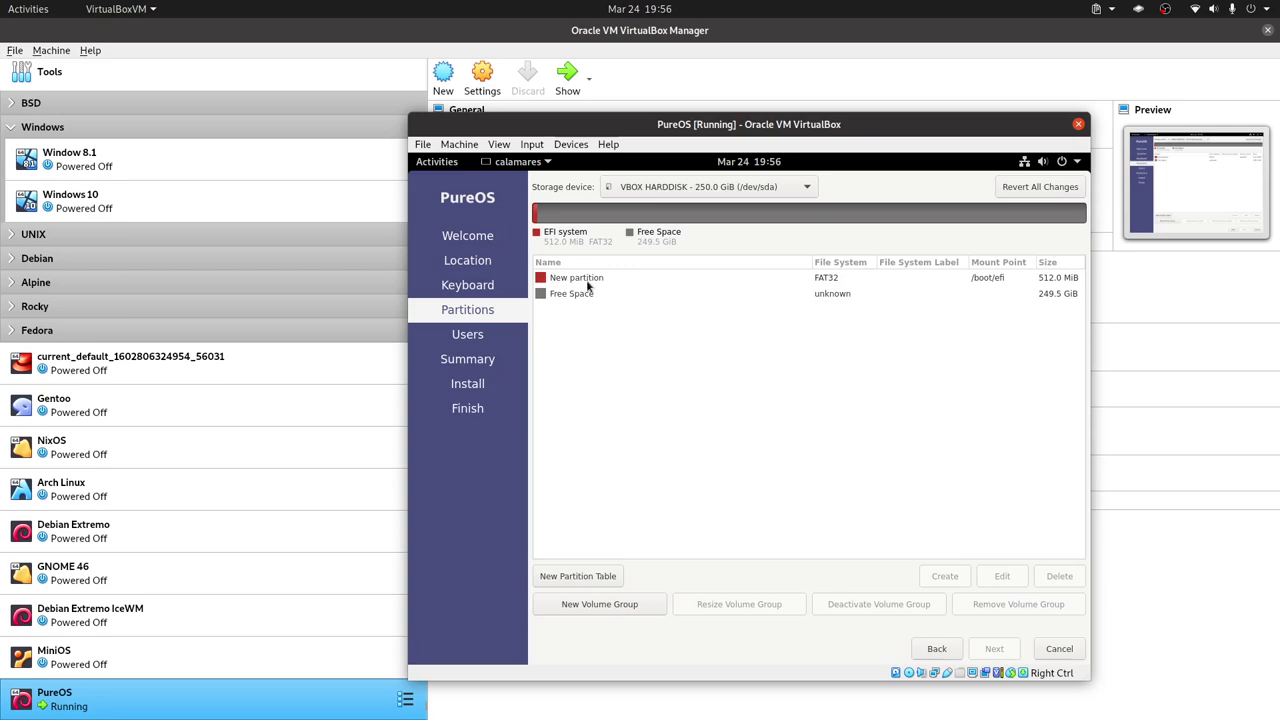
Start a new partition in the remaining free space mounted at root /.
click(888, 294)
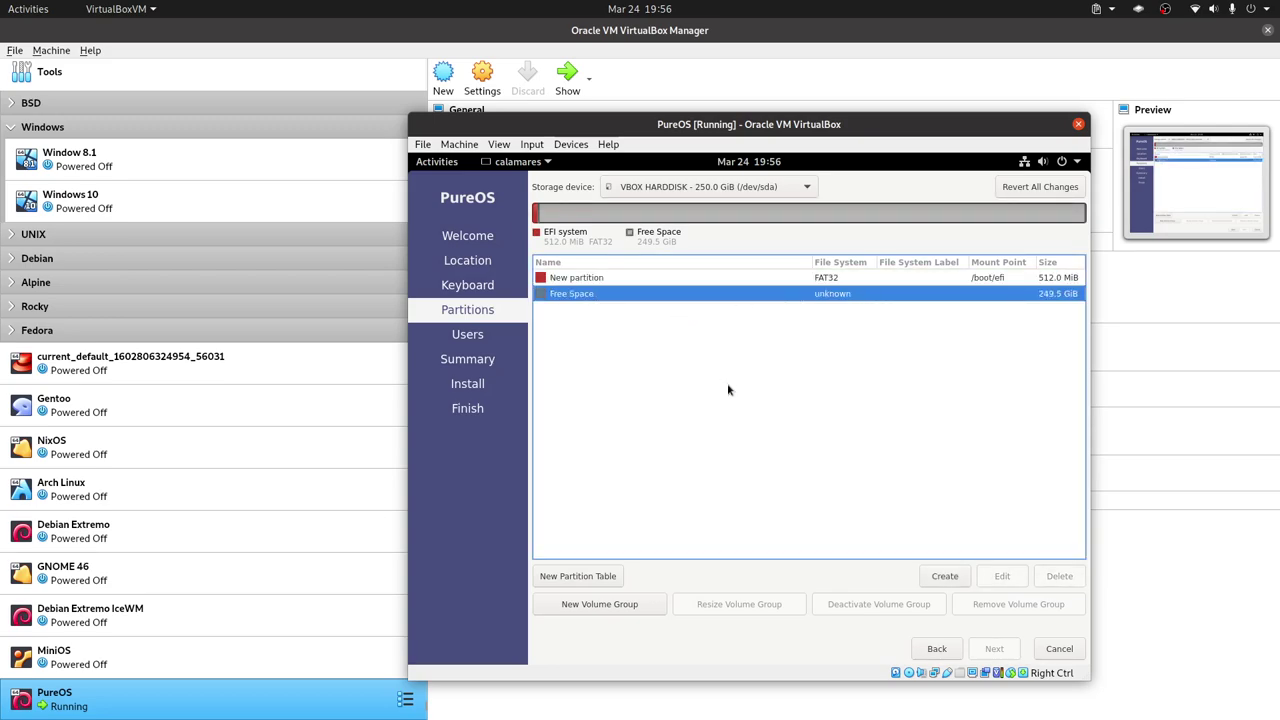
click(945, 576)
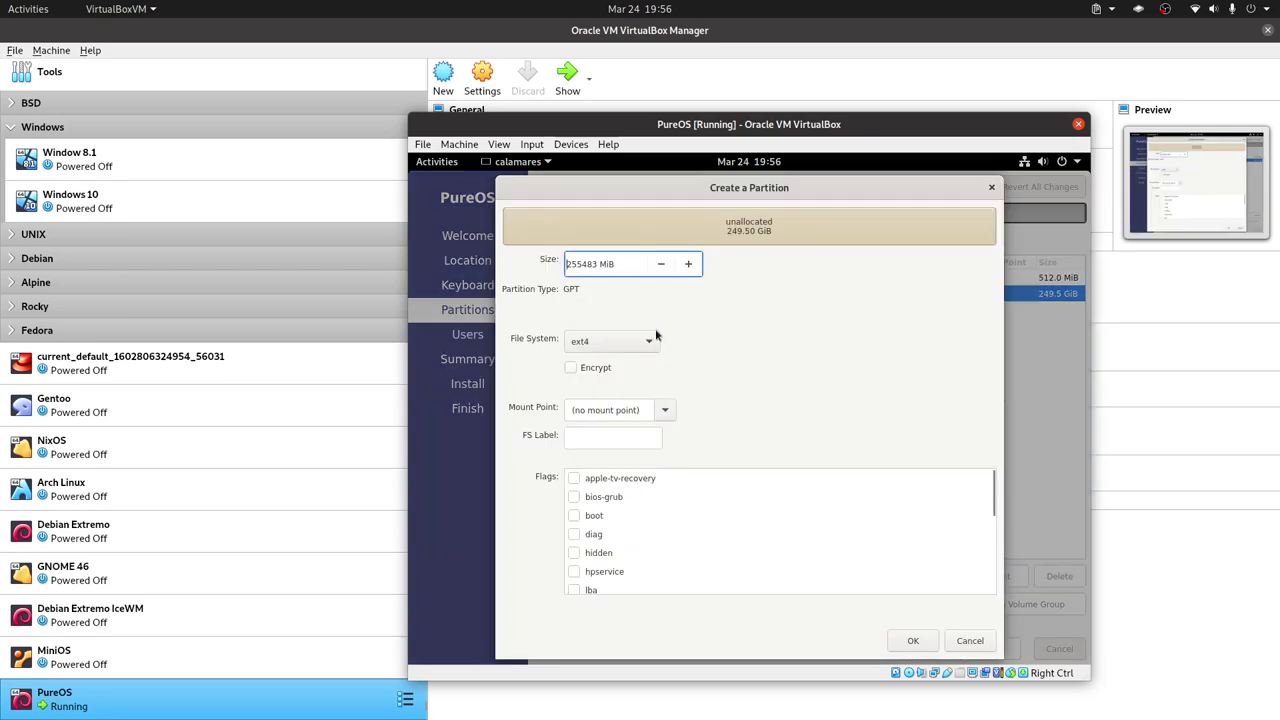
click(665, 410)
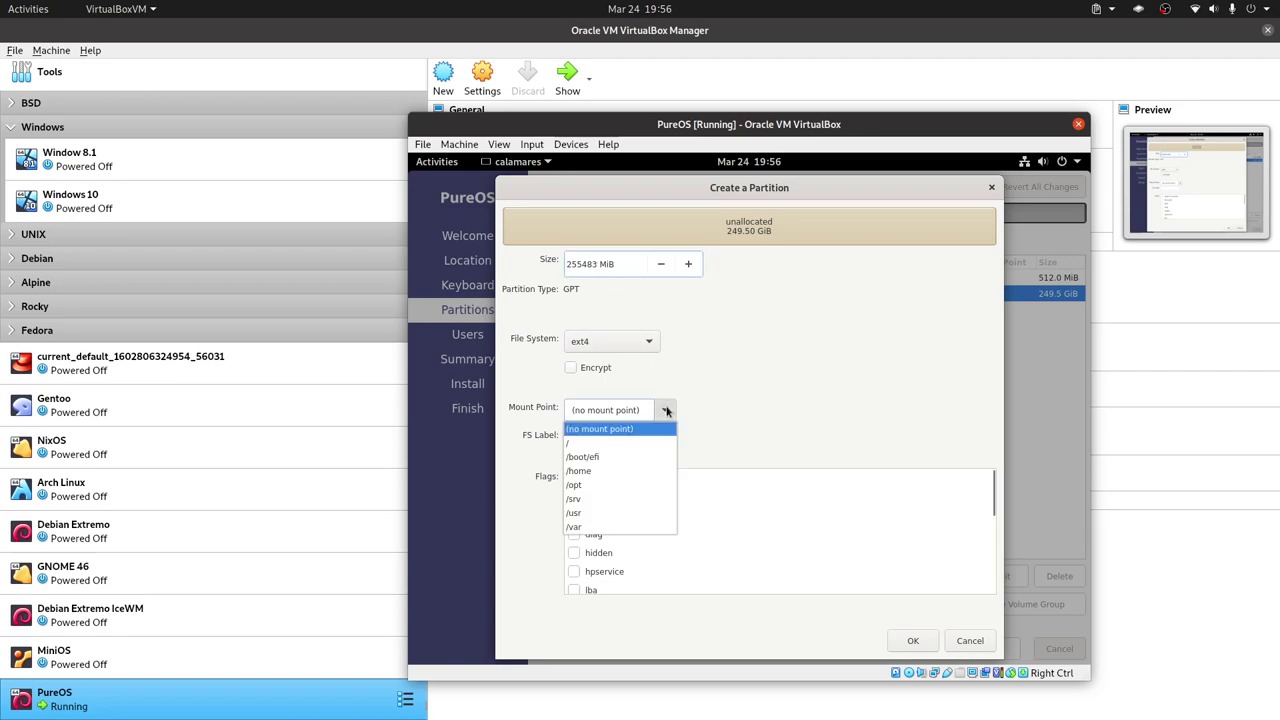
click(630, 443)
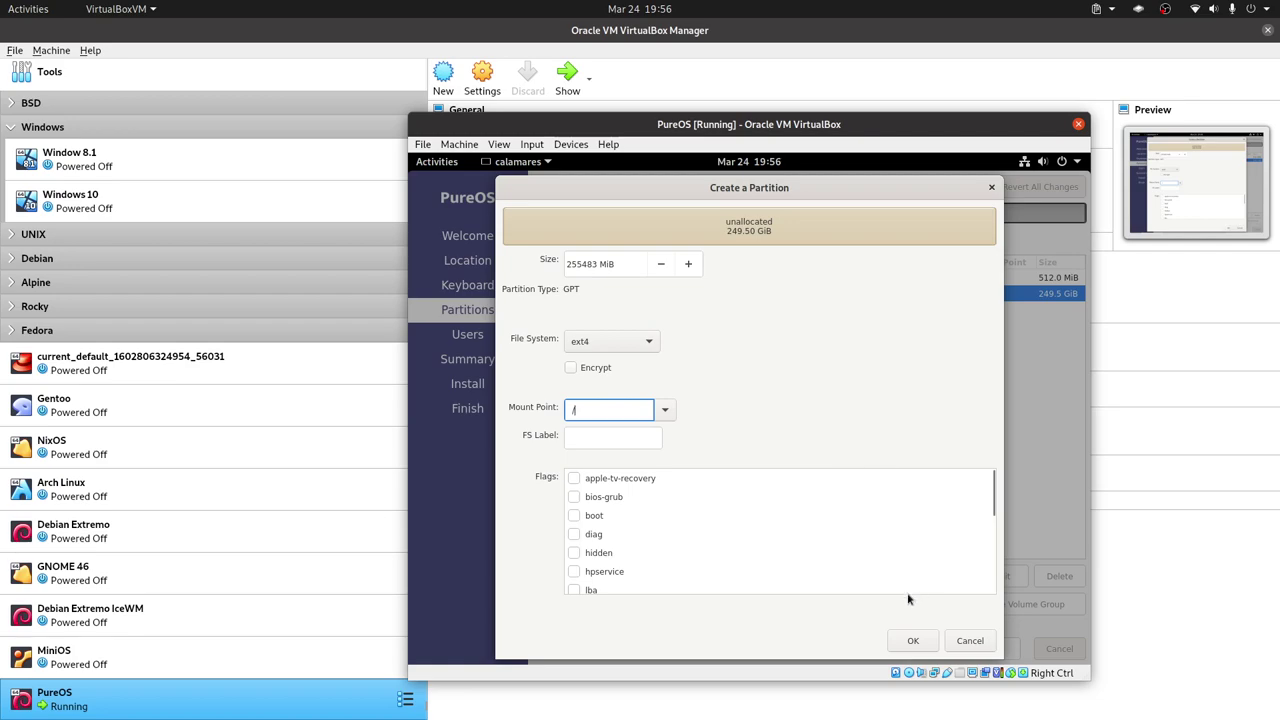
Edit the new root partition's size value in the Size field.
click(583, 262)
double_click(583, 262)
click(580, 262)
key(shift+End)
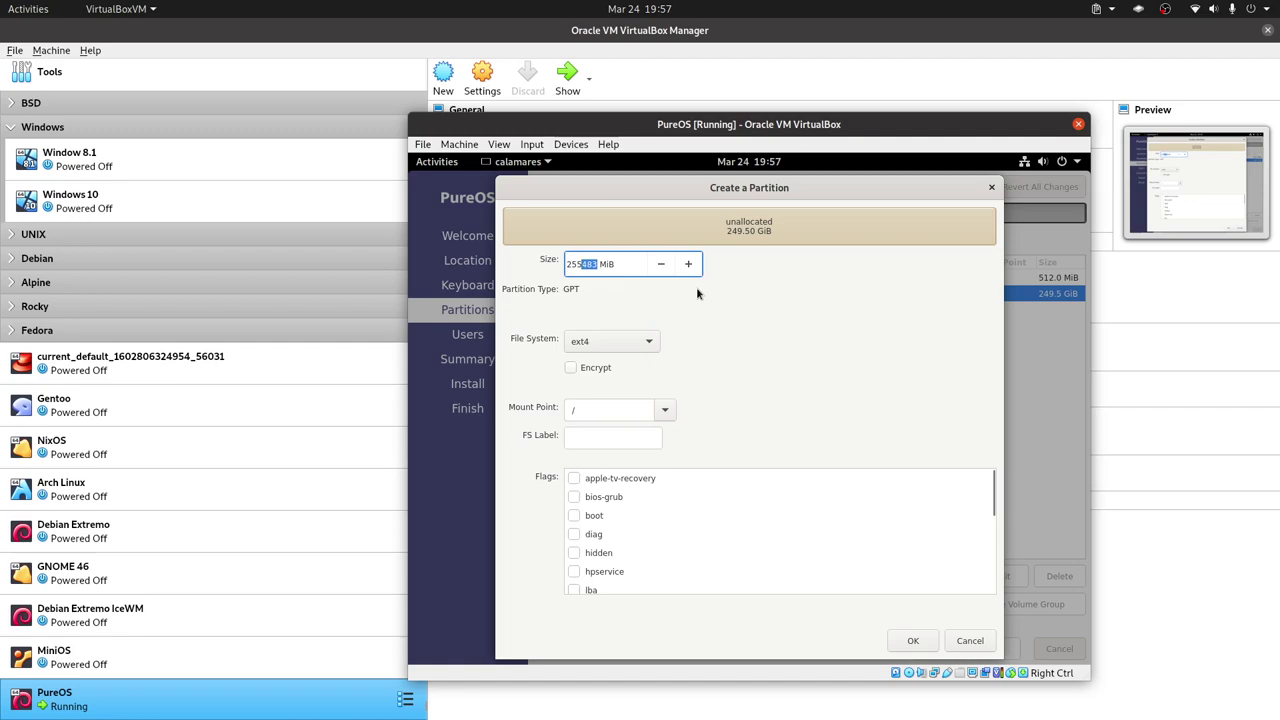
key(BackSpace)
key(BackSpace)
key(BackSpace)
text(4000)
double_click(585, 263)
click(578, 263)
key(BackSpace)
text(0)
Enter 20480 MiB as the size and create the 20.0 GiB root partition.
key(Right)
key(Right)
key(BackSpace)
key(BackSpace)
key(BackSpace)
key(BackSpace)
key(BackSpace)
text(20480)
drag(573, 264, 708, 302)
click(912, 640)
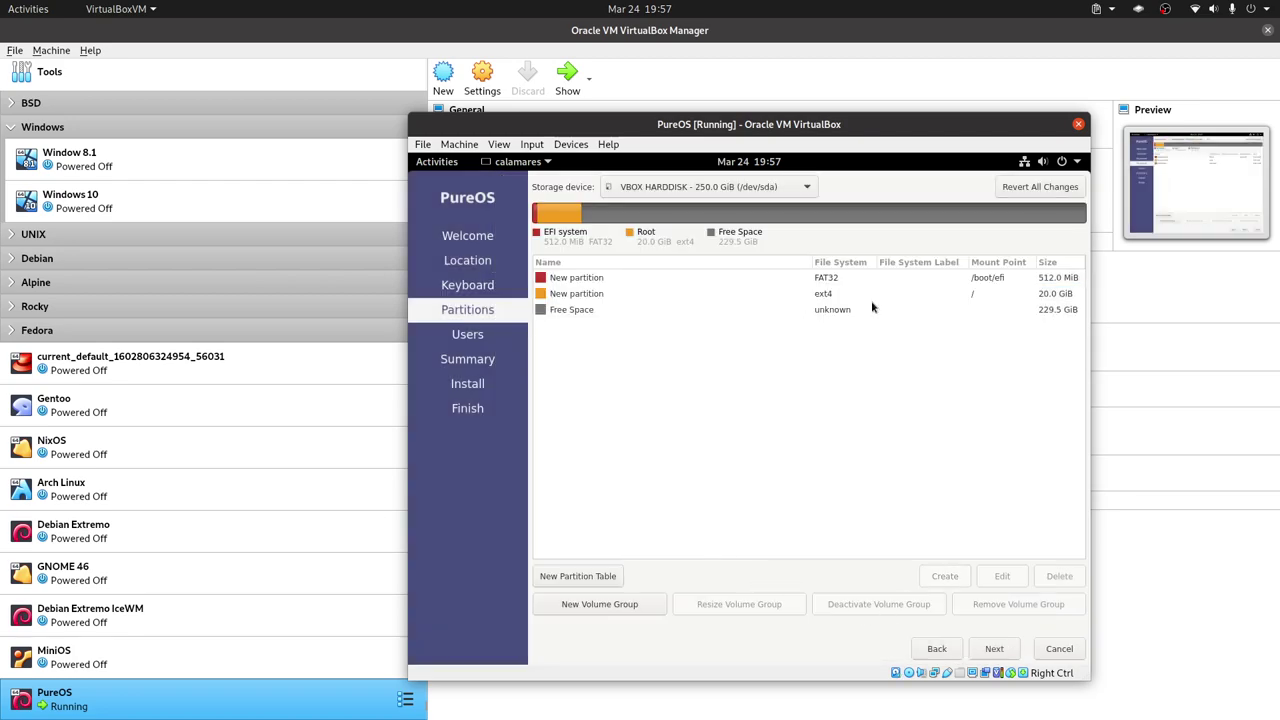
click(582, 295)
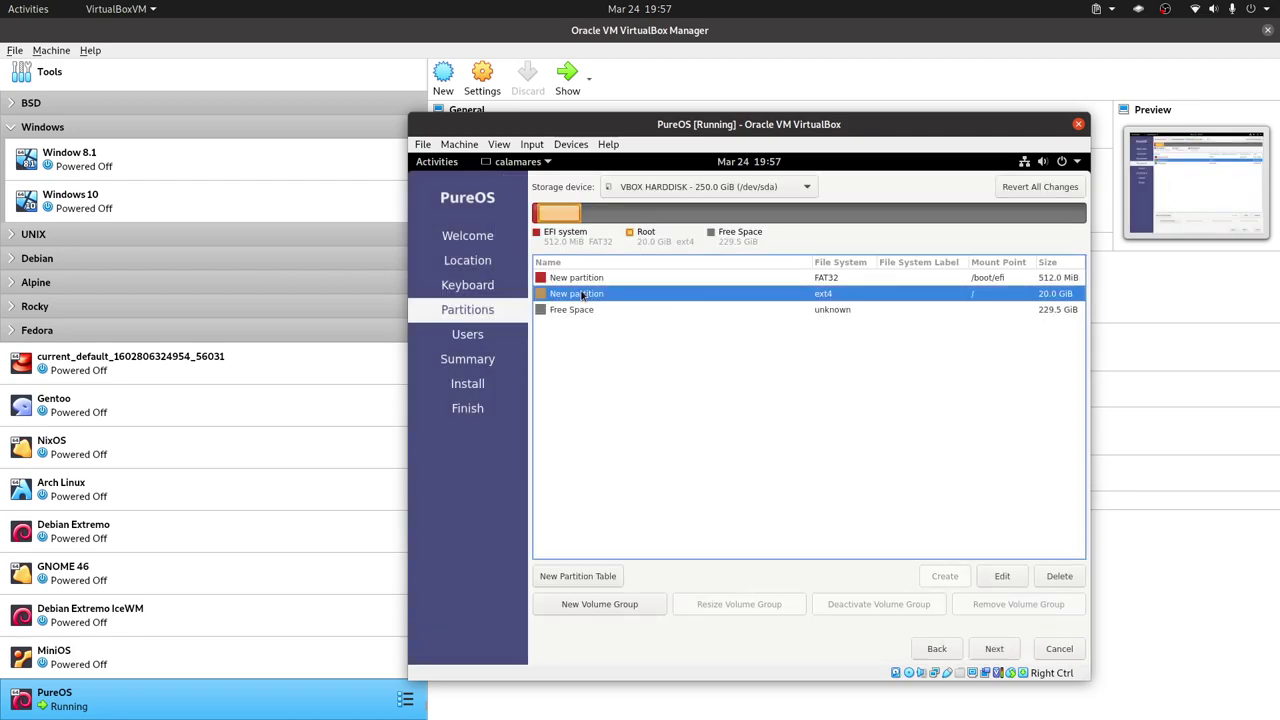
Start a new partition in the free space mounted at /home, keeping ext4.
click(842, 313)
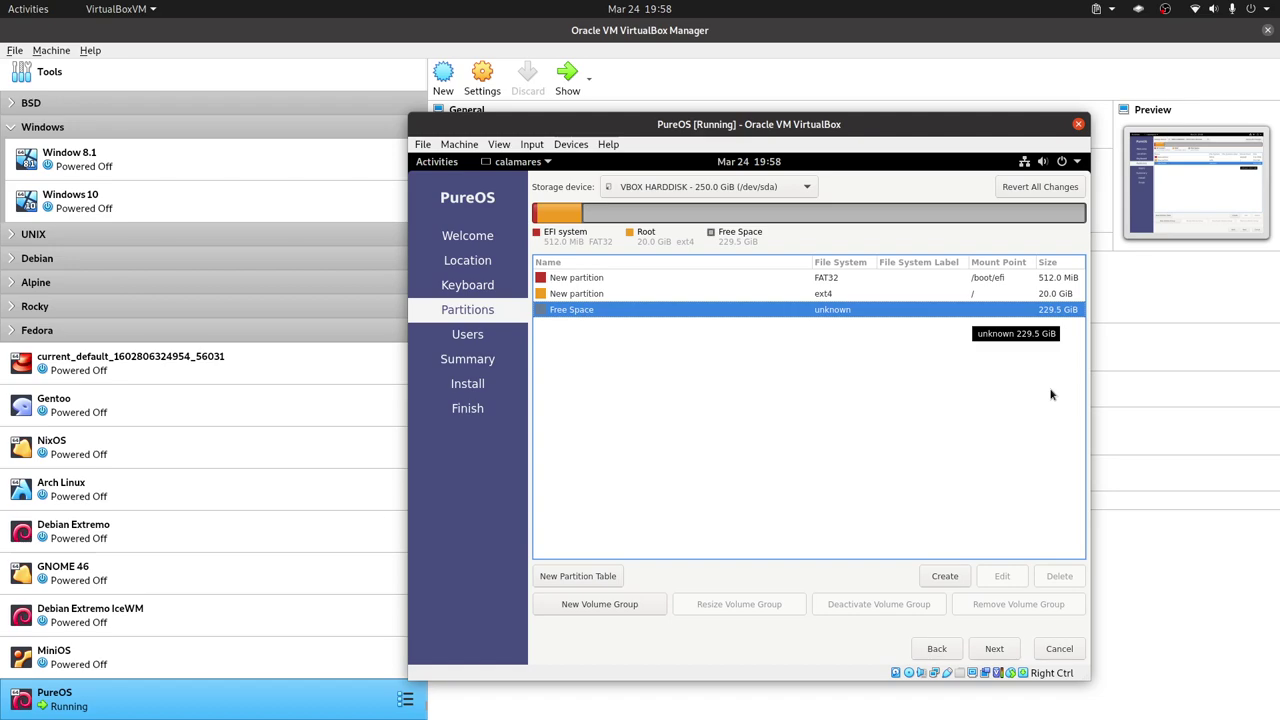
click(945, 576)
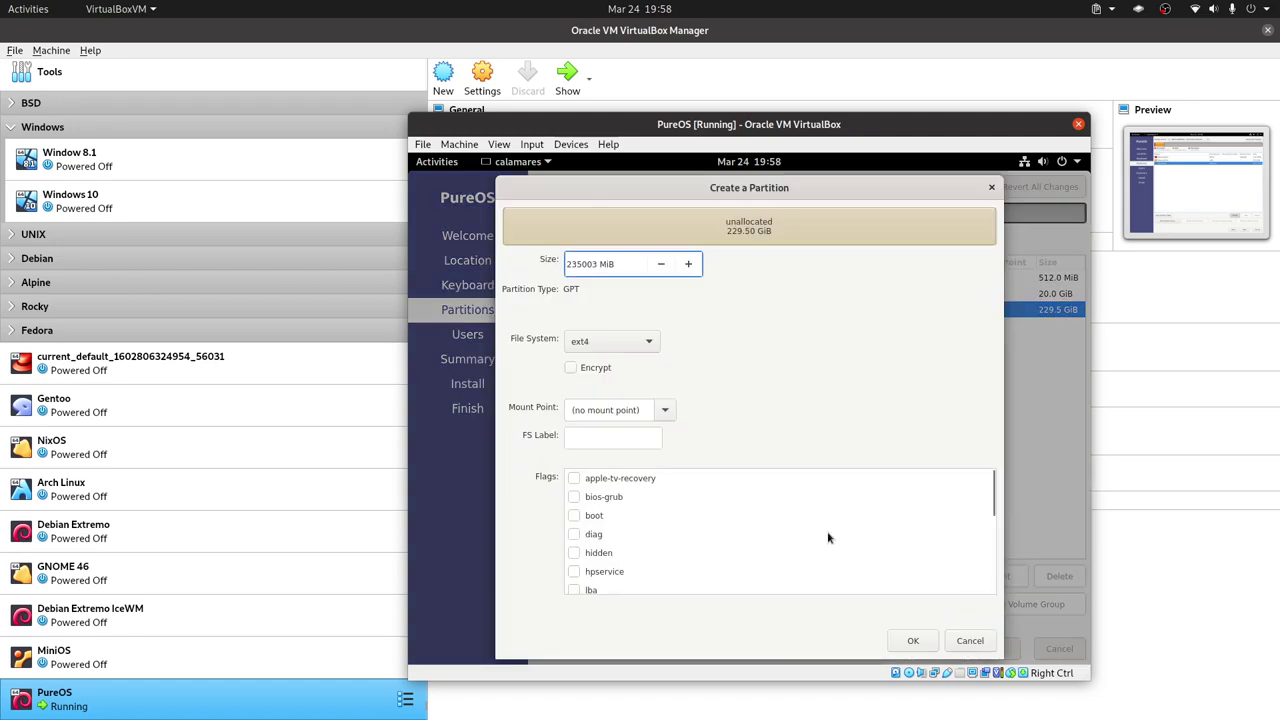
click(665, 411)
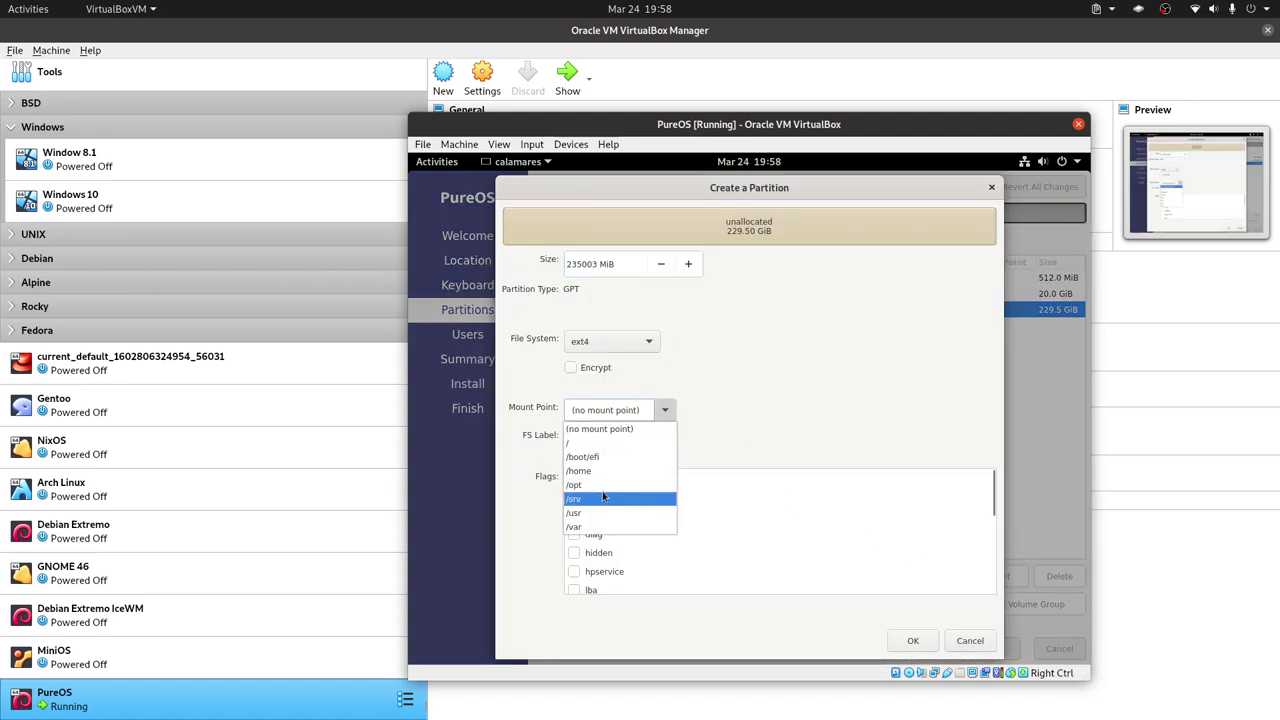
click(580, 470)
click(648, 341)
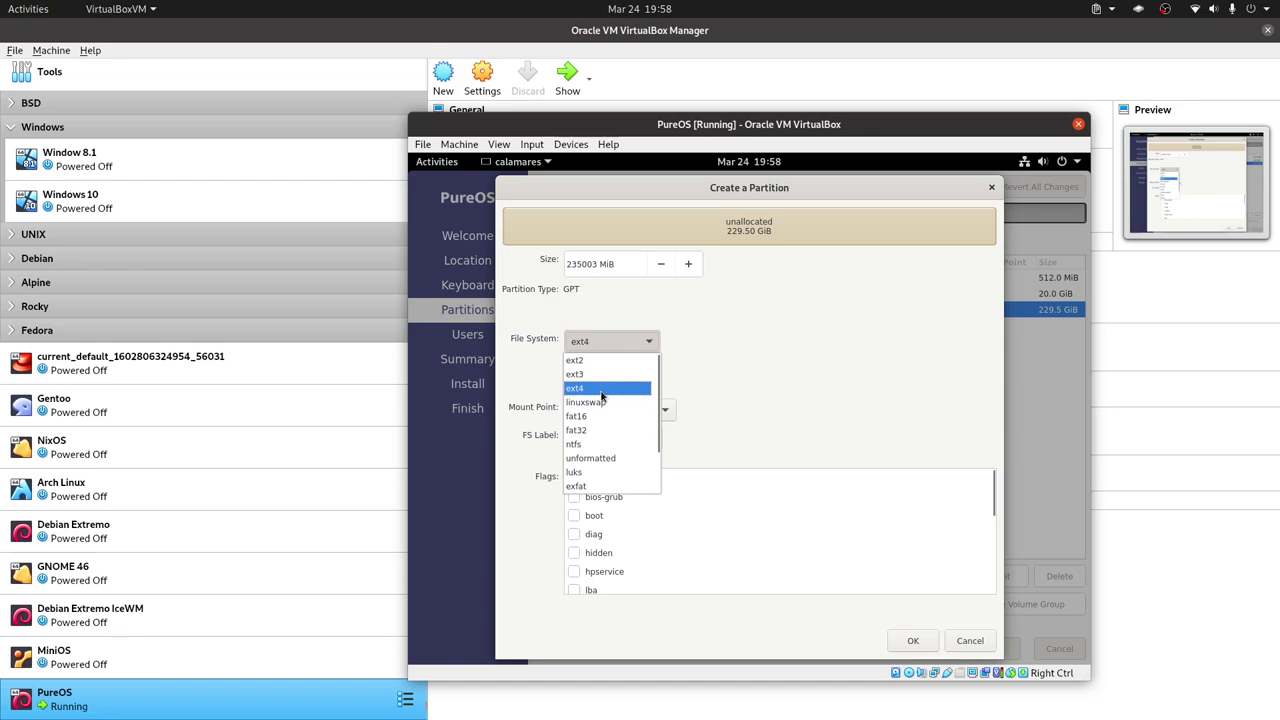
scroll(605, 400, down, 2)
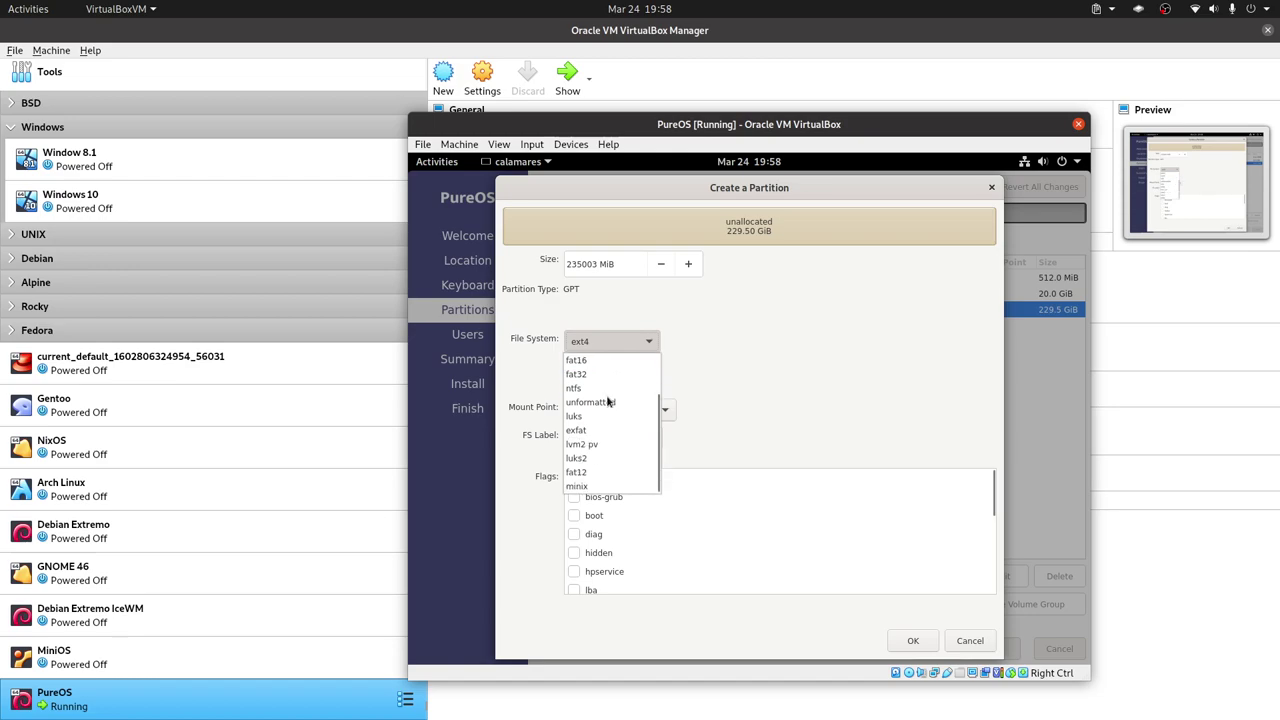
scroll(607, 400, up, 2)
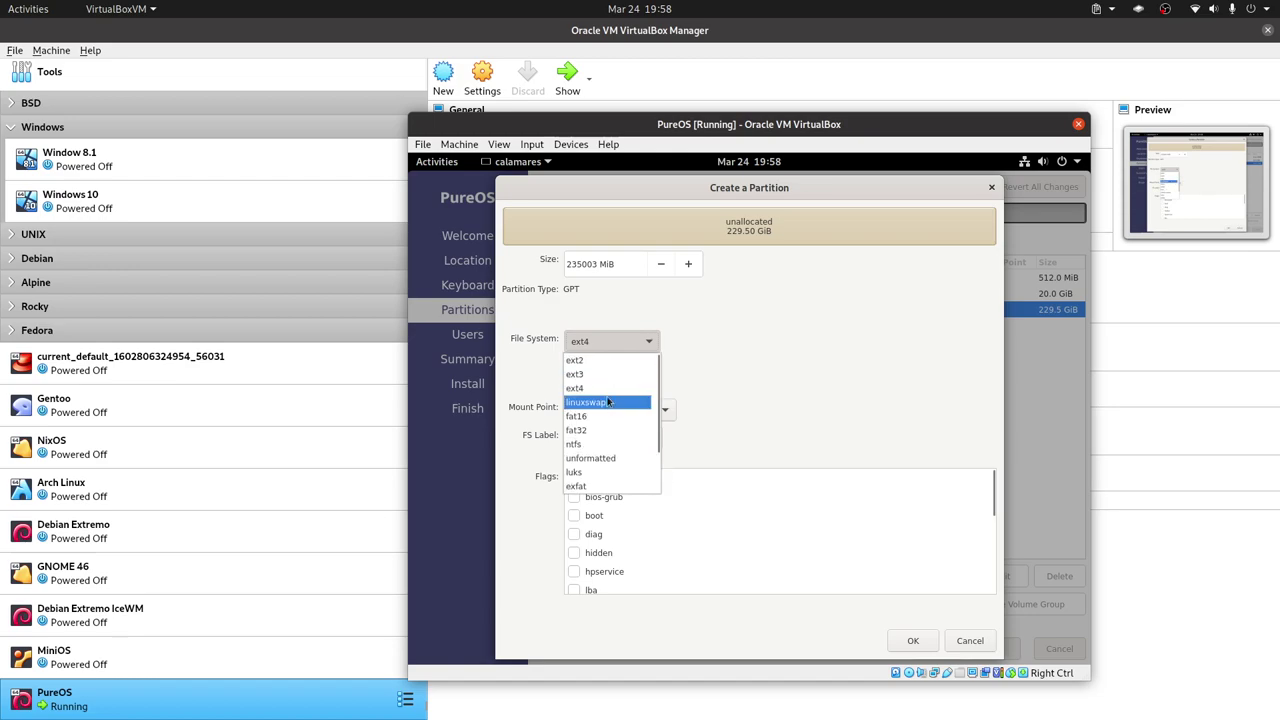
scroll(607, 401, down, 2)
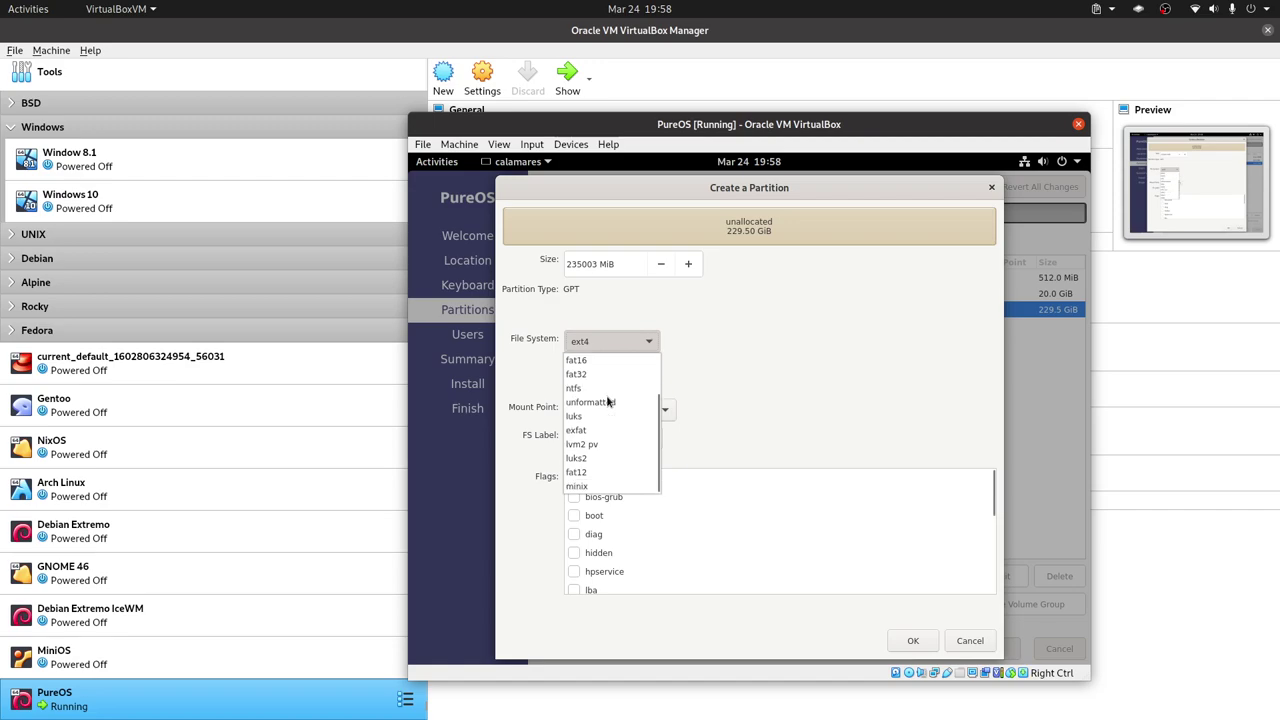
scroll(607, 401, up, 2)
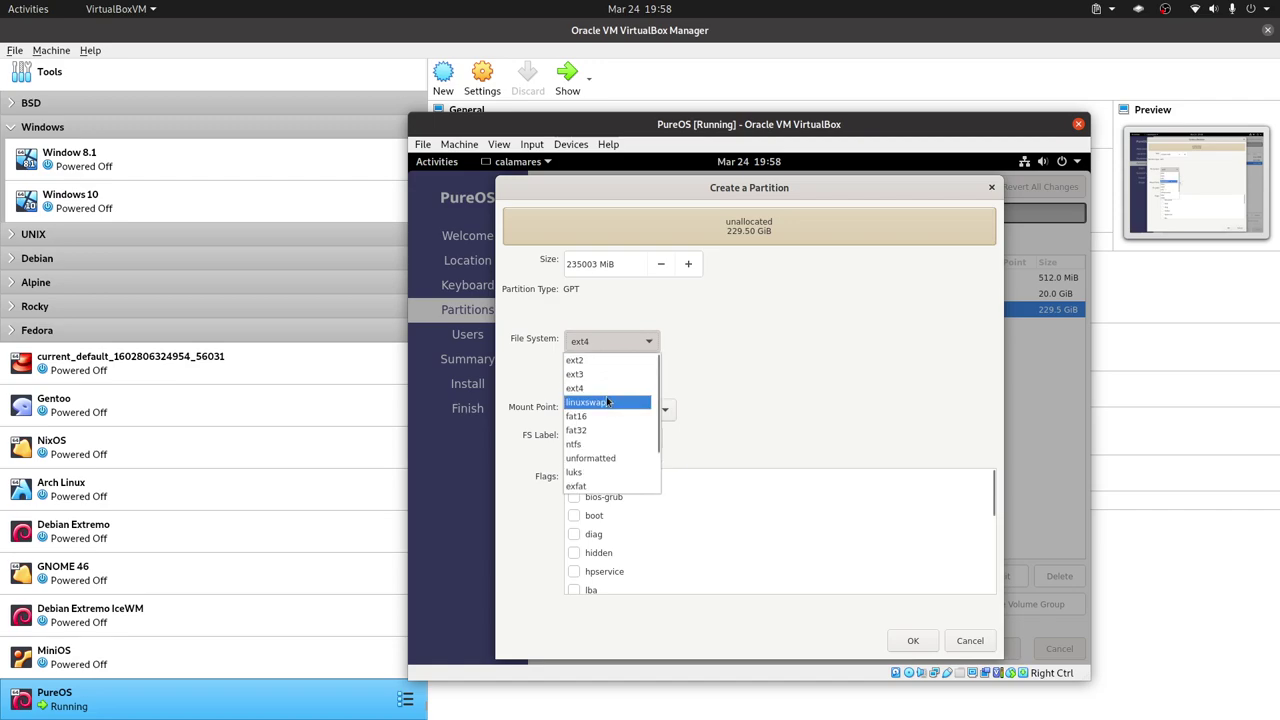
scroll(606, 401, down, 1)
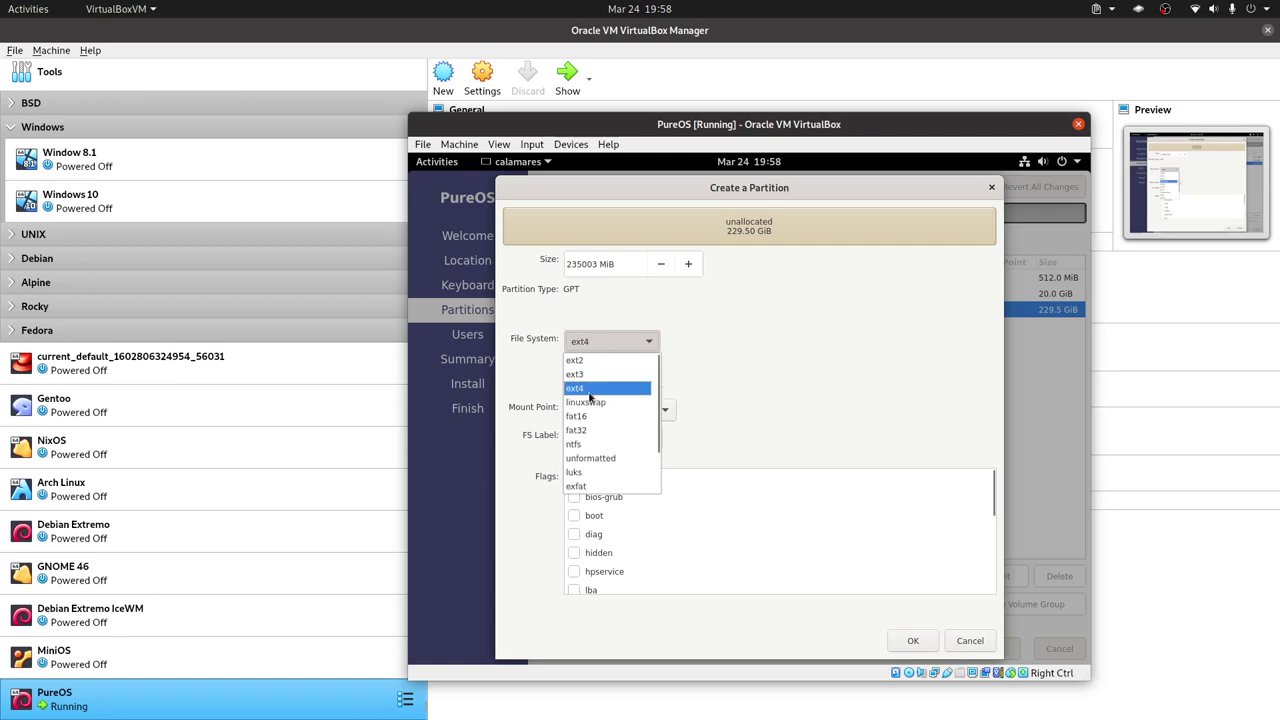
click(786, 419)
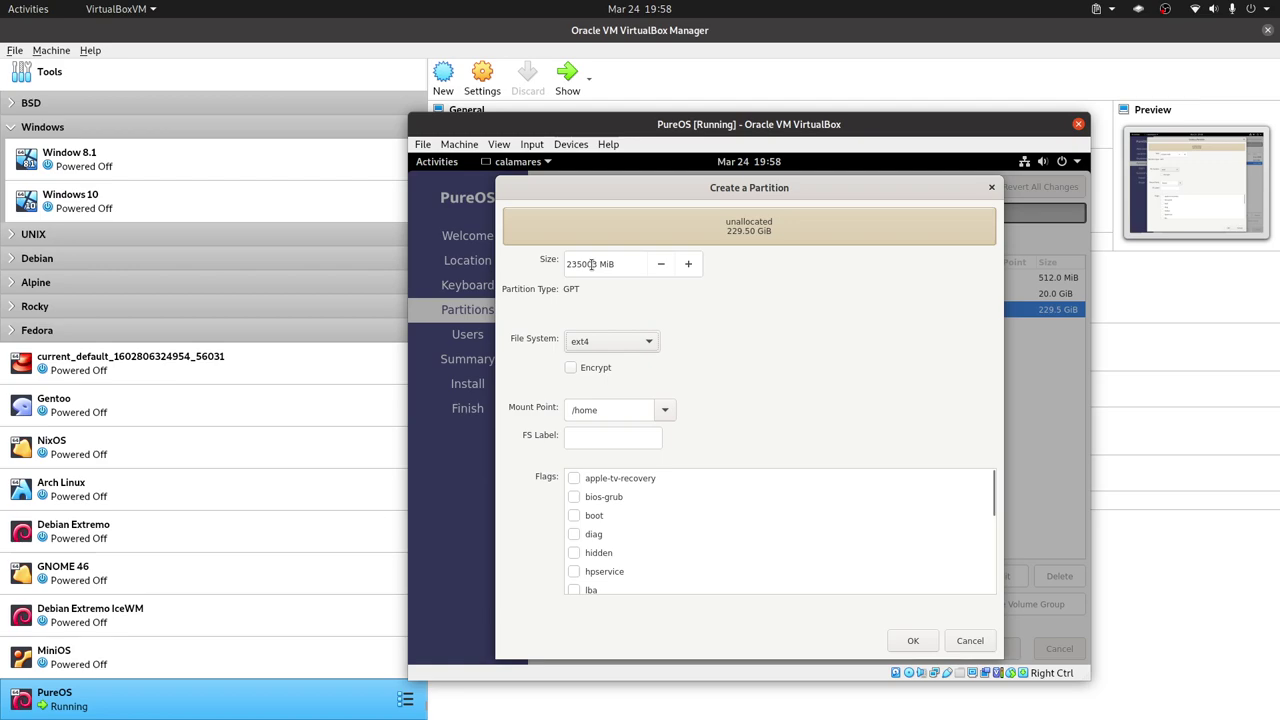
Change the /home partition size to 230912 MiB and create it.
click(573, 264)
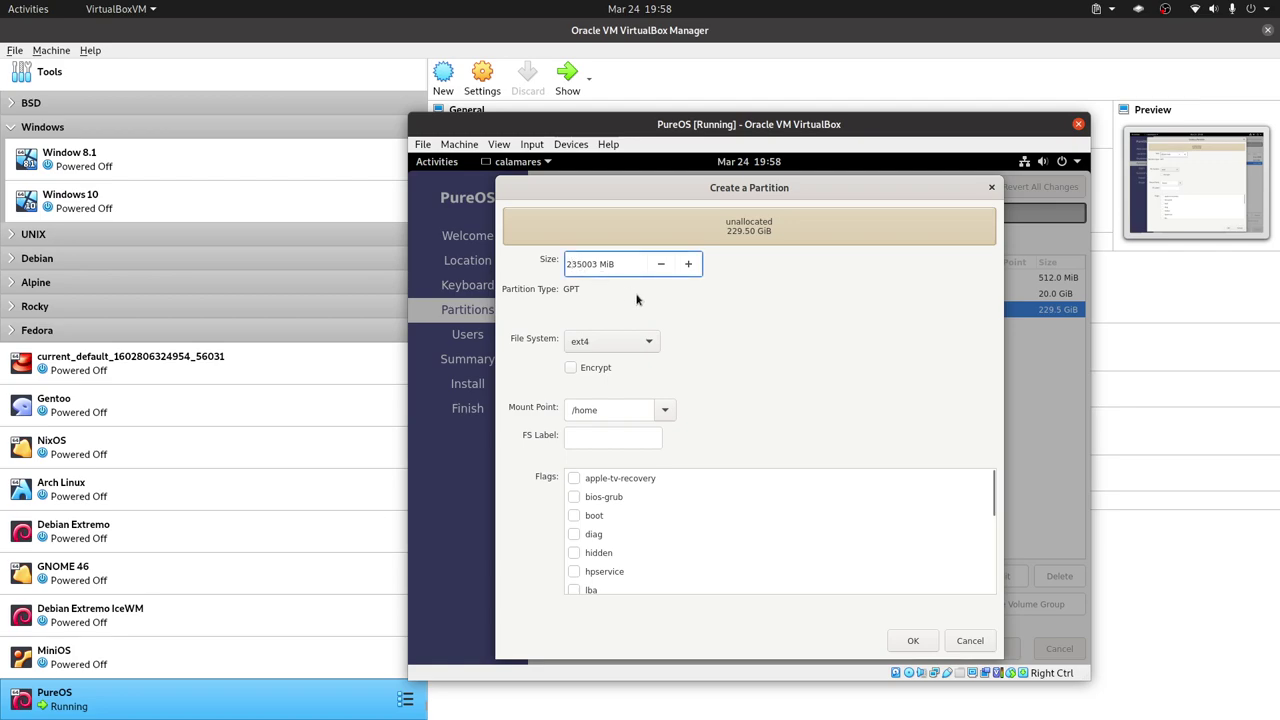
key(BackSpace)
text(0)
key(BackSpace)
key(BackSpace)
key(BackSpace)
text(912)
click(910, 638)
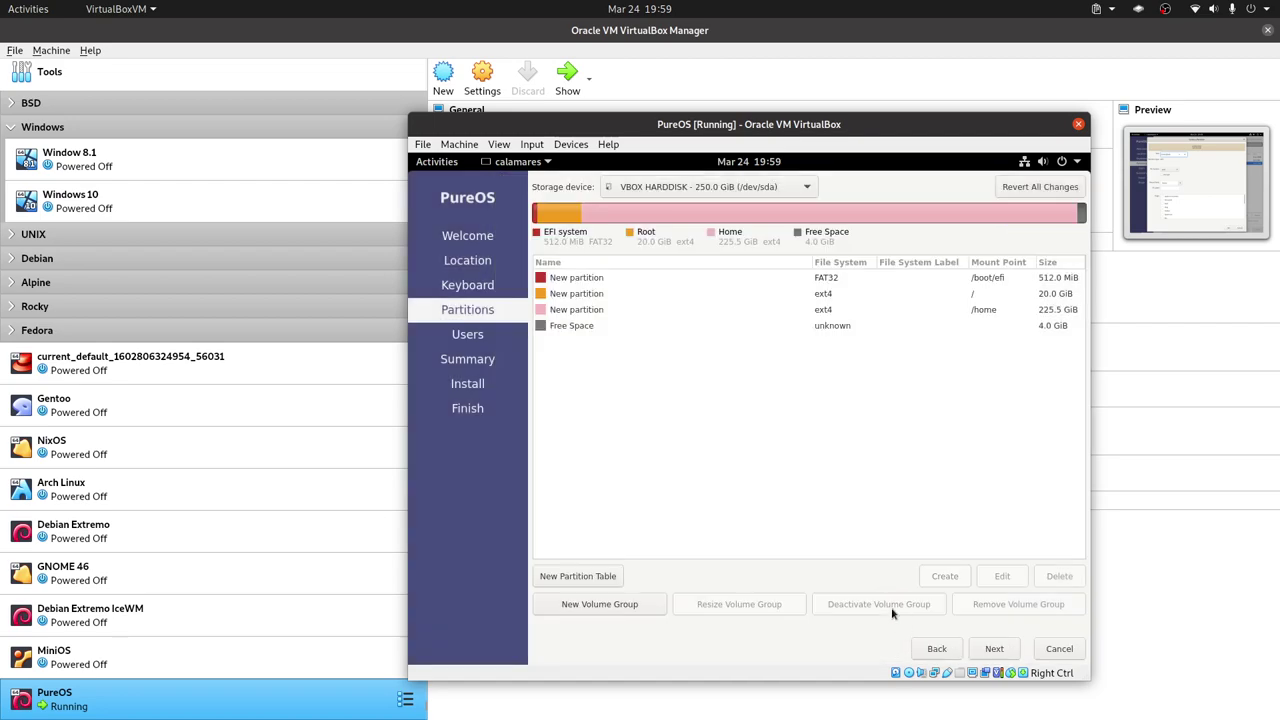
Create a linuxswap partition from the remaining 4.0 GiB of free space.
click(965, 325)
click(945, 576)
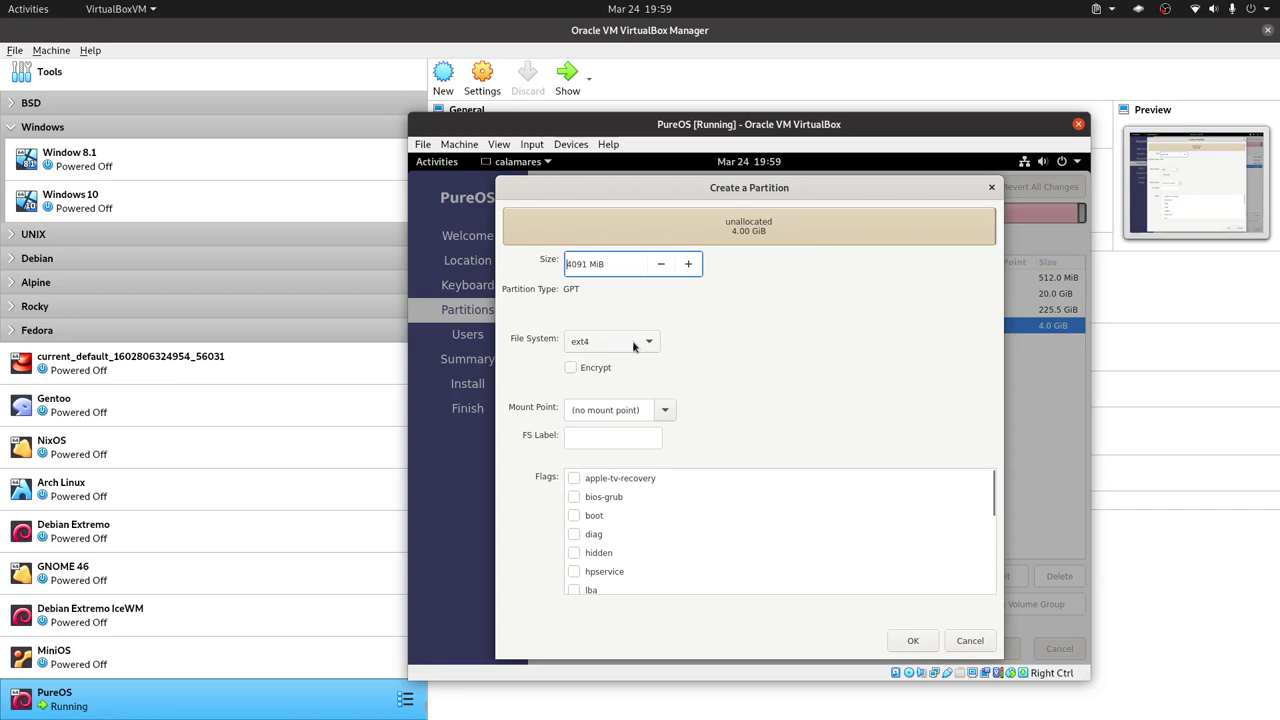
click(664, 409)
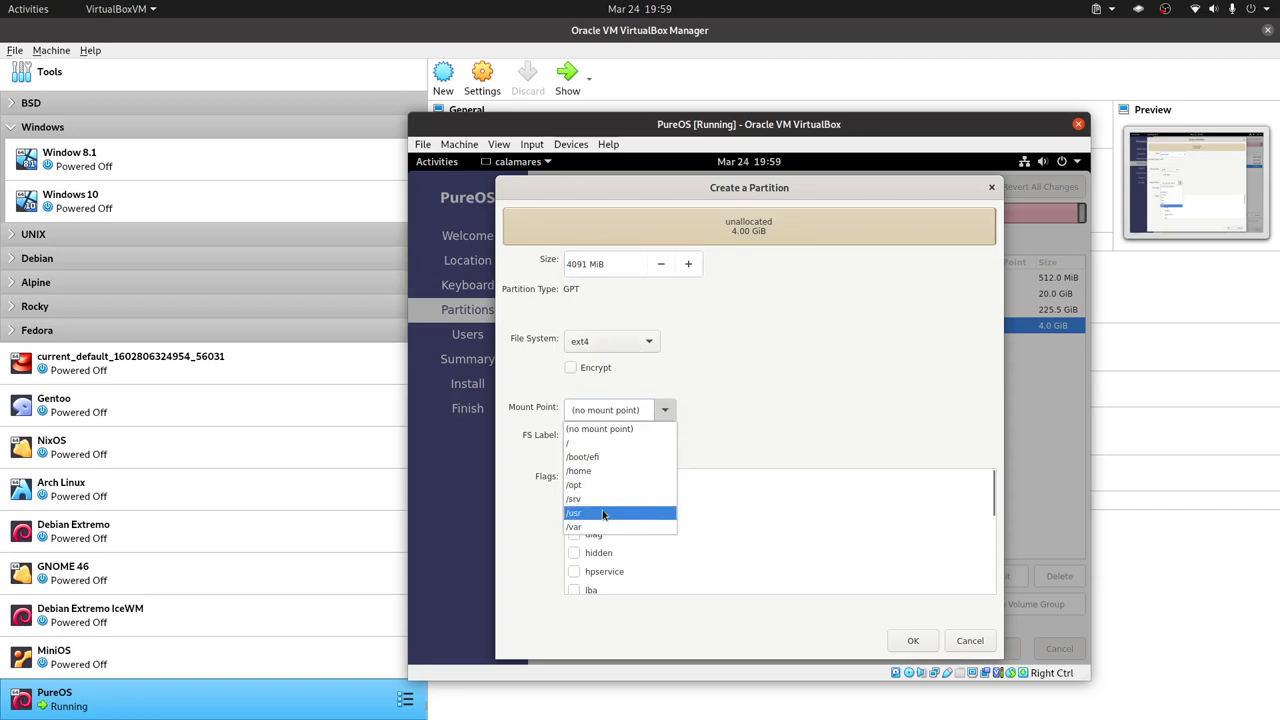
click(620, 429)
click(630, 343)
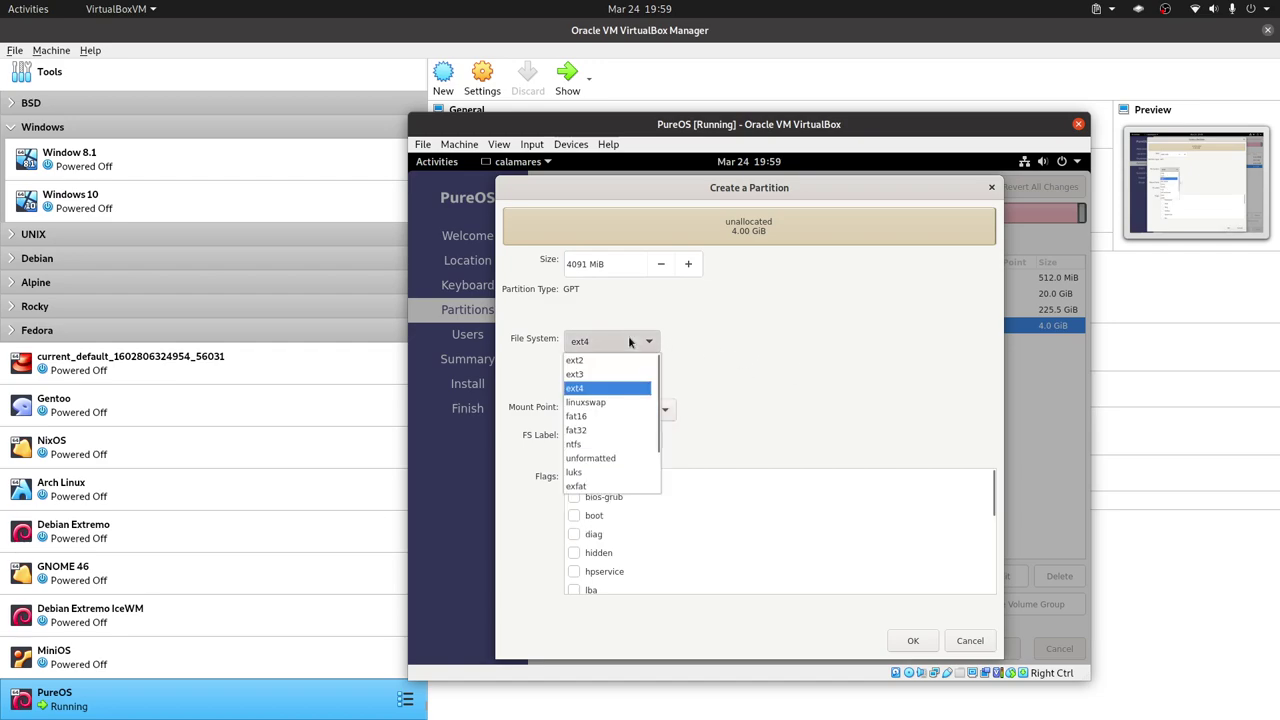
click(603, 403)
click(910, 639)
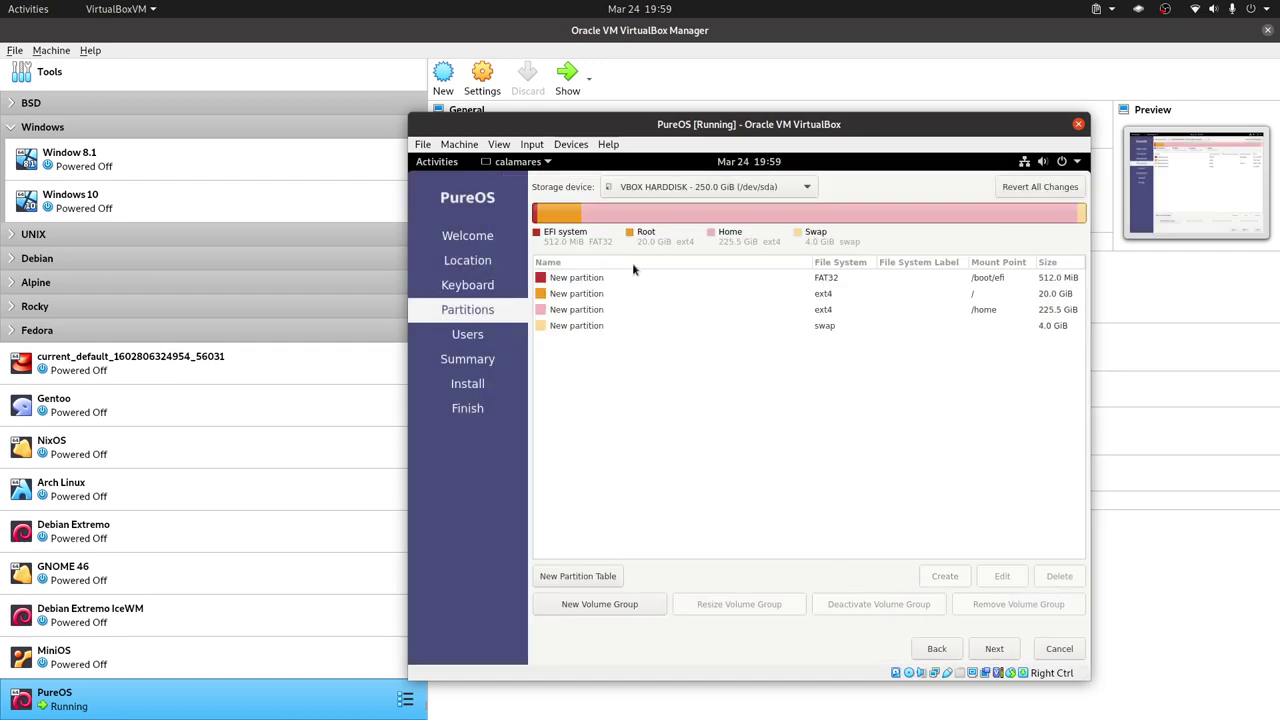
Move past the EFI partition warning to the Users page and enter full name LibreByte.
click(995, 649)
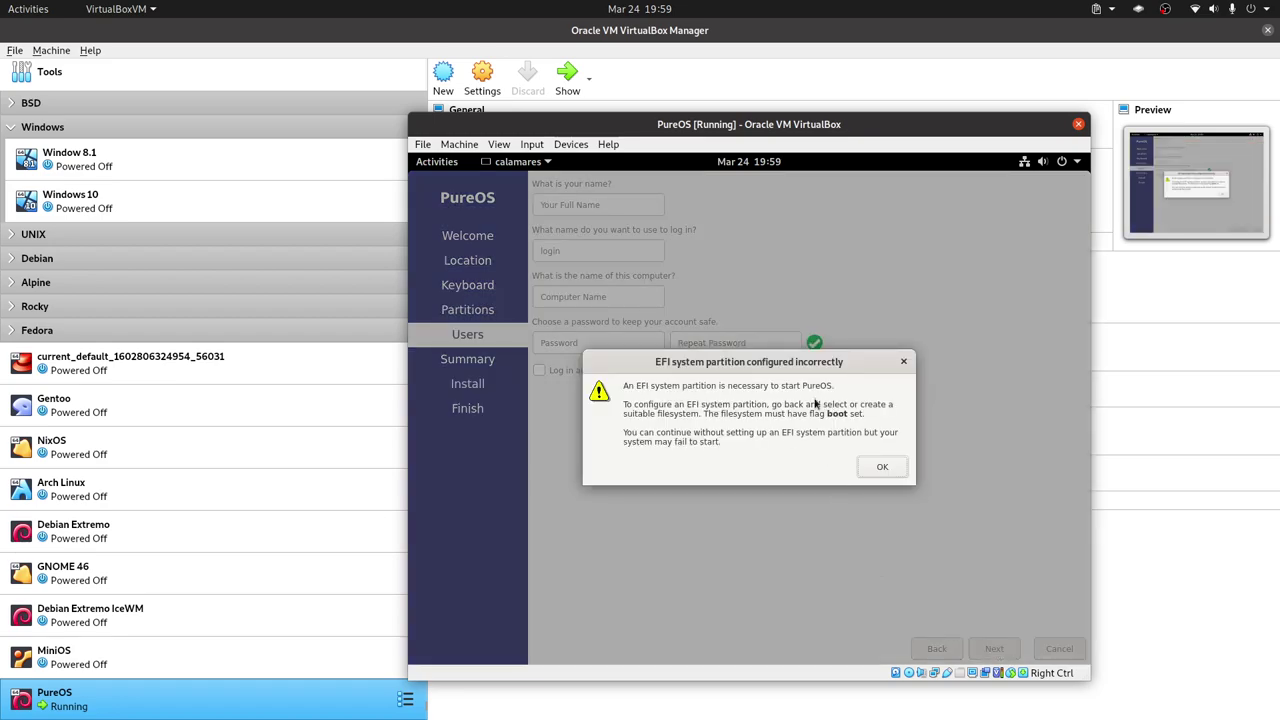
click(883, 469)
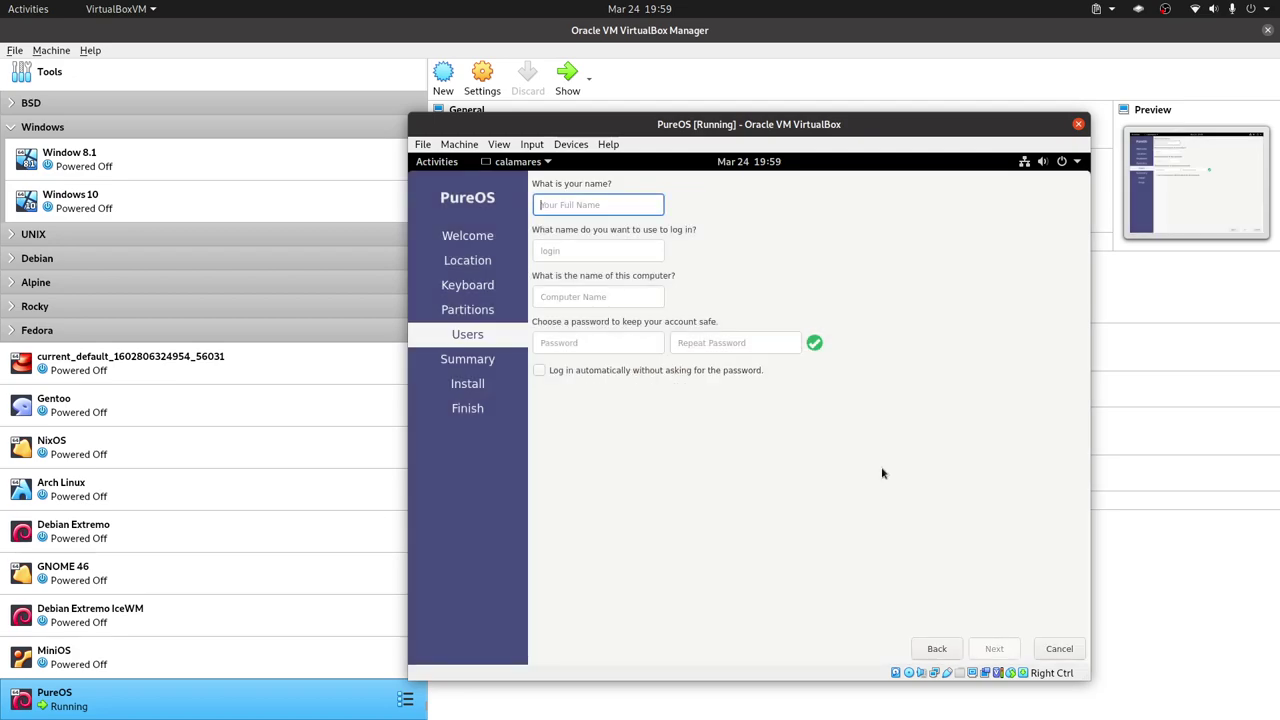
text(L)
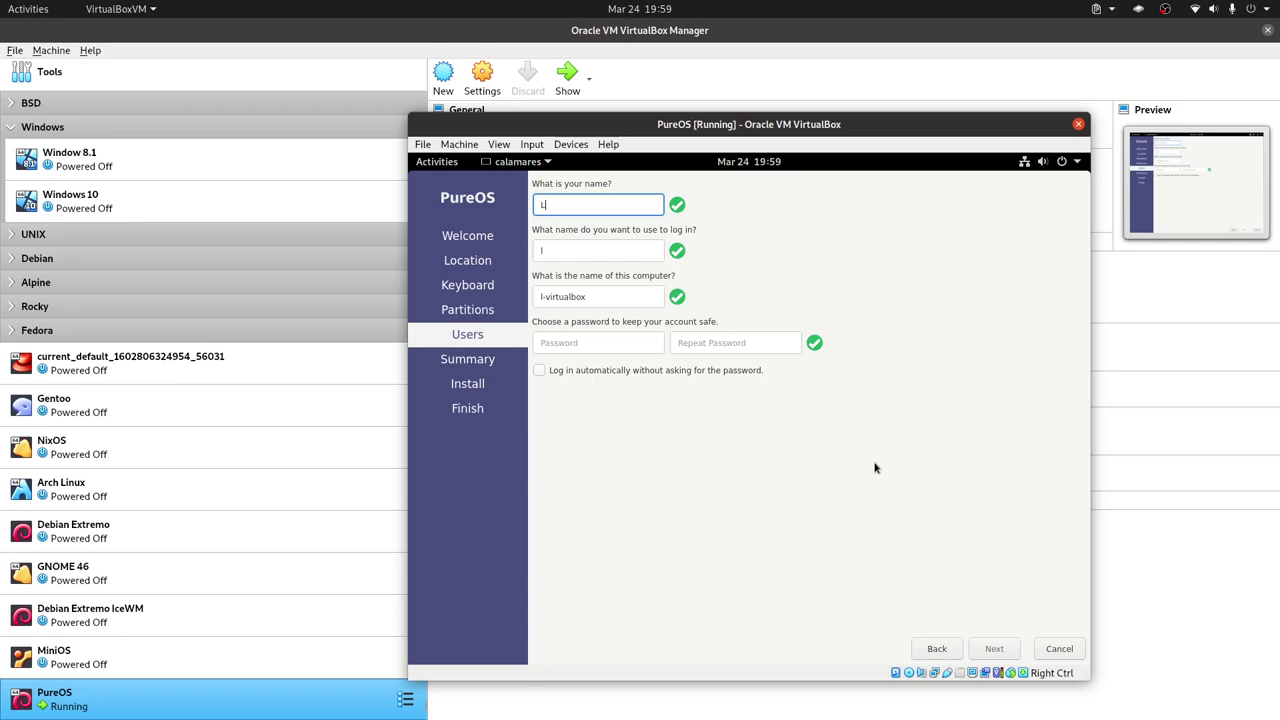
text(ibreByte)
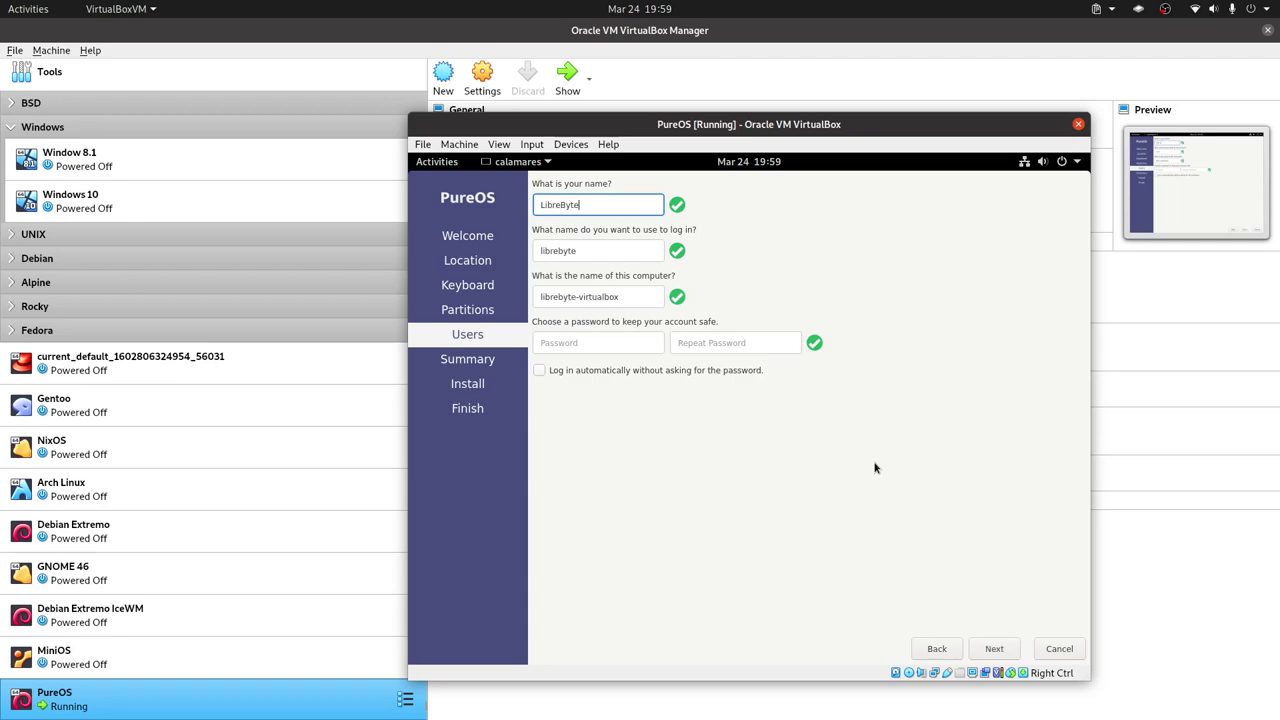
Enter and confirm the account password, then continue to the Summary page.
click(586, 341)
text(123)
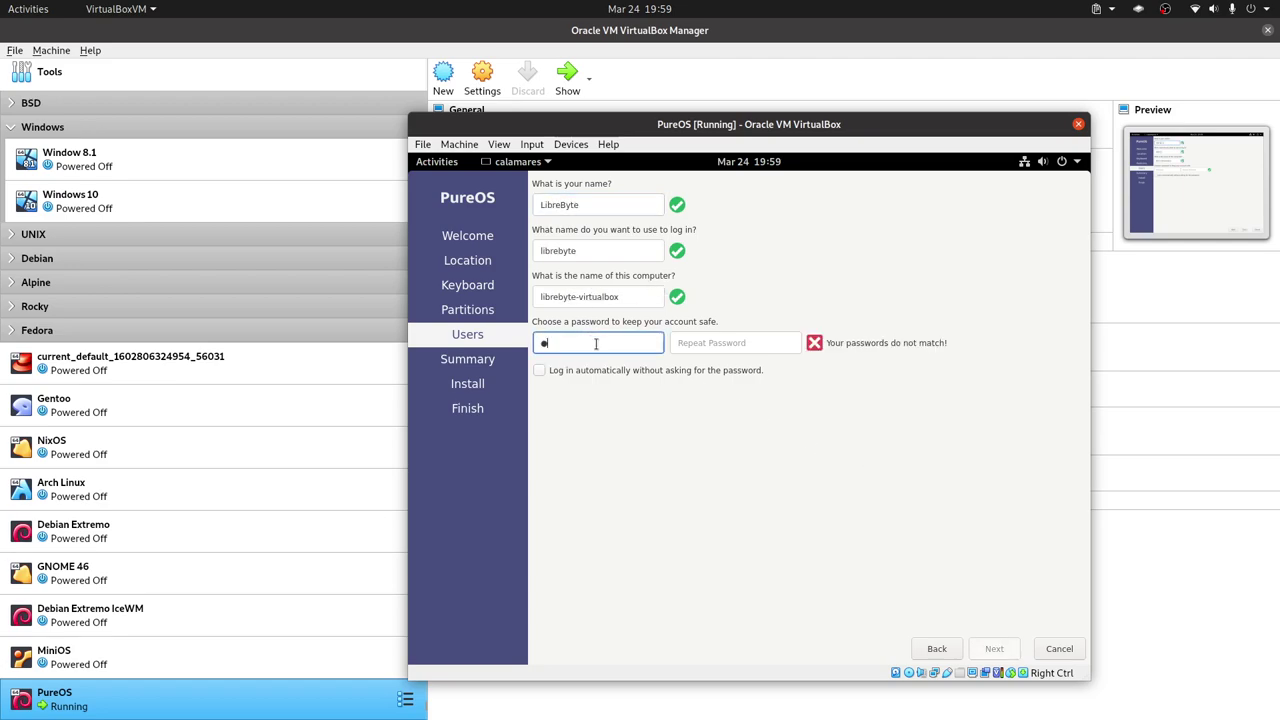
click(714, 343)
text(123)
key(Tab)
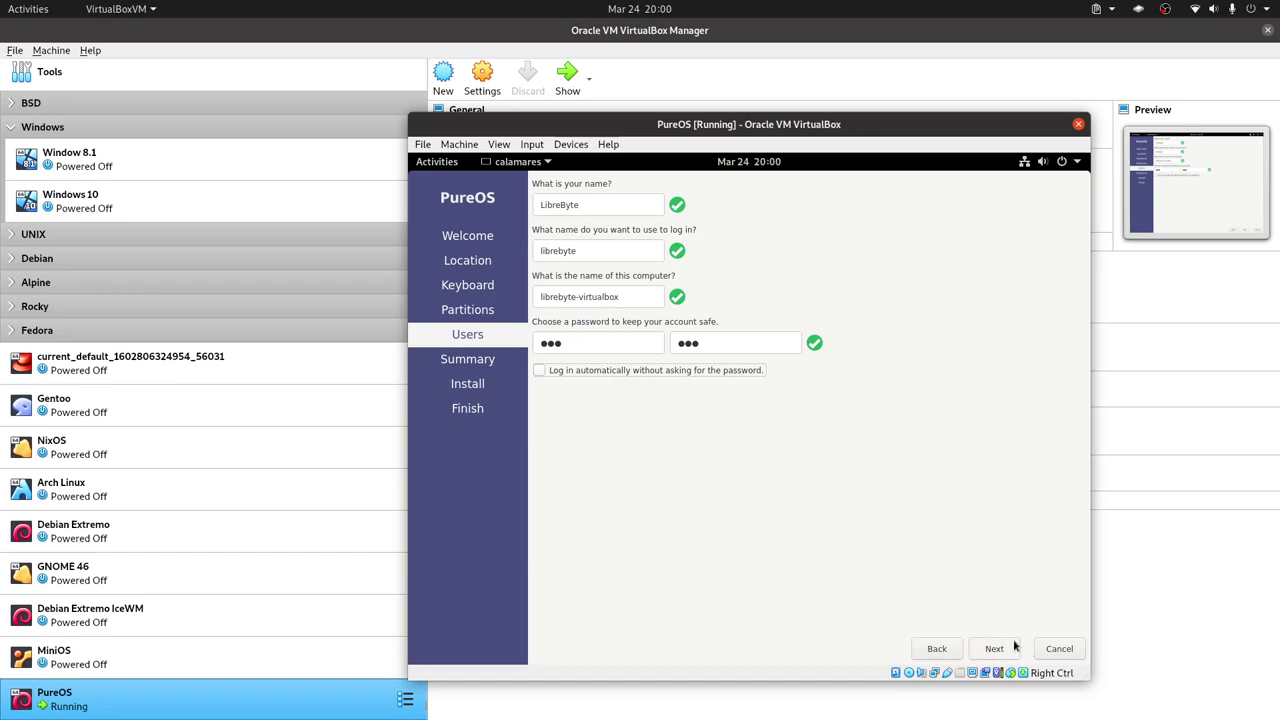
click(993, 651)
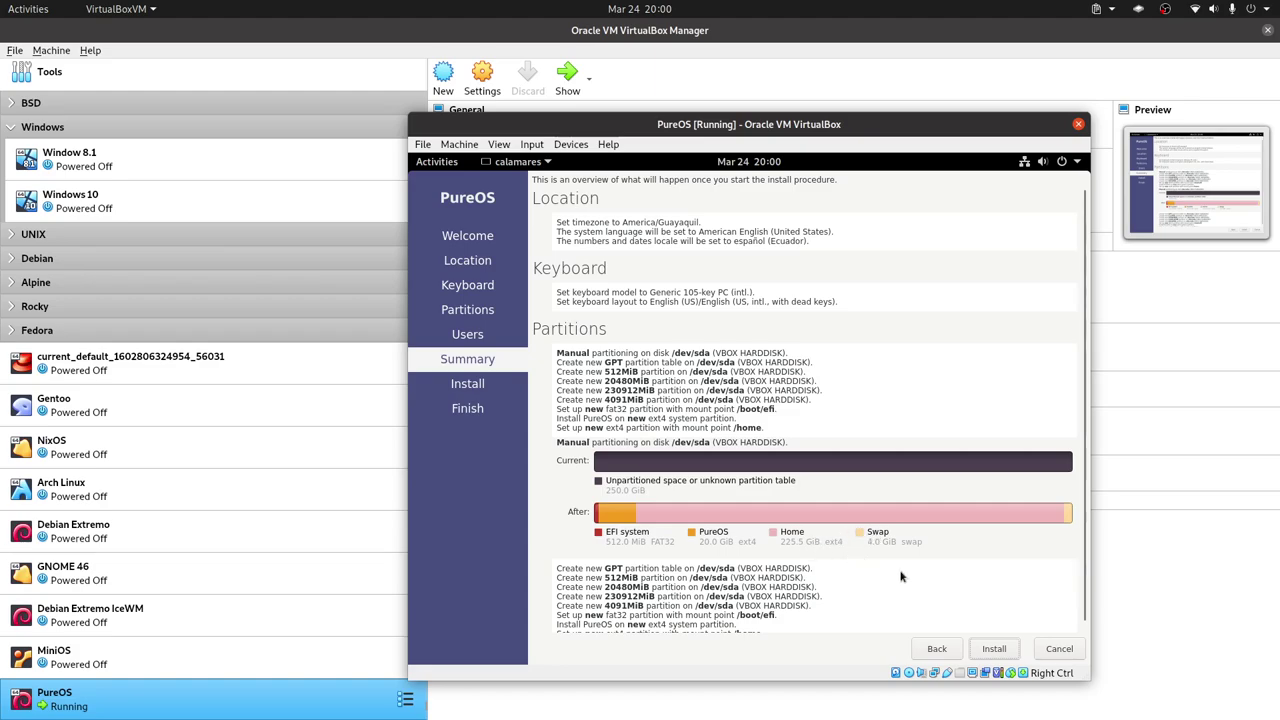
Click Install on the Summary page to bring up the installation confirmation prompt.
click(994, 648)
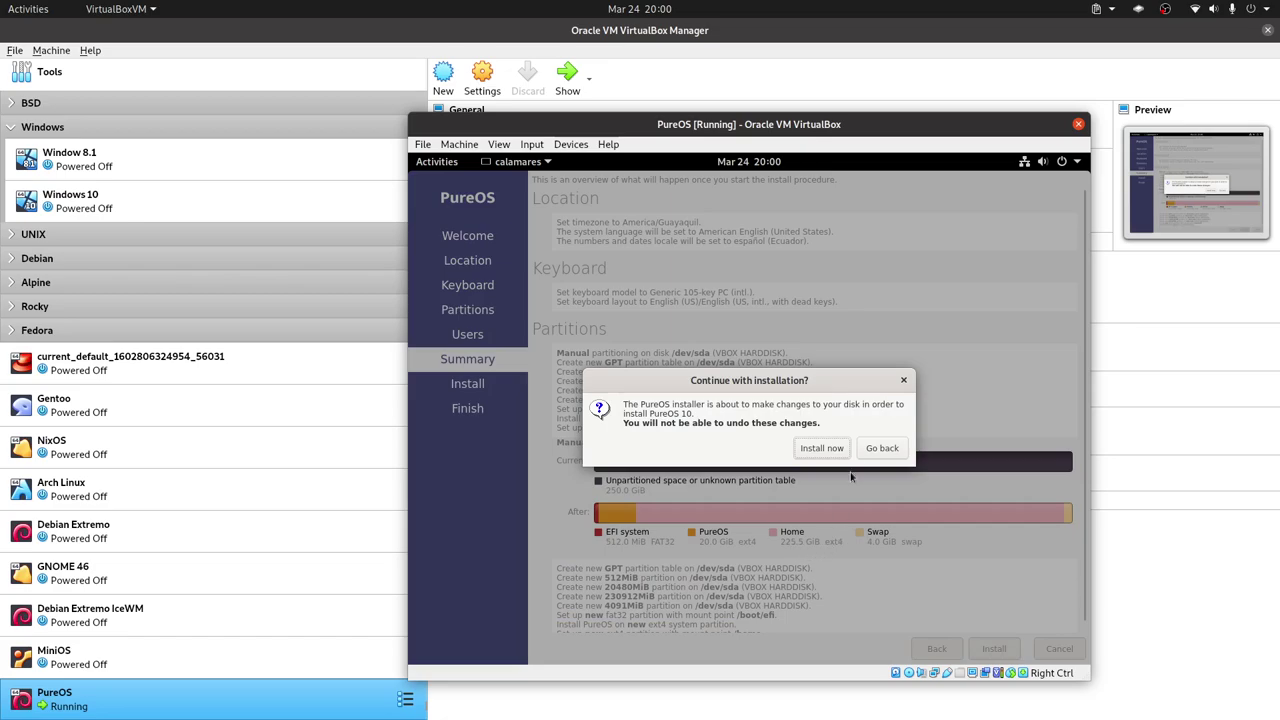
Confirm the disk changes to install PureOS 10.0, then choose Restart now when finished.
click(822, 449)
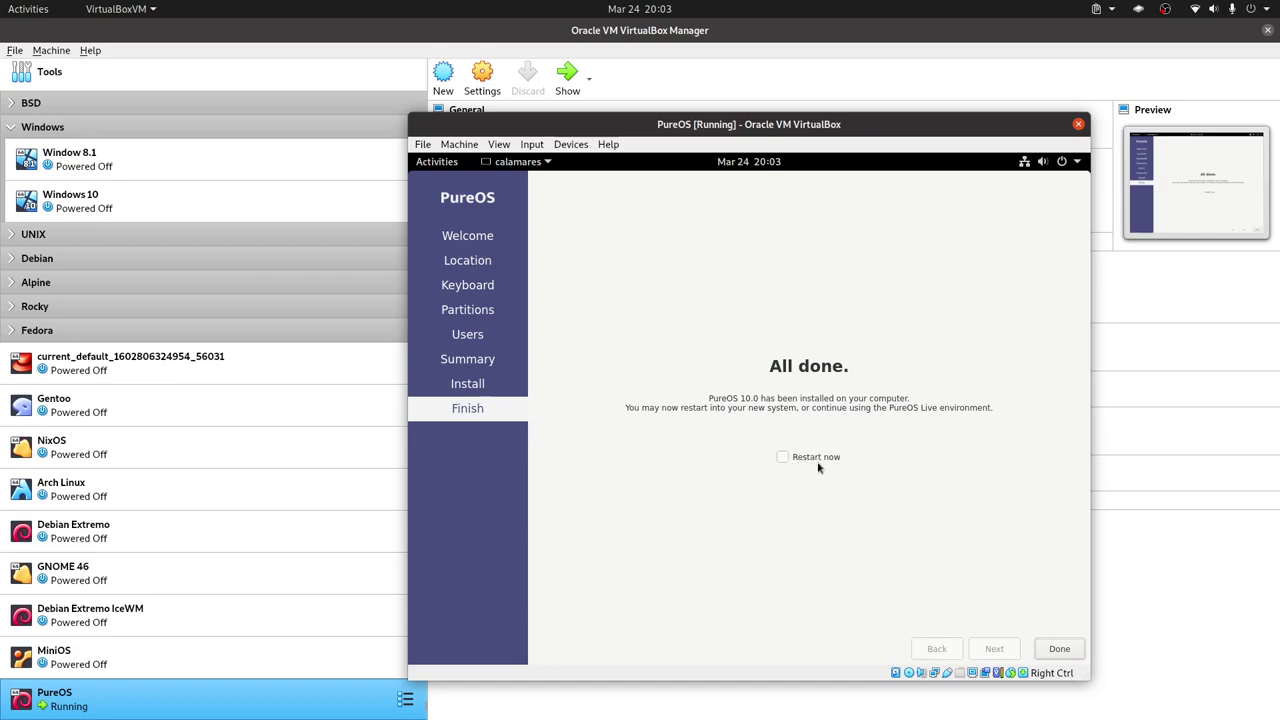
click(783, 457)
Finish the installer with Done and power off the PureOS VM via File > Close.
click(1055, 652)
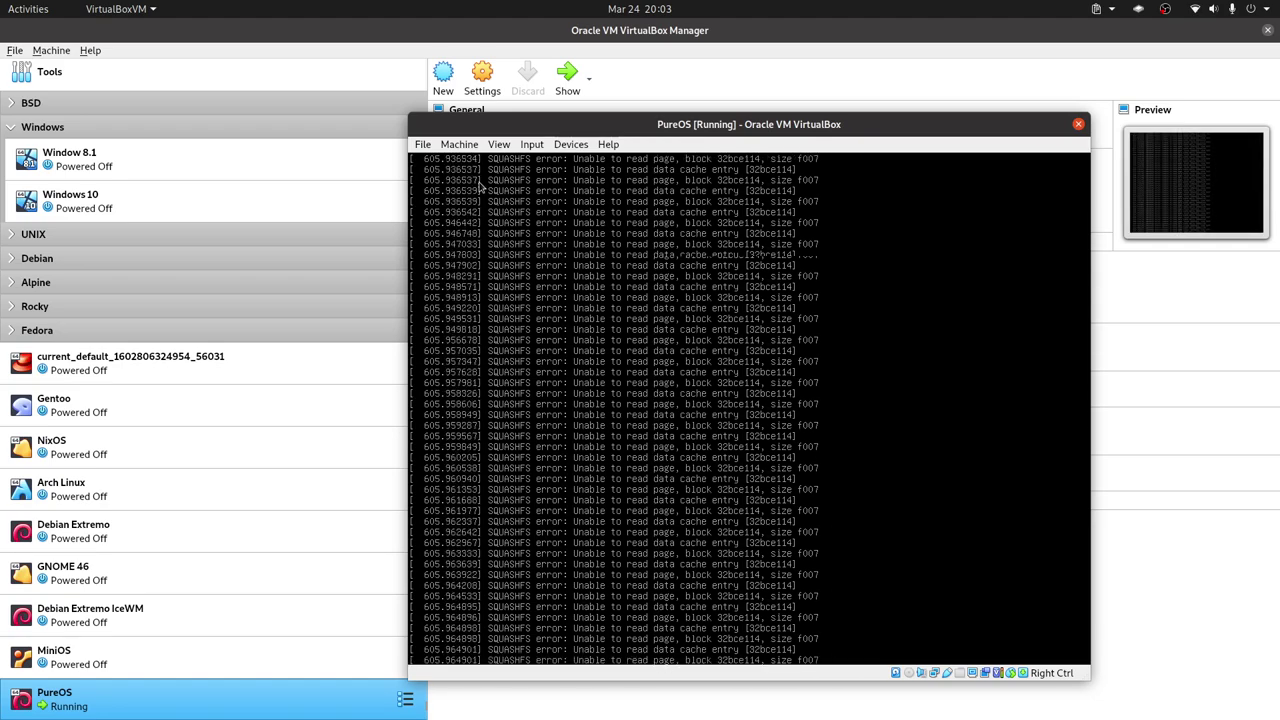
click(423, 145)
click(442, 218)
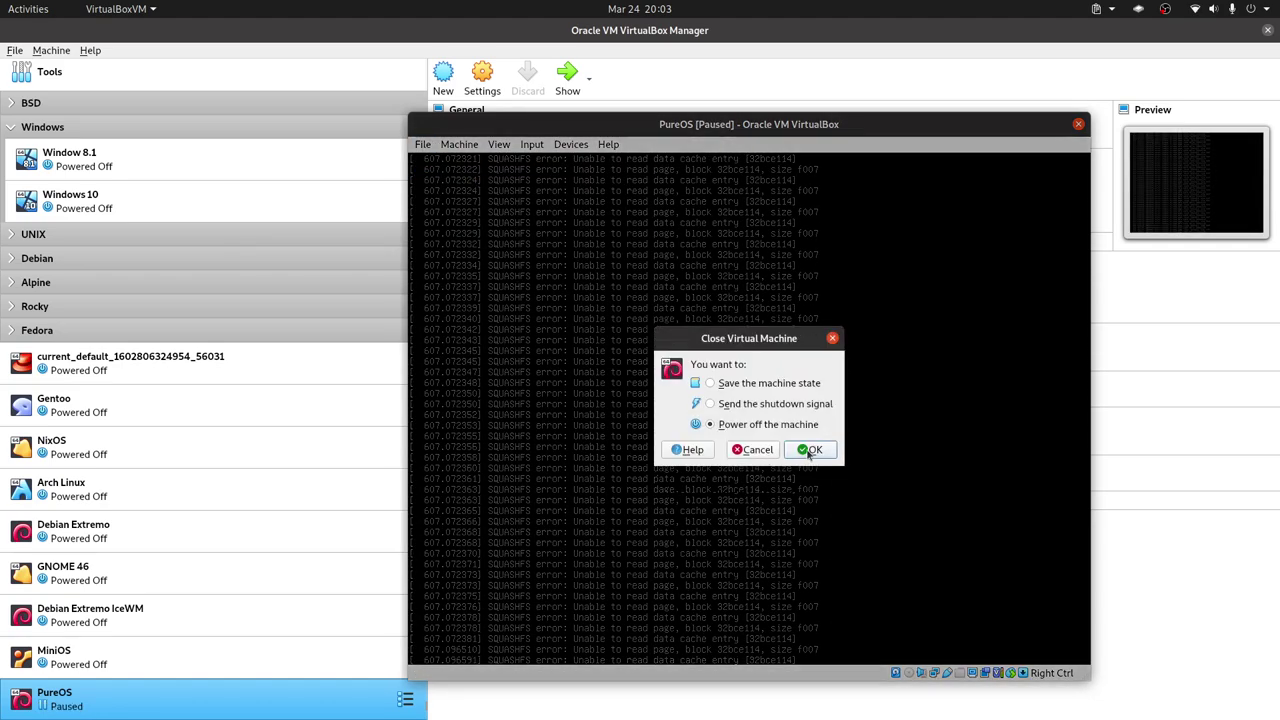
click(813, 451)
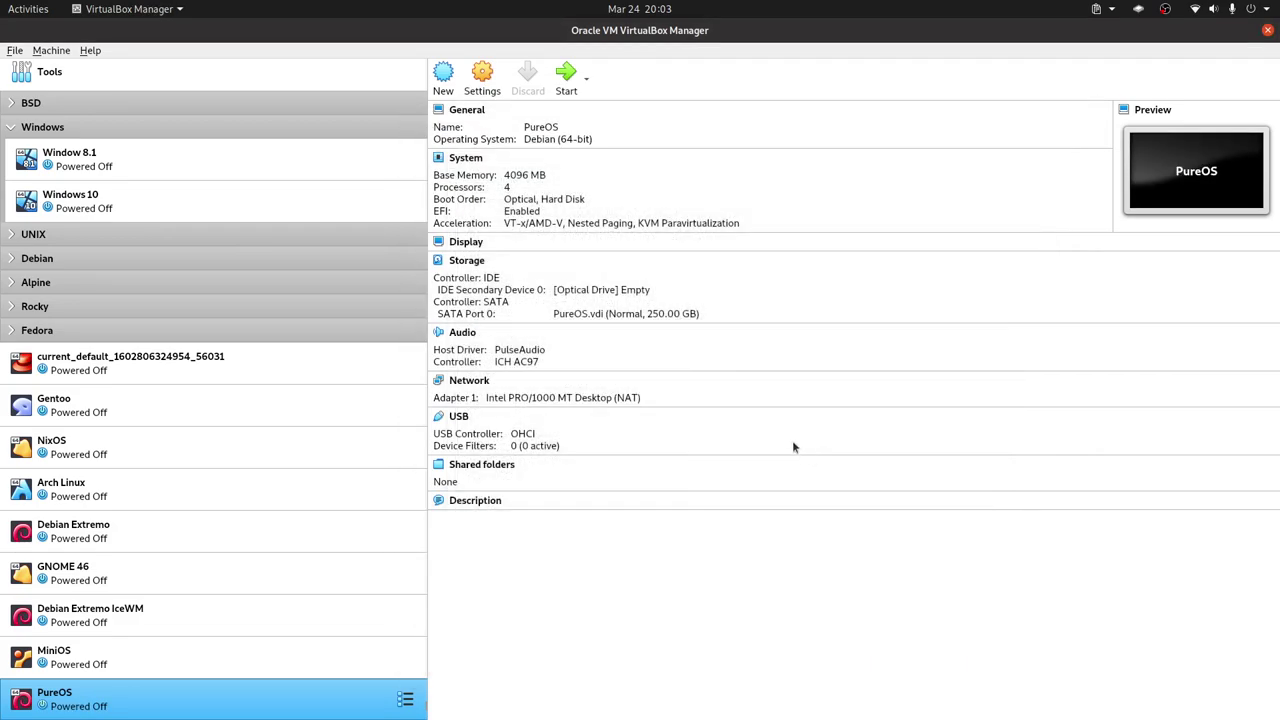
Uncheck Optical in the PureOS machine's System boot order, review Display and Storage, and save.
right_click(346, 698)
click(462, 396)
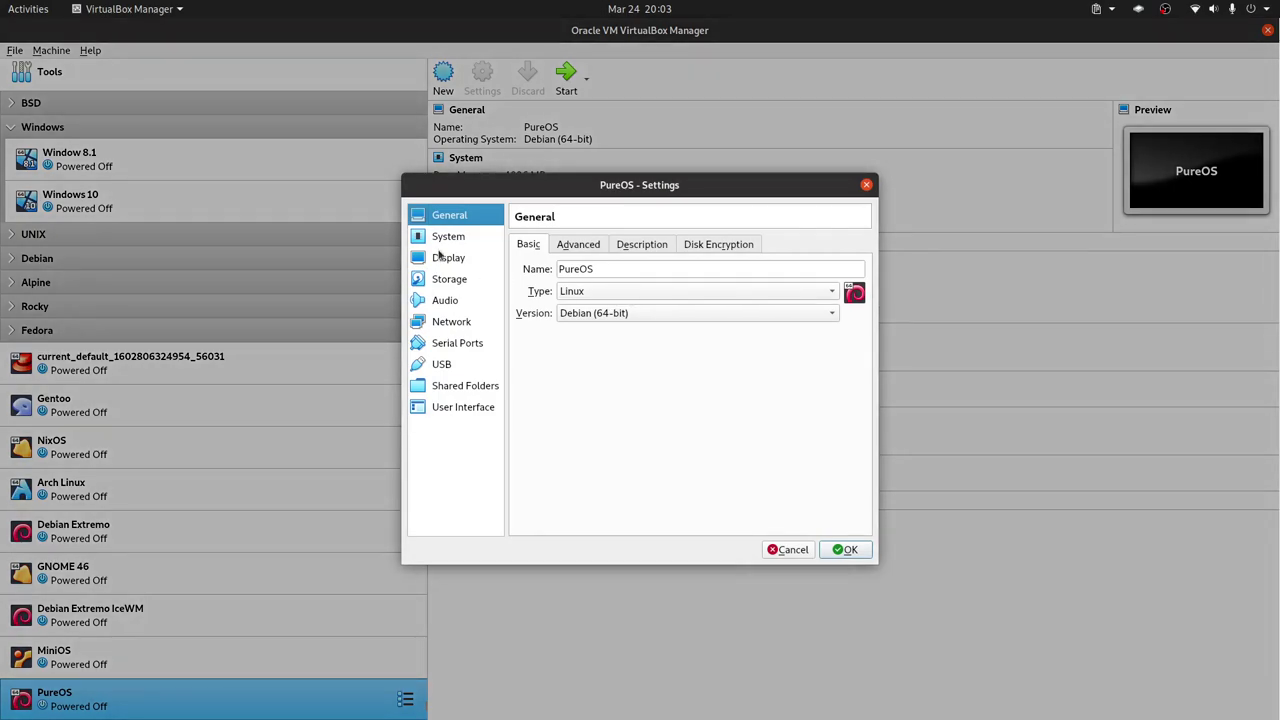
click(446, 238)
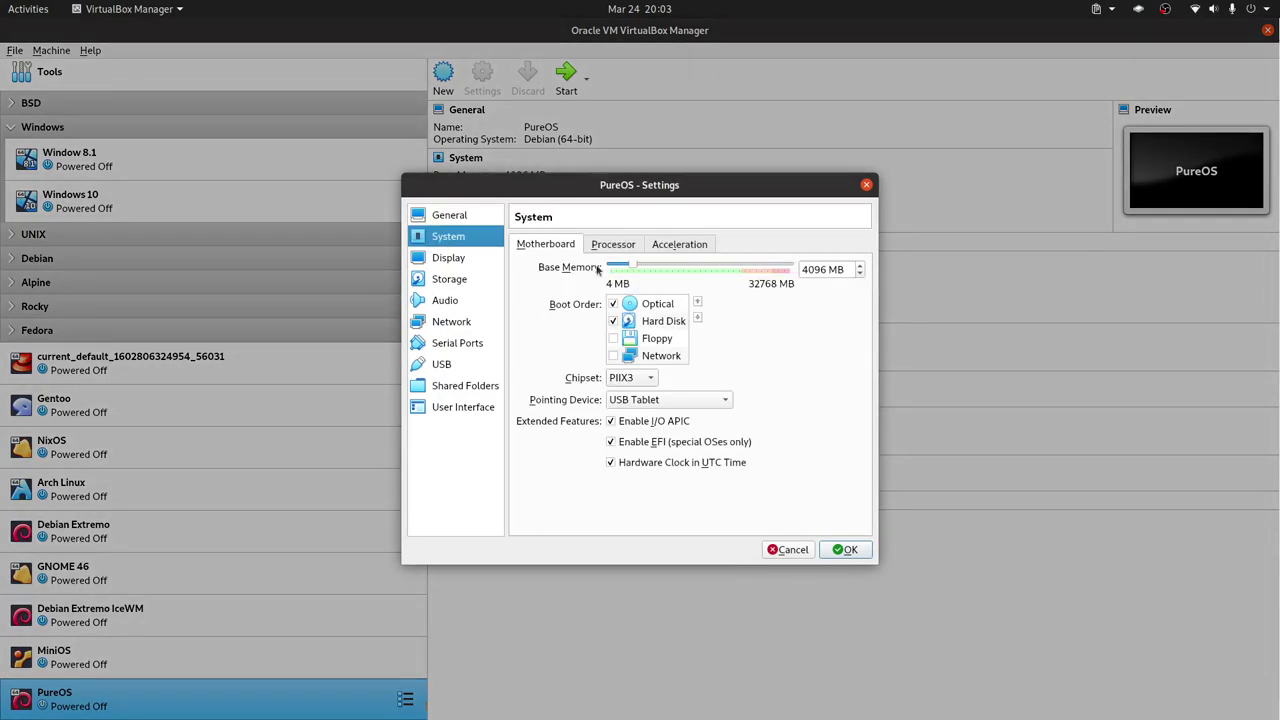
click(613, 303)
click(446, 260)
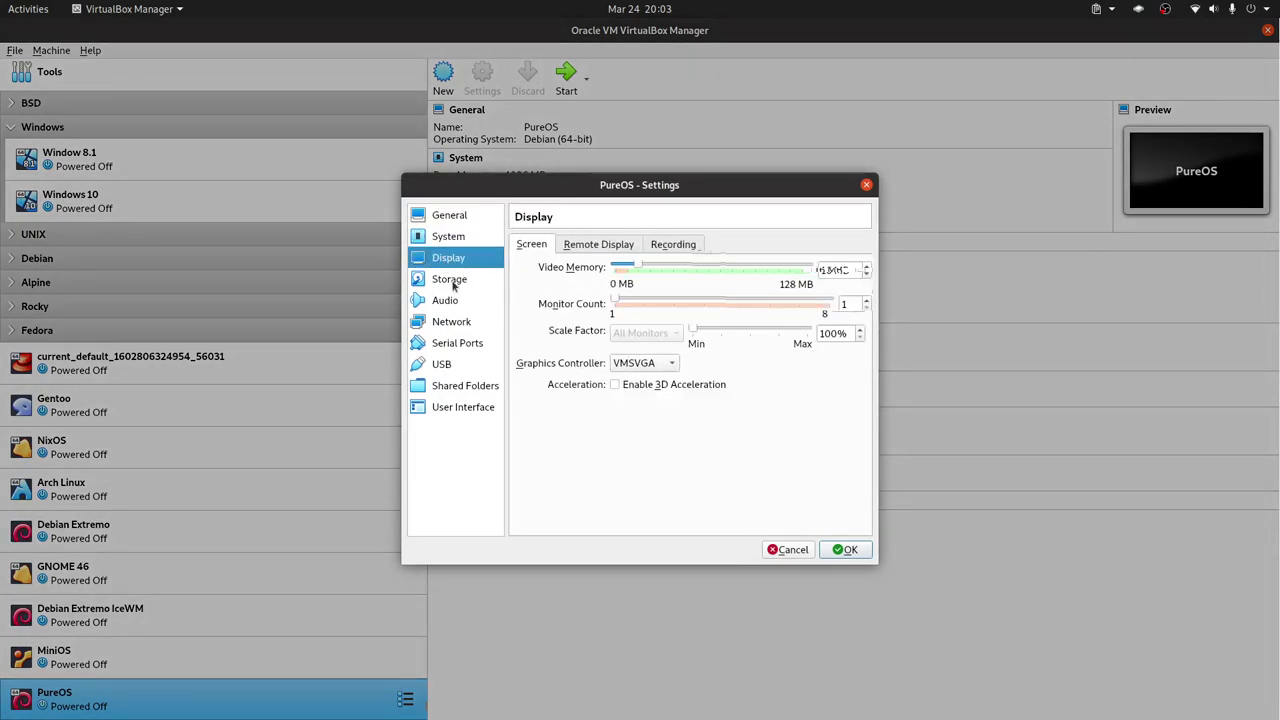
click(454, 281)
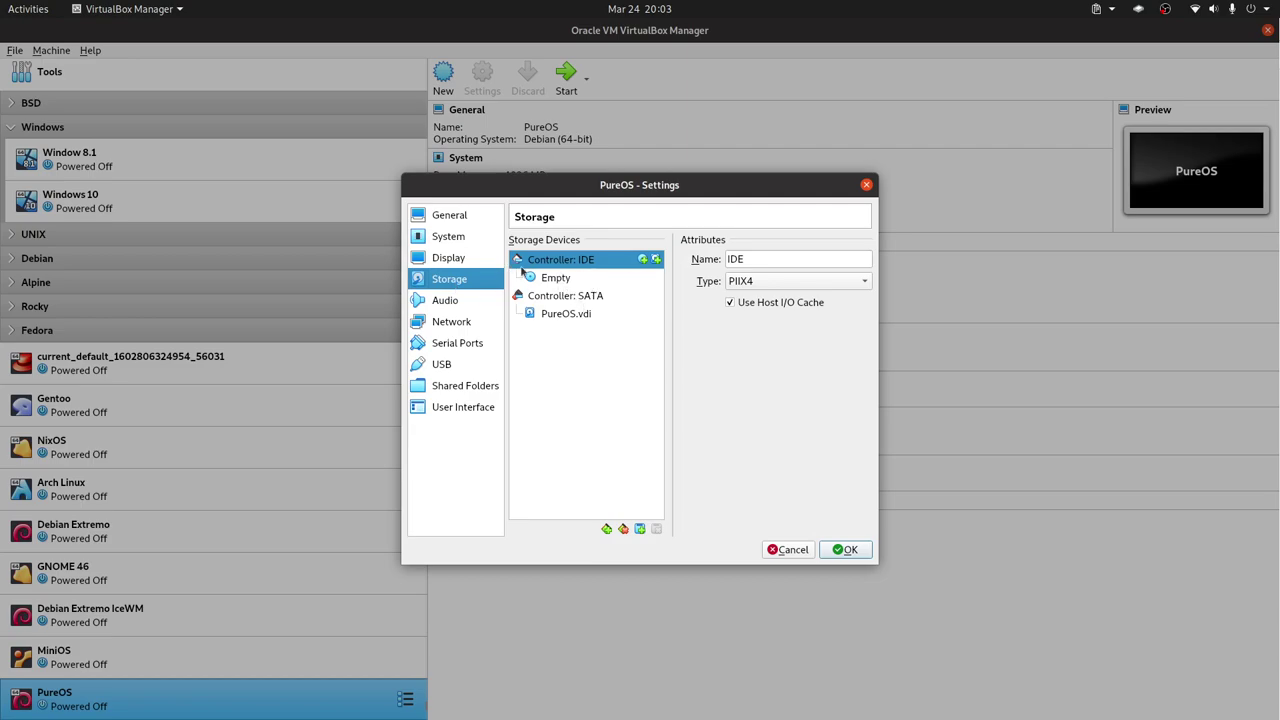
click(850, 553)
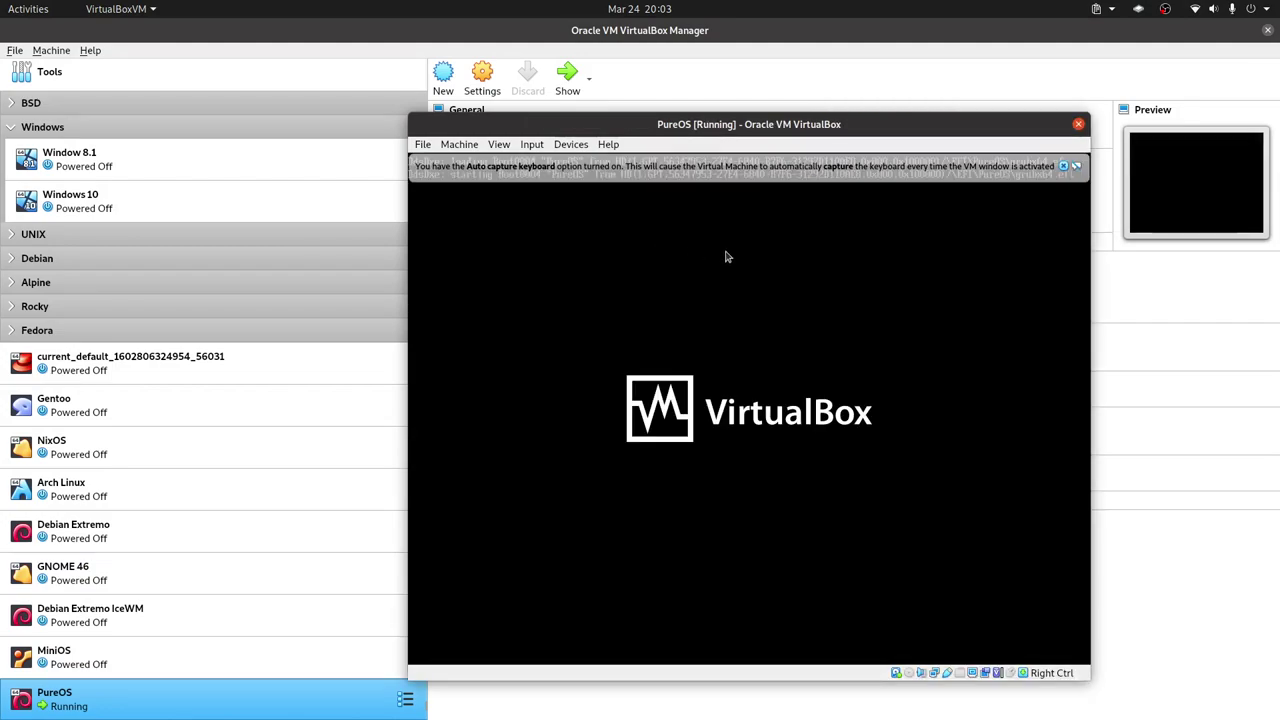
Start the PureOS VM, allow mouse capture, and log in as LibreByte with the account password.
click(873, 237)
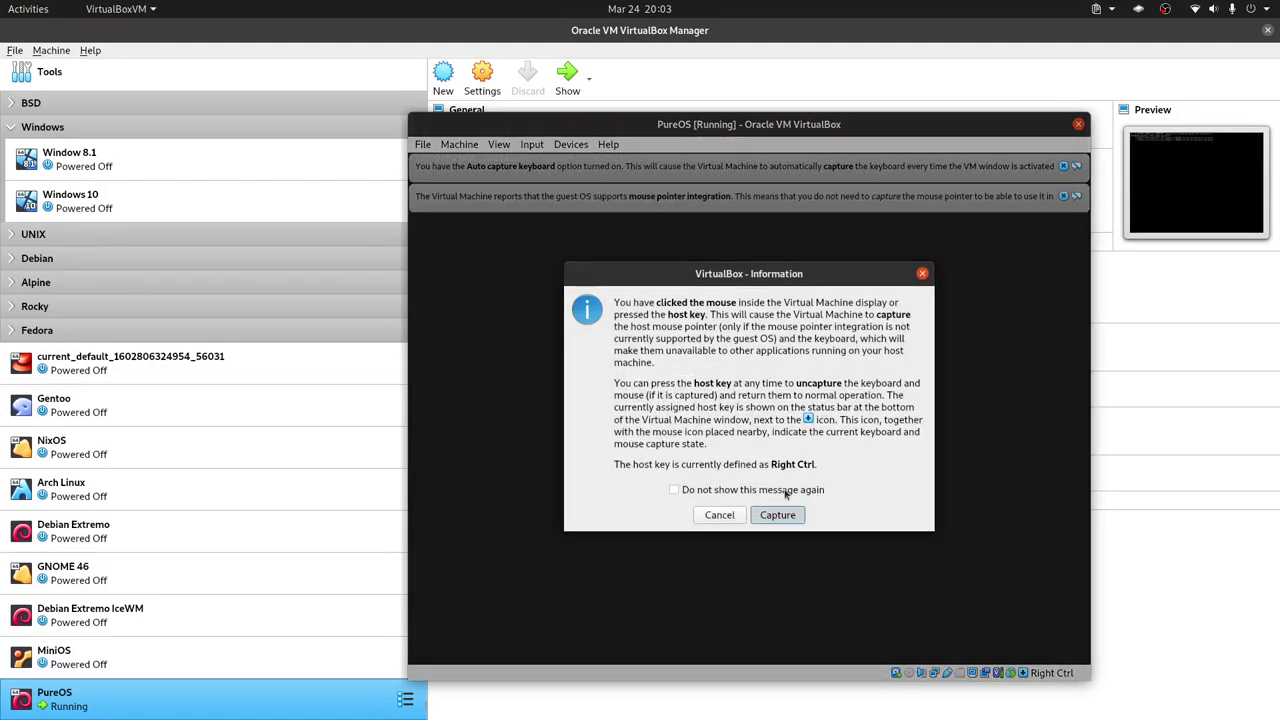
click(786, 518)
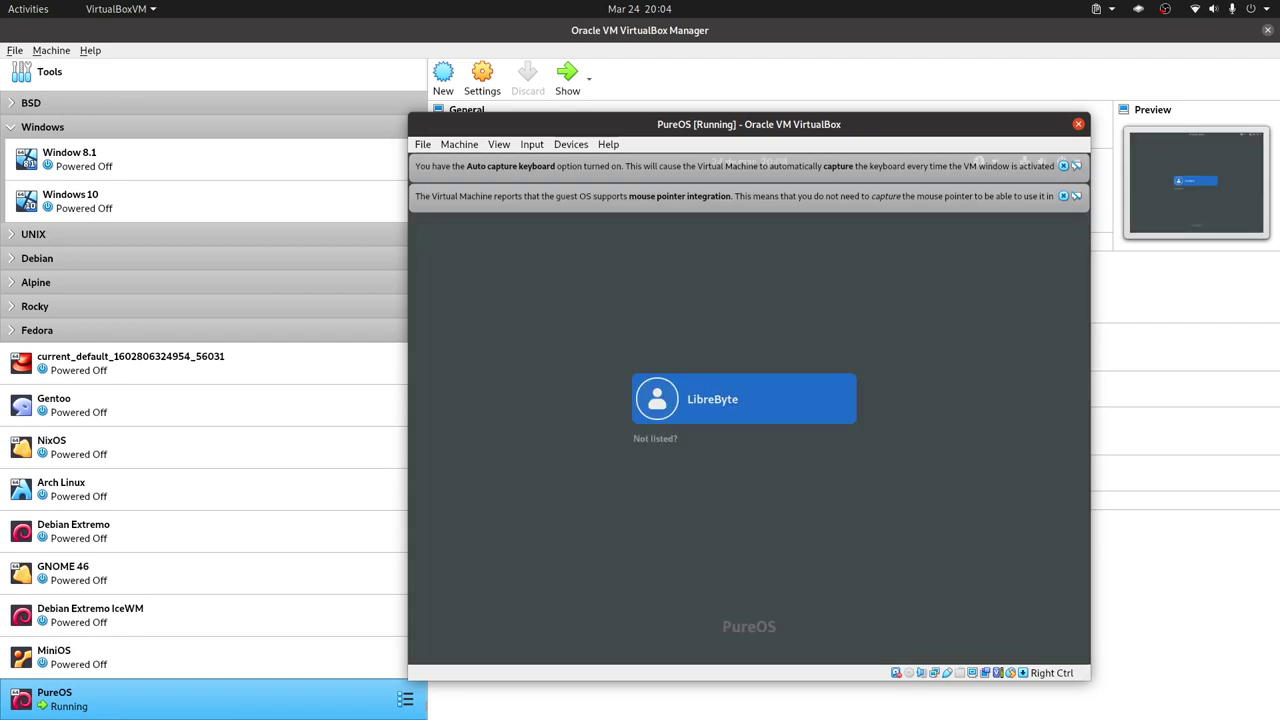
key(Return)
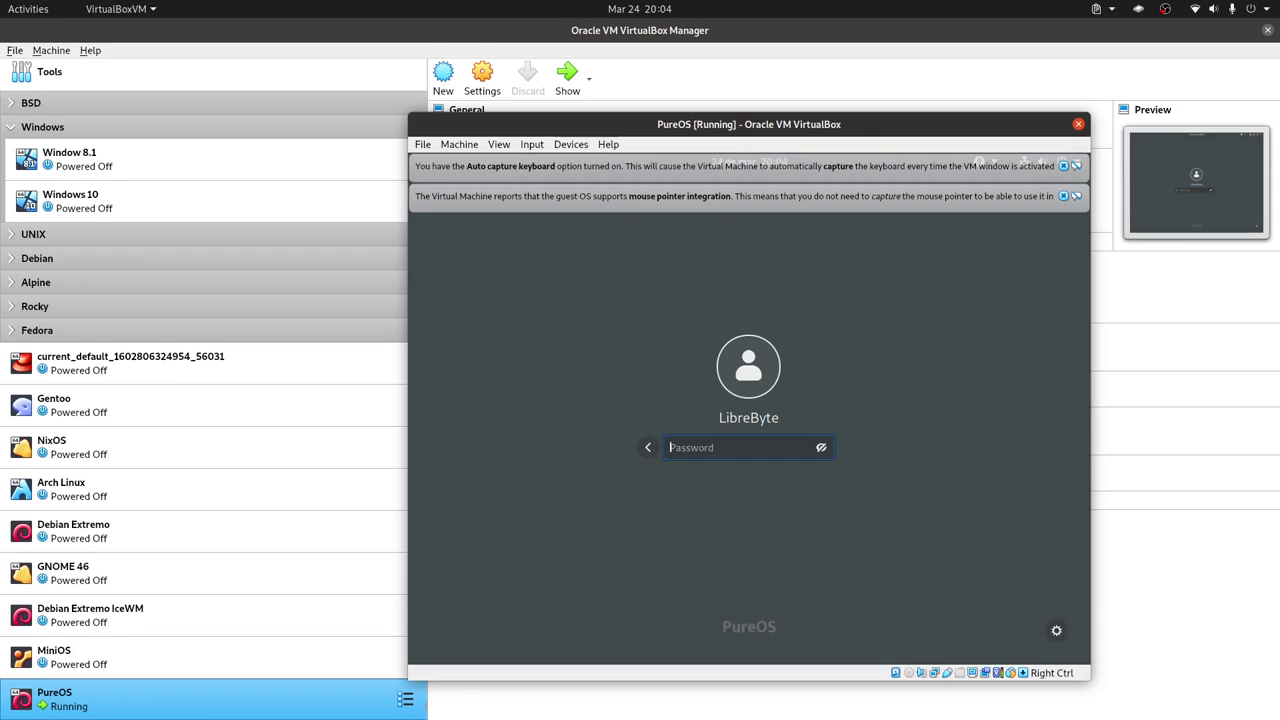
text(1234)
key(Return)
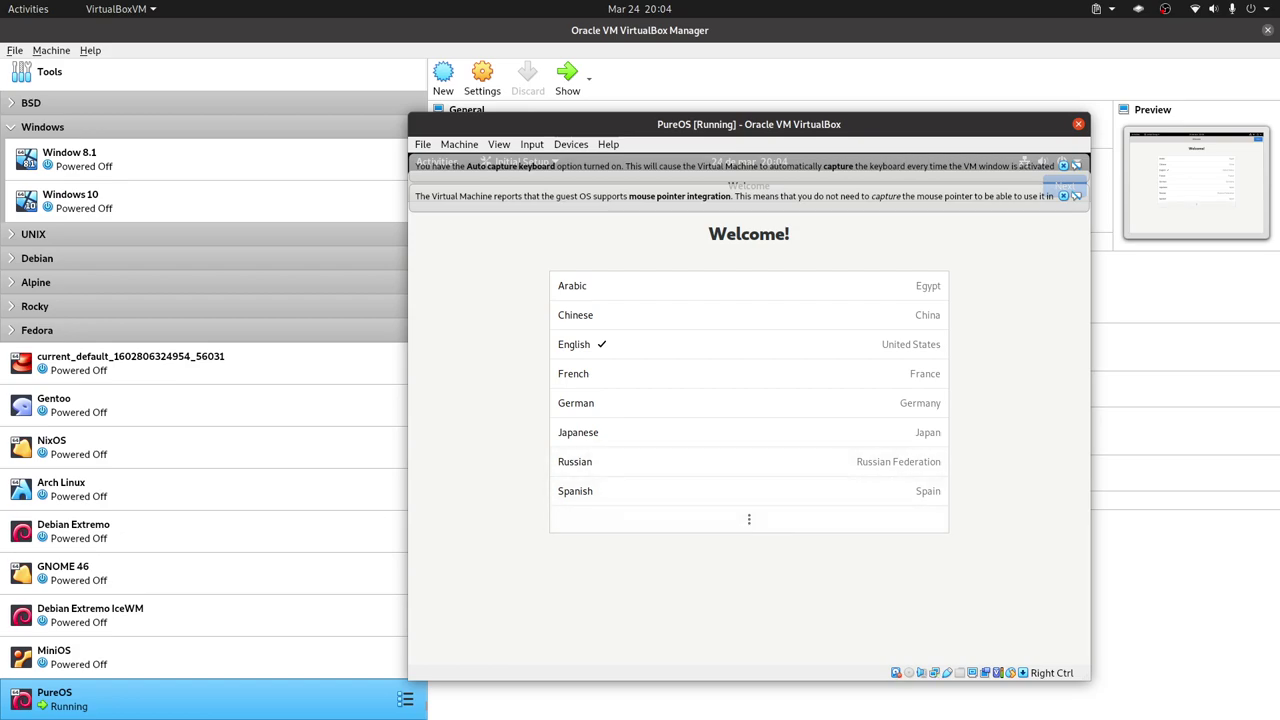
Focus the PureOS guest screen and dismiss VirtualBox's mouse and keyboard capture notices.
click(745, 580)
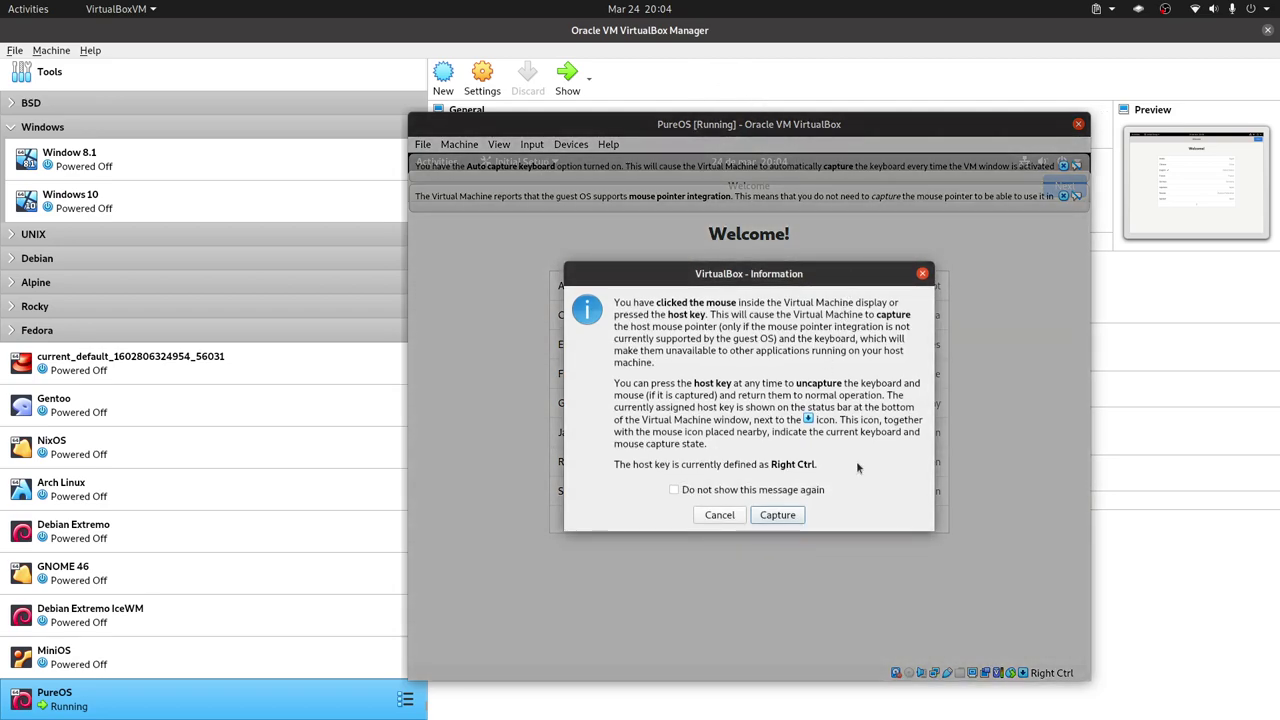
click(922, 273)
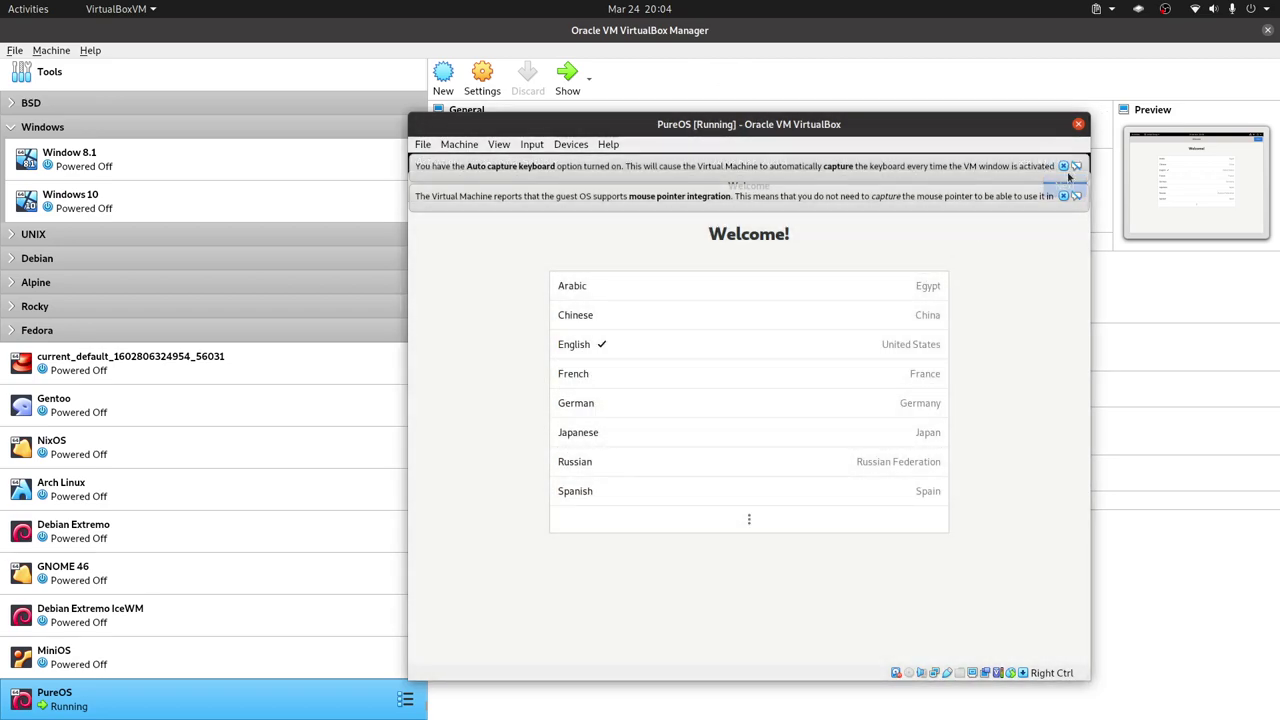
click(1063, 166)
click(1063, 166)
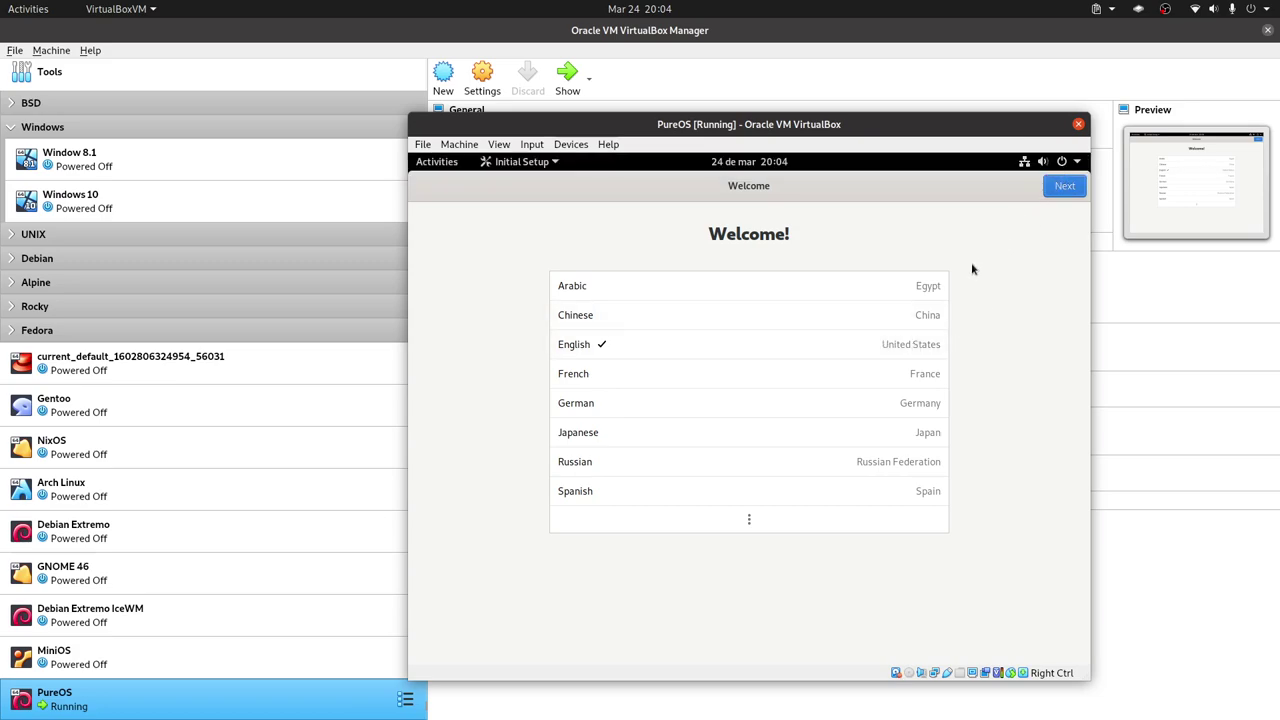
Finish Initial Setup with English, default typing, location off, and online accounts skipped.
click(1061, 196)
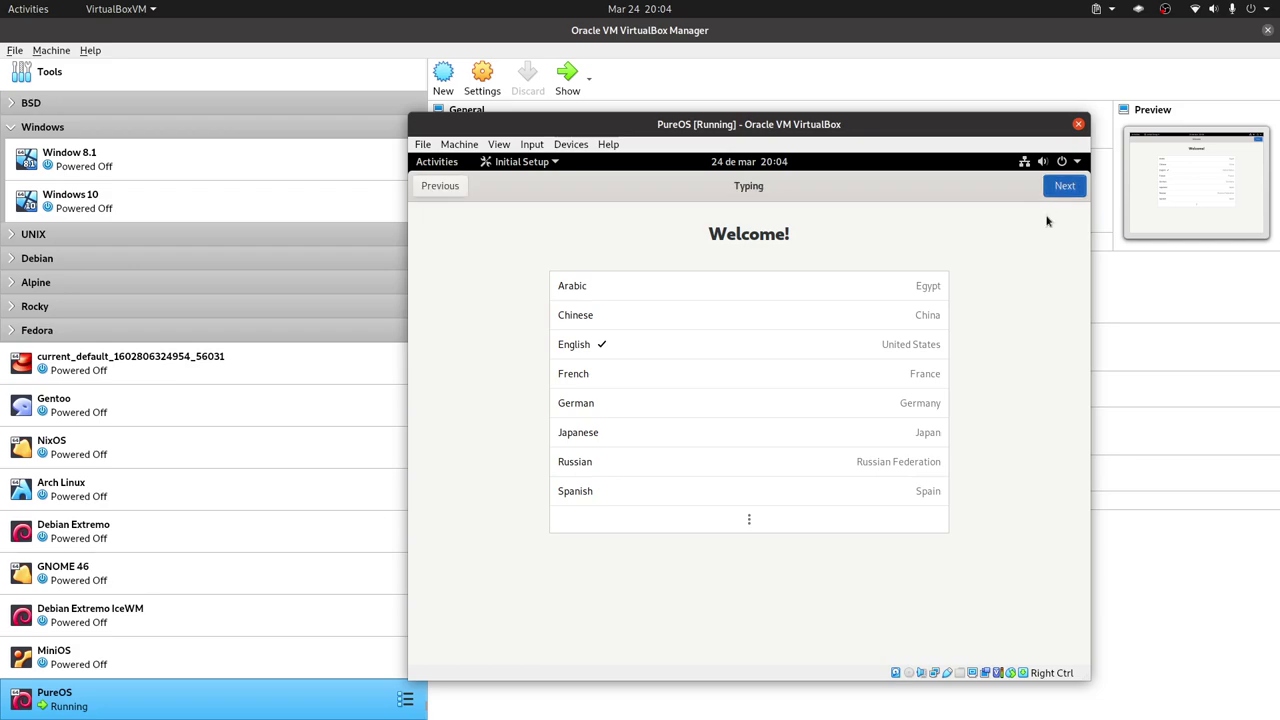
click(1064, 186)
click(1064, 186)
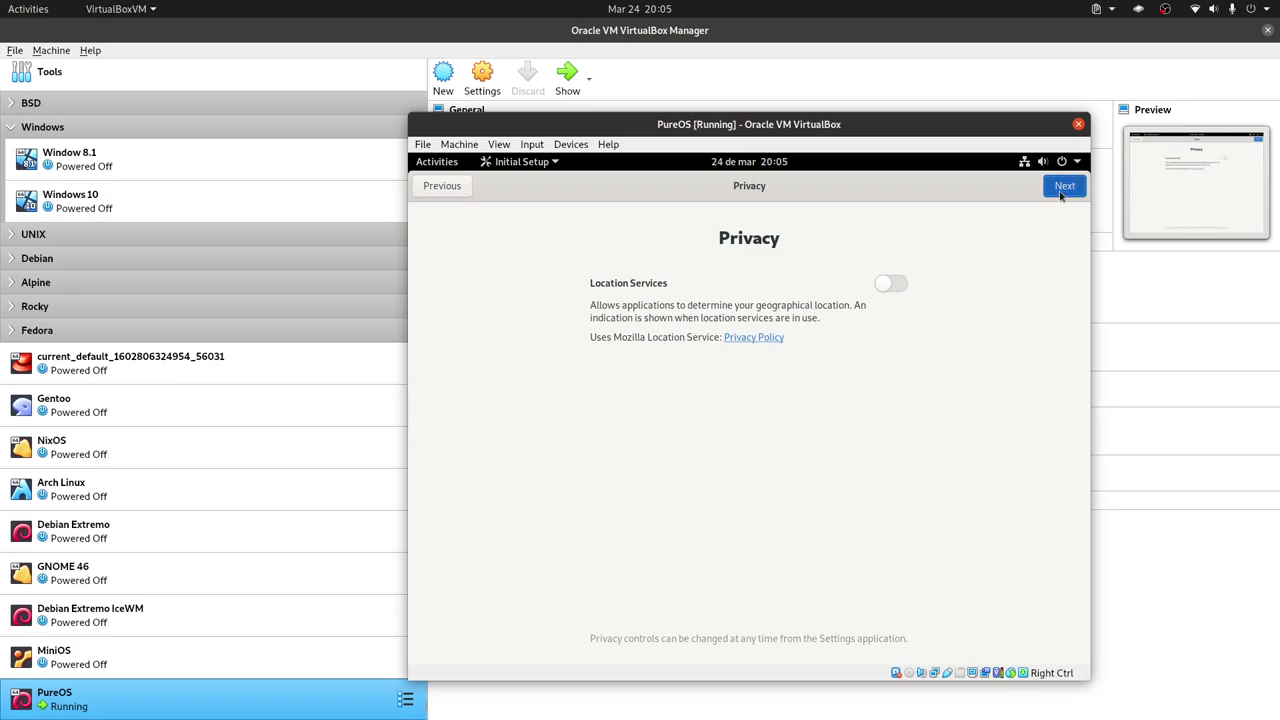
click(1066, 186)
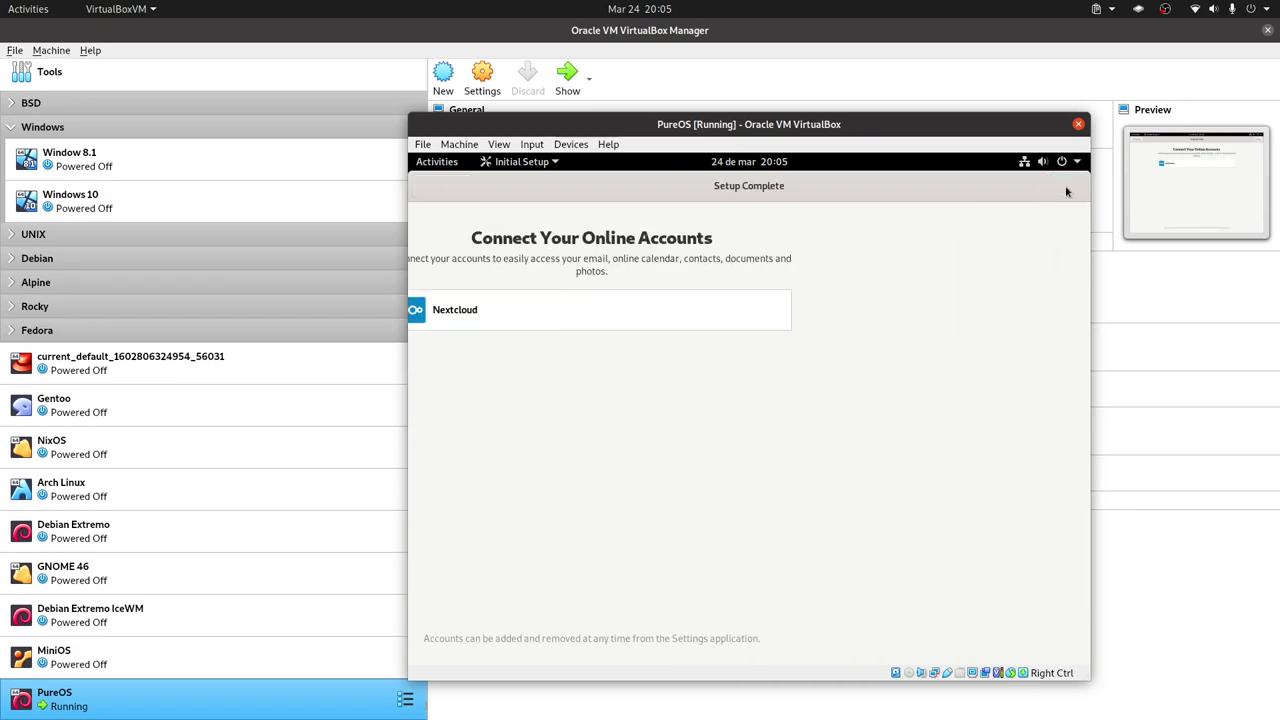
click(748, 511)
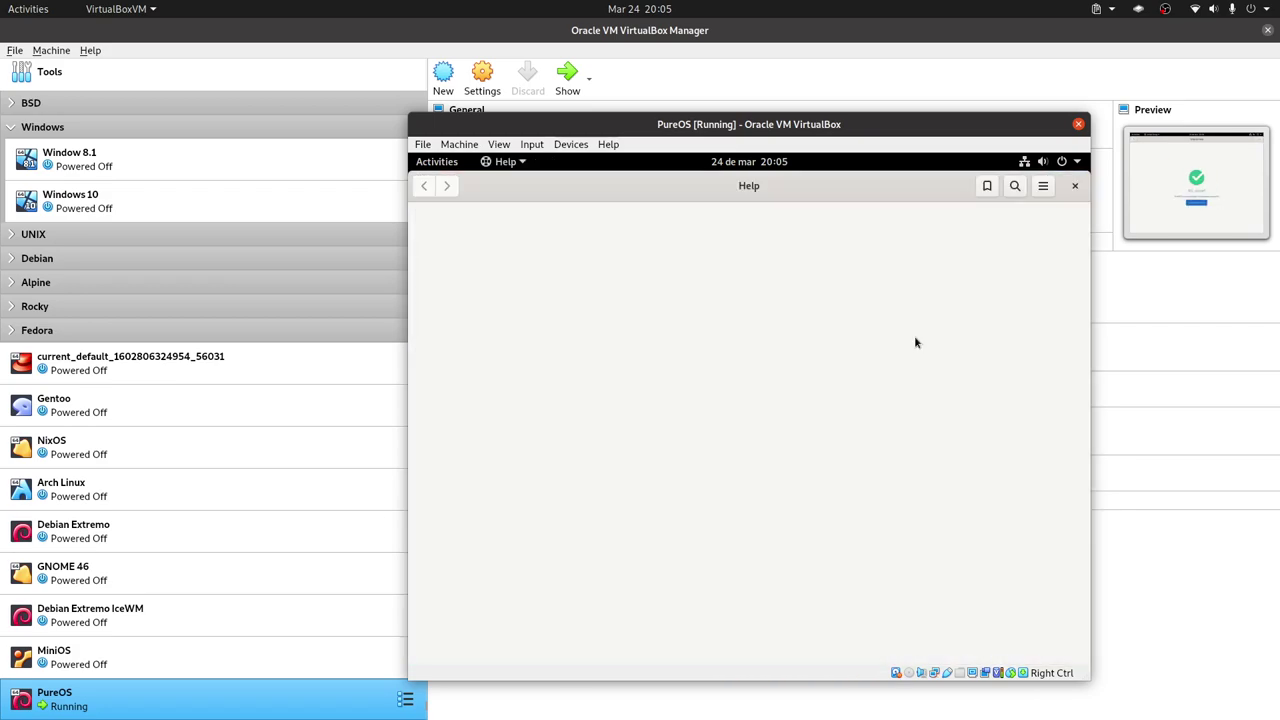
Close GNOME Help, search Activities for 'dis', and open the Displays settings panel.
click(1072, 188)
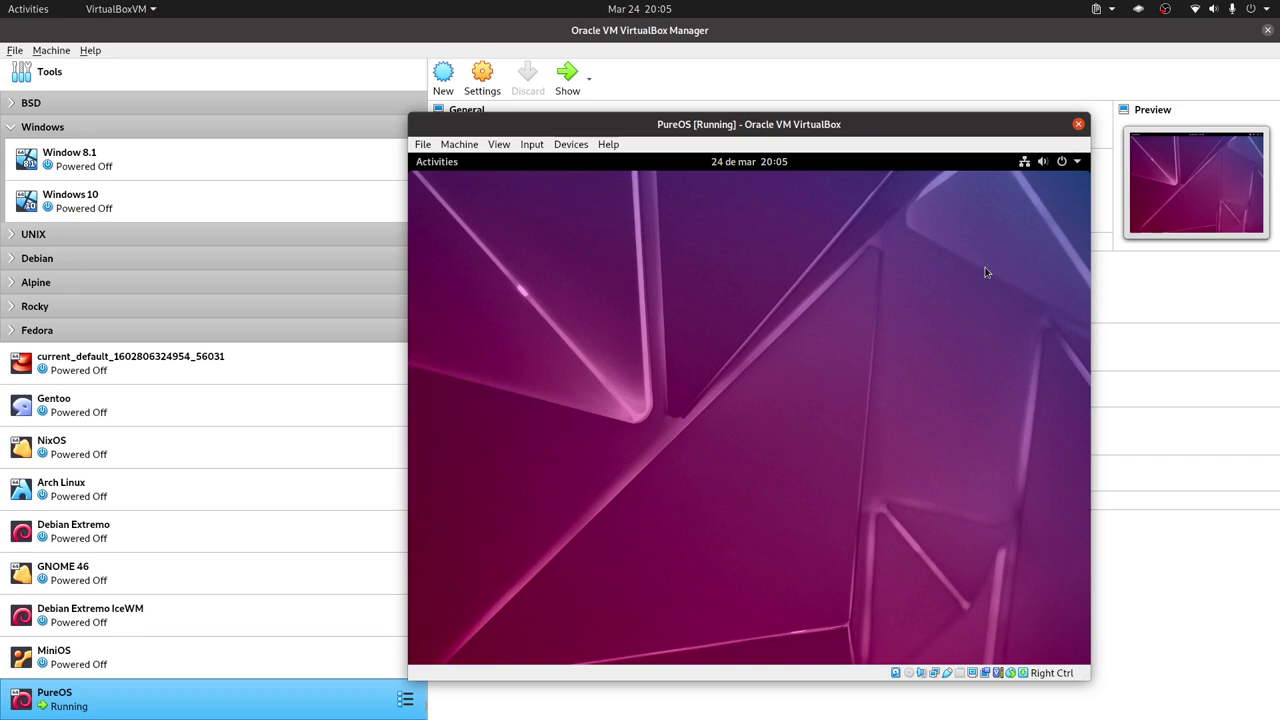
key(super)
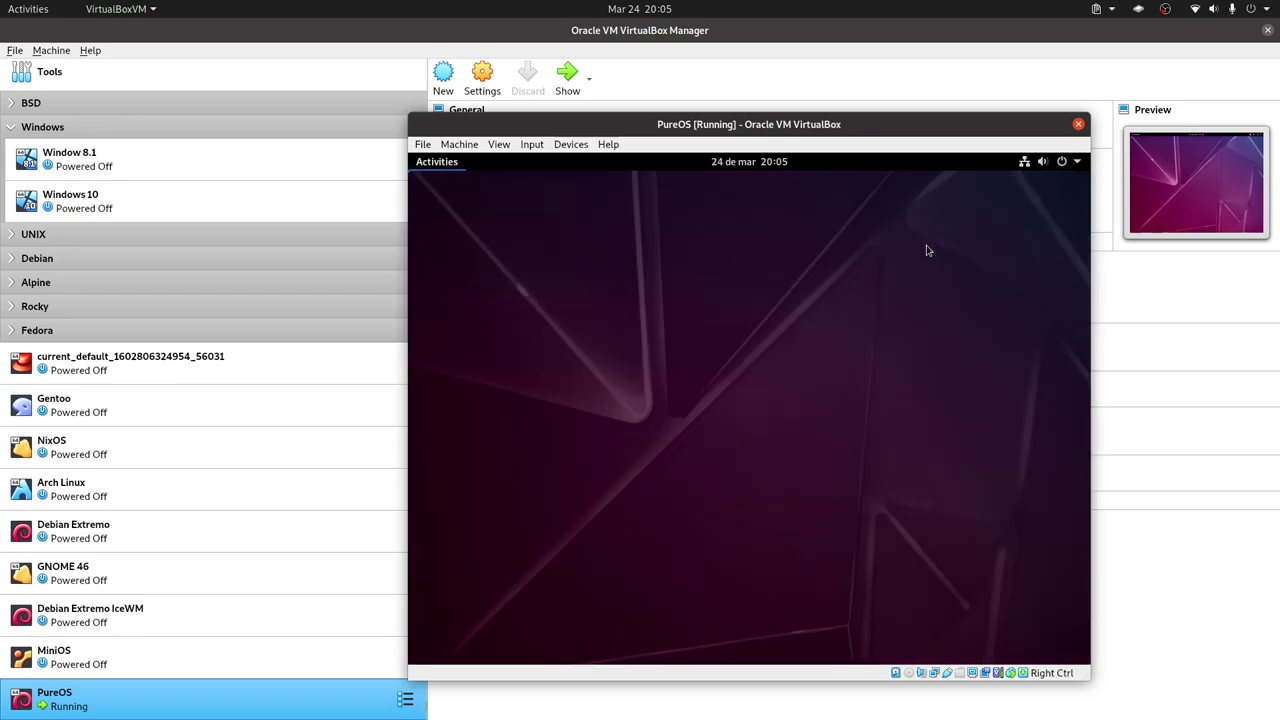
text(d)
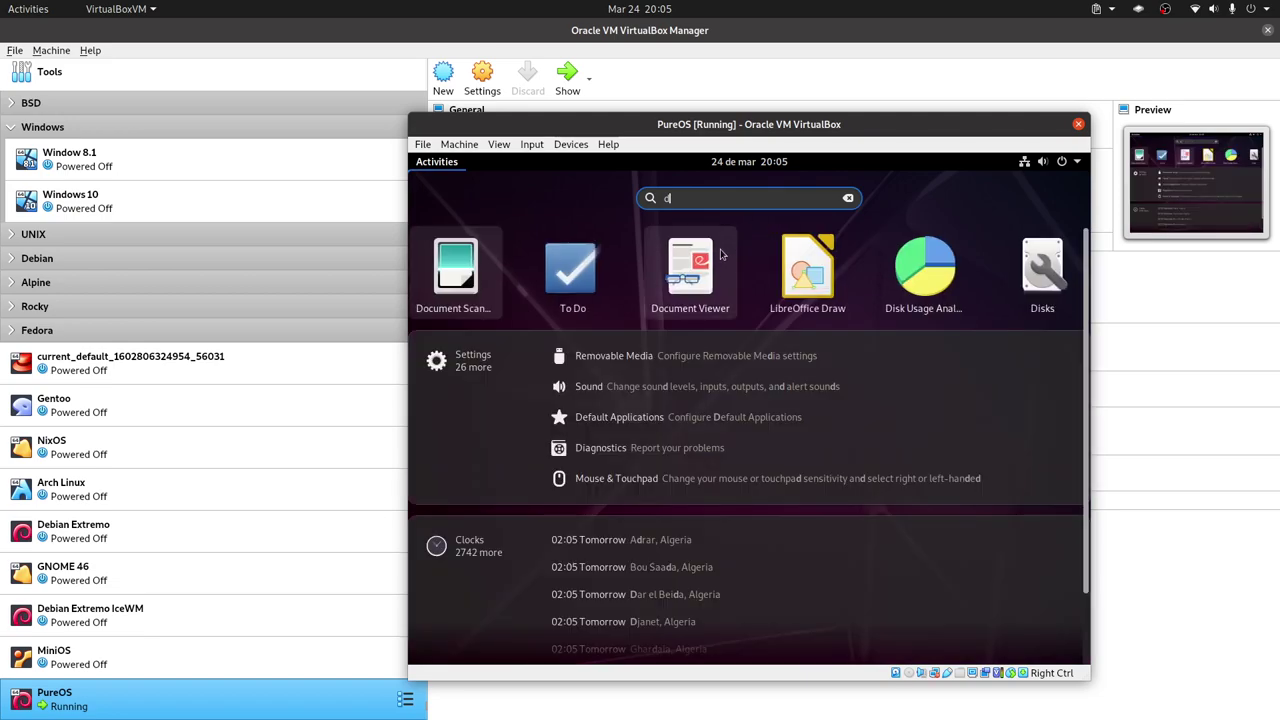
text(ia)
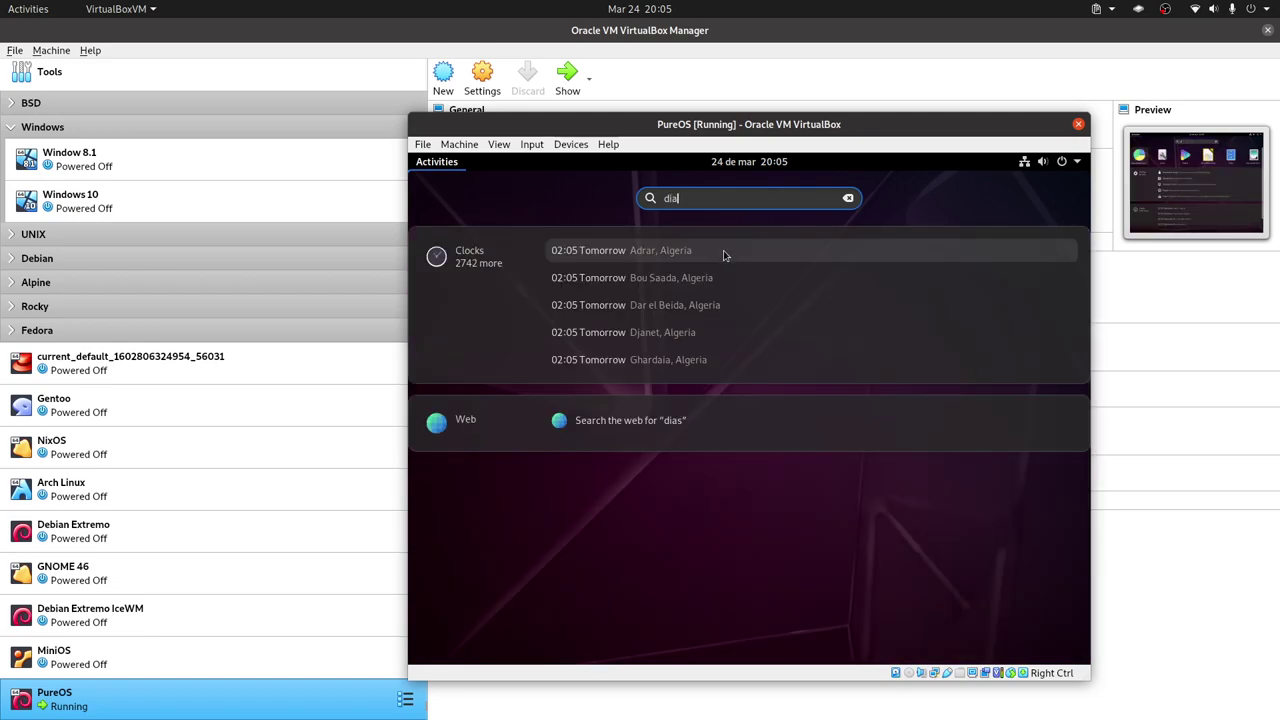
key(BackSpace)
text(s)
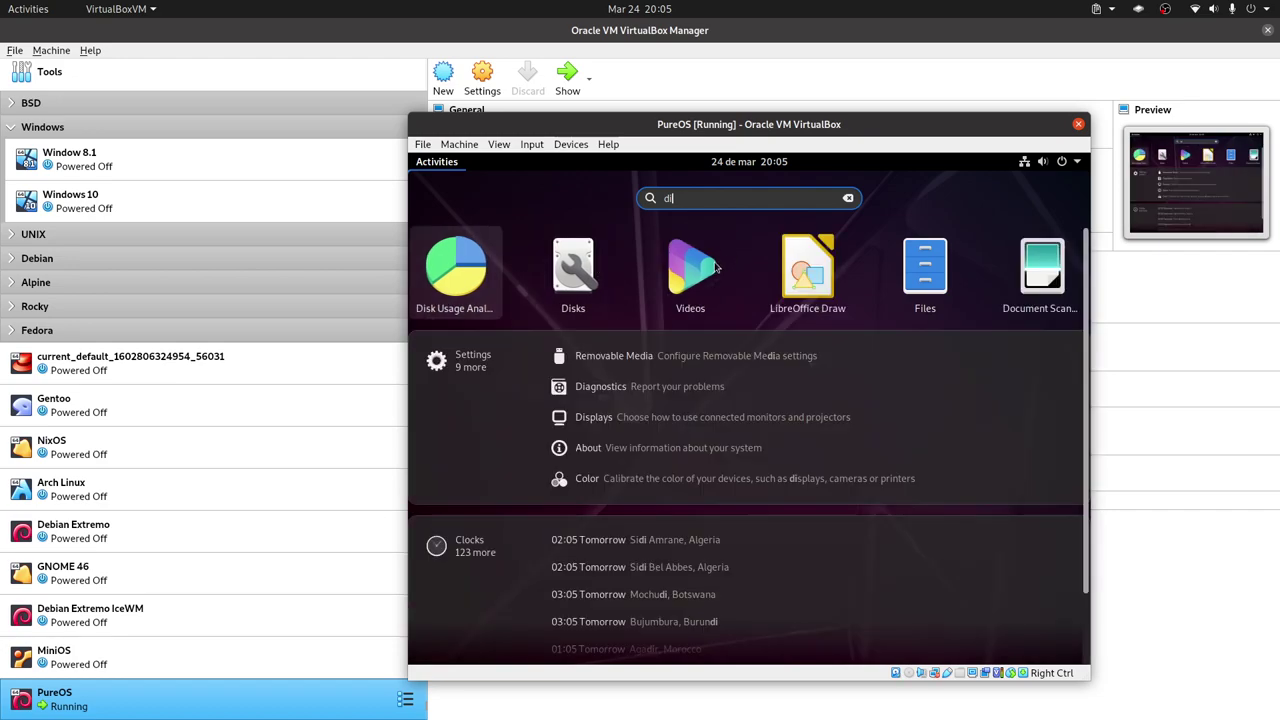
click(688, 418)
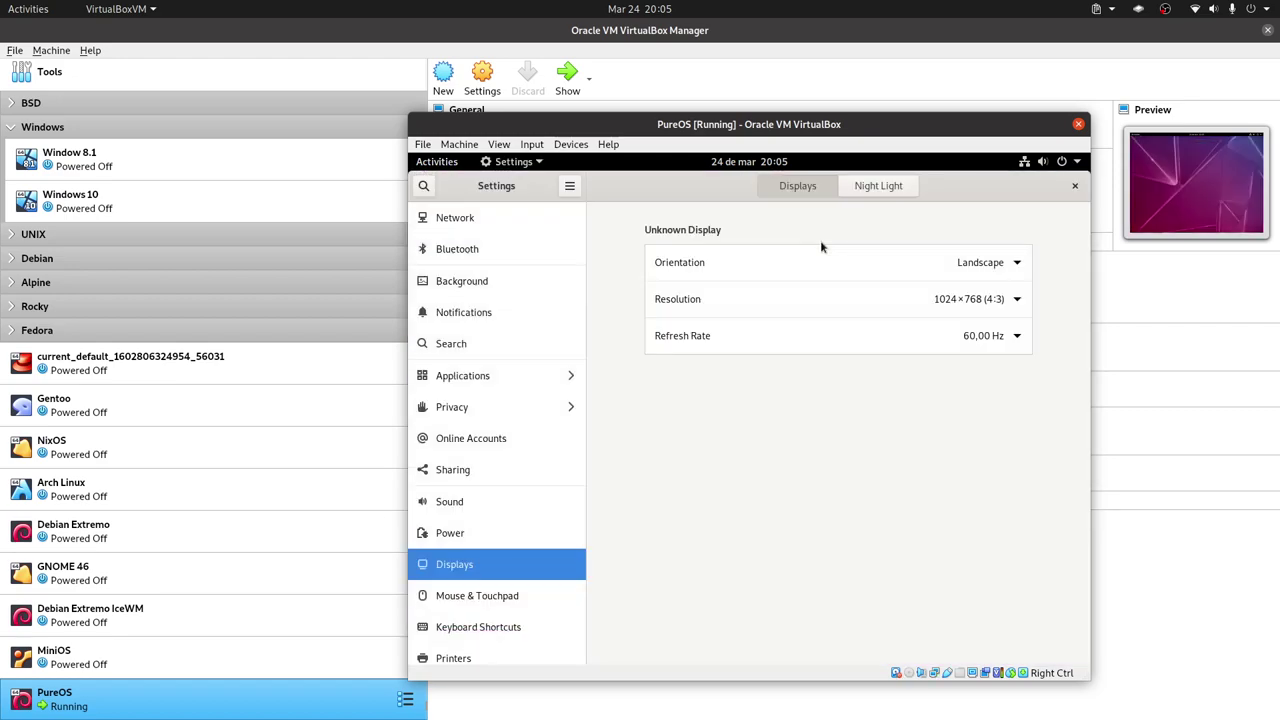
Switch the guest resolution to 1440×900 (16:10), apply it, and keep the change.
click(1014, 298)
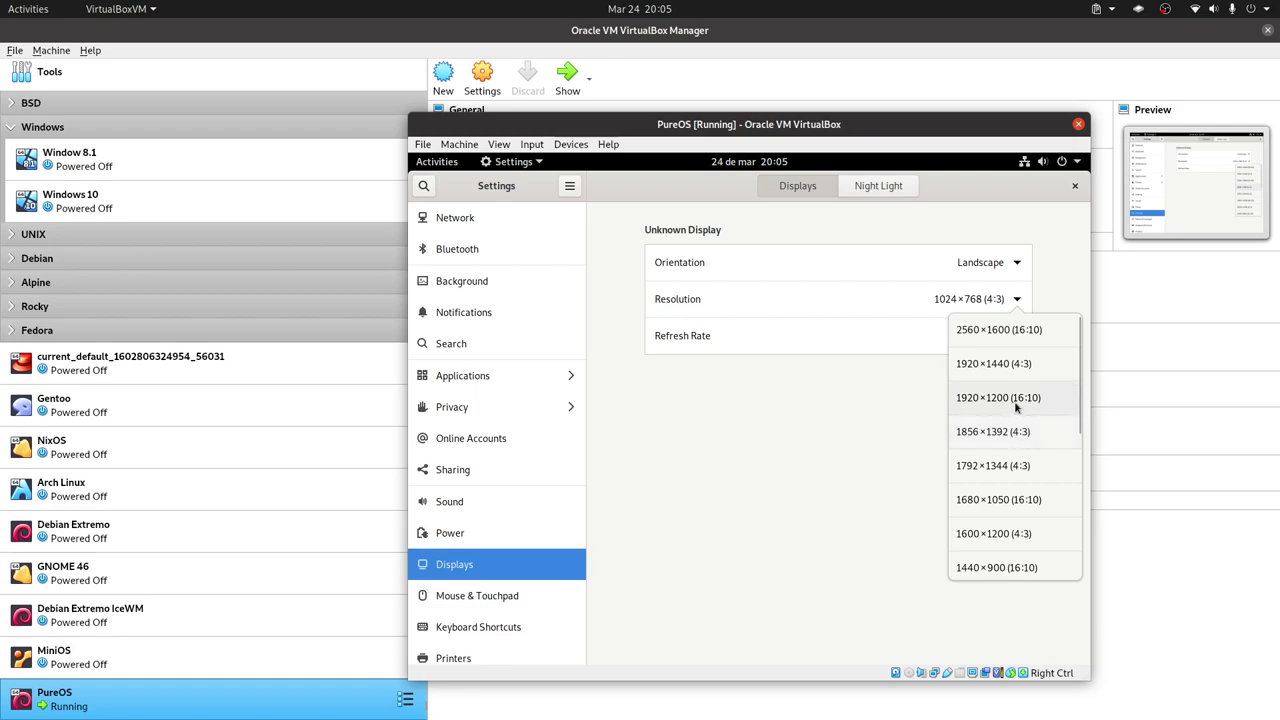
scroll(1020, 400, down, 1)
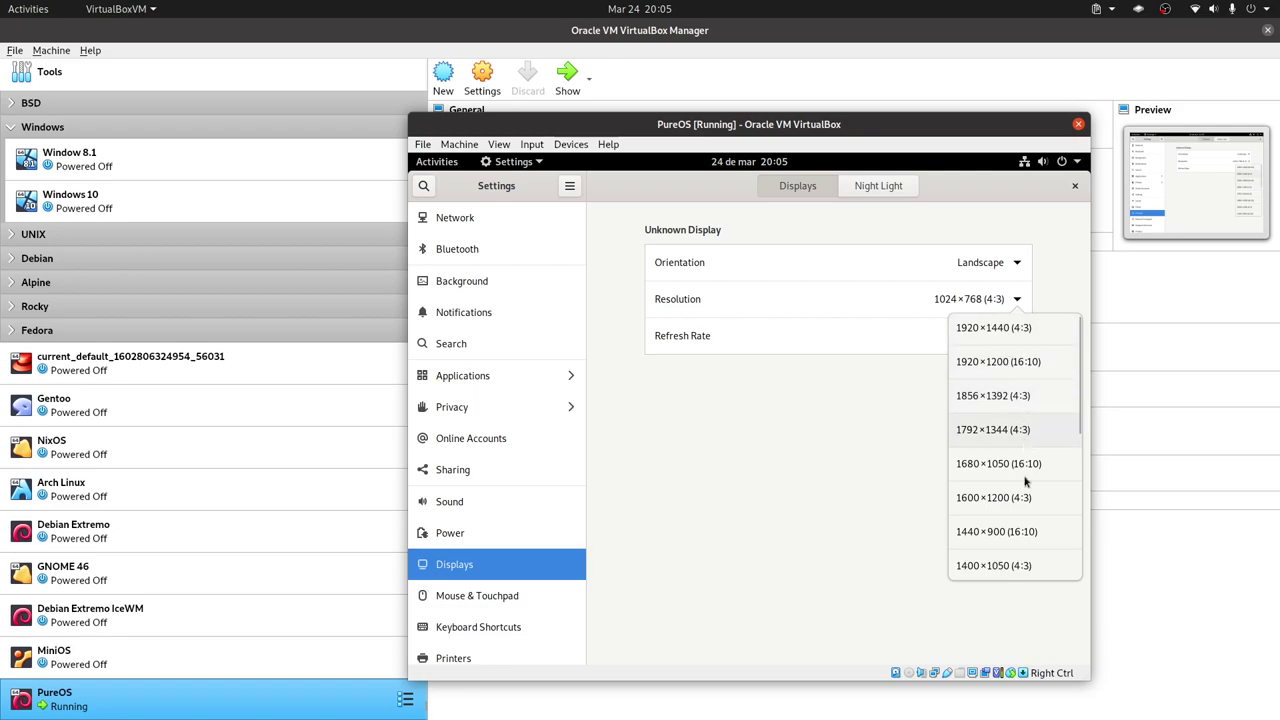
scroll(1025, 482, down, 3)
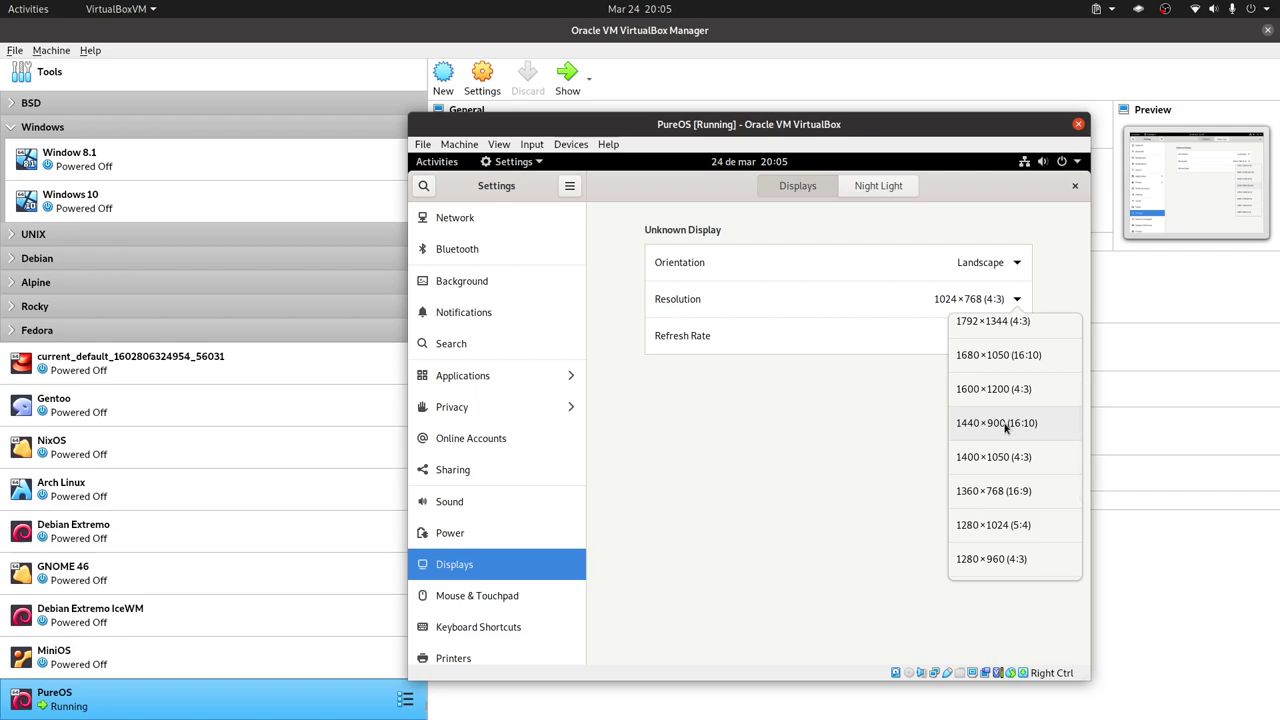
click(1006, 427)
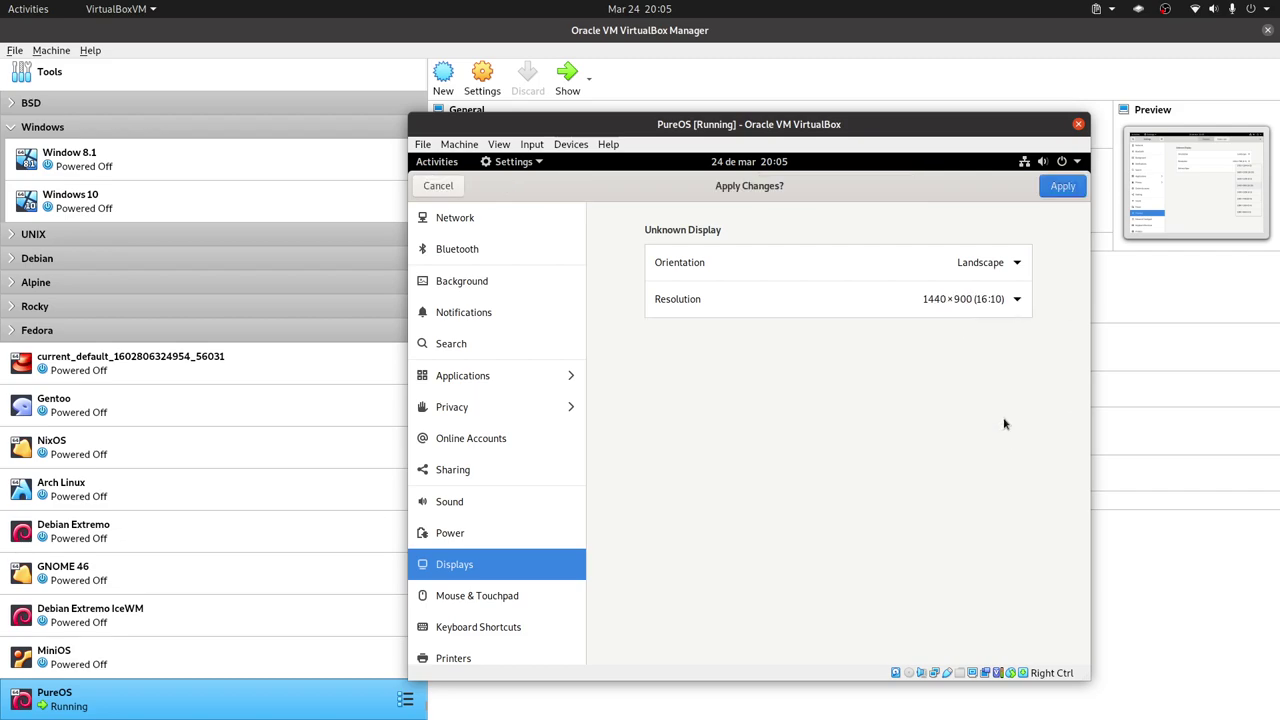
click(1063, 185)
click(895, 450)
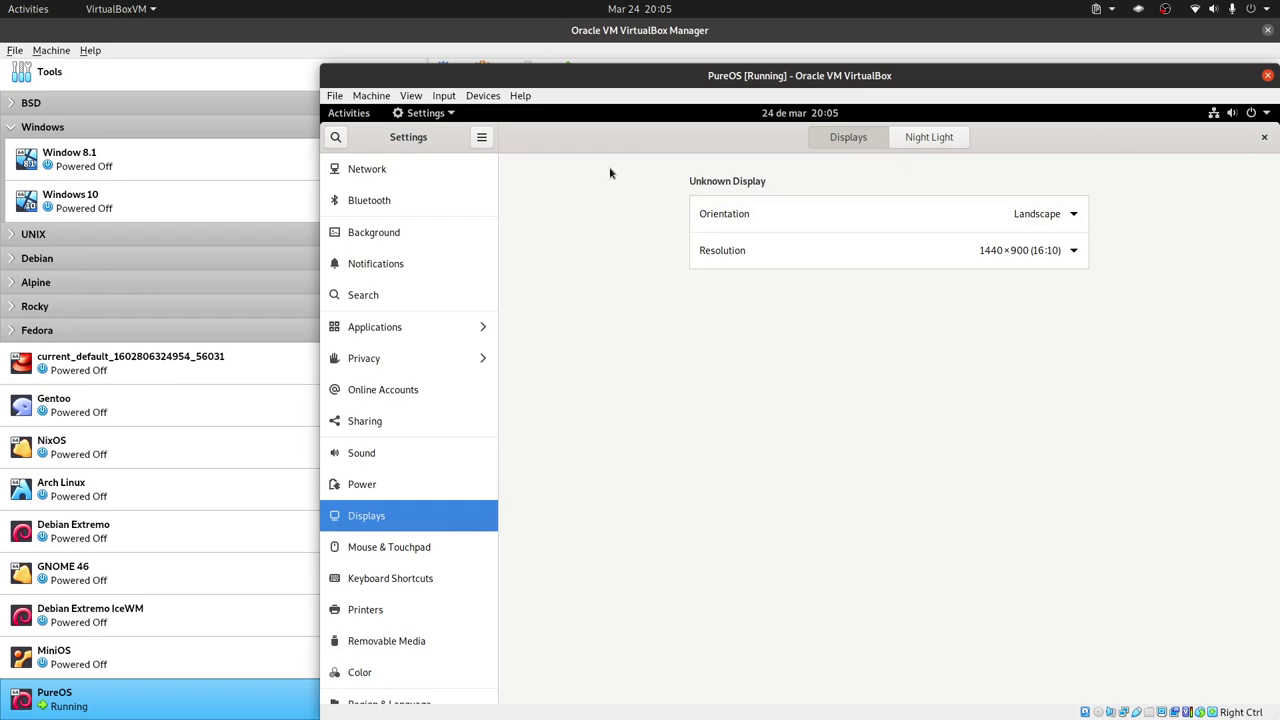
Search Settings for 'about', review the PureOS 10 system details, then close Settings.
click(336, 137)
text(abour)
key(BackSpace)
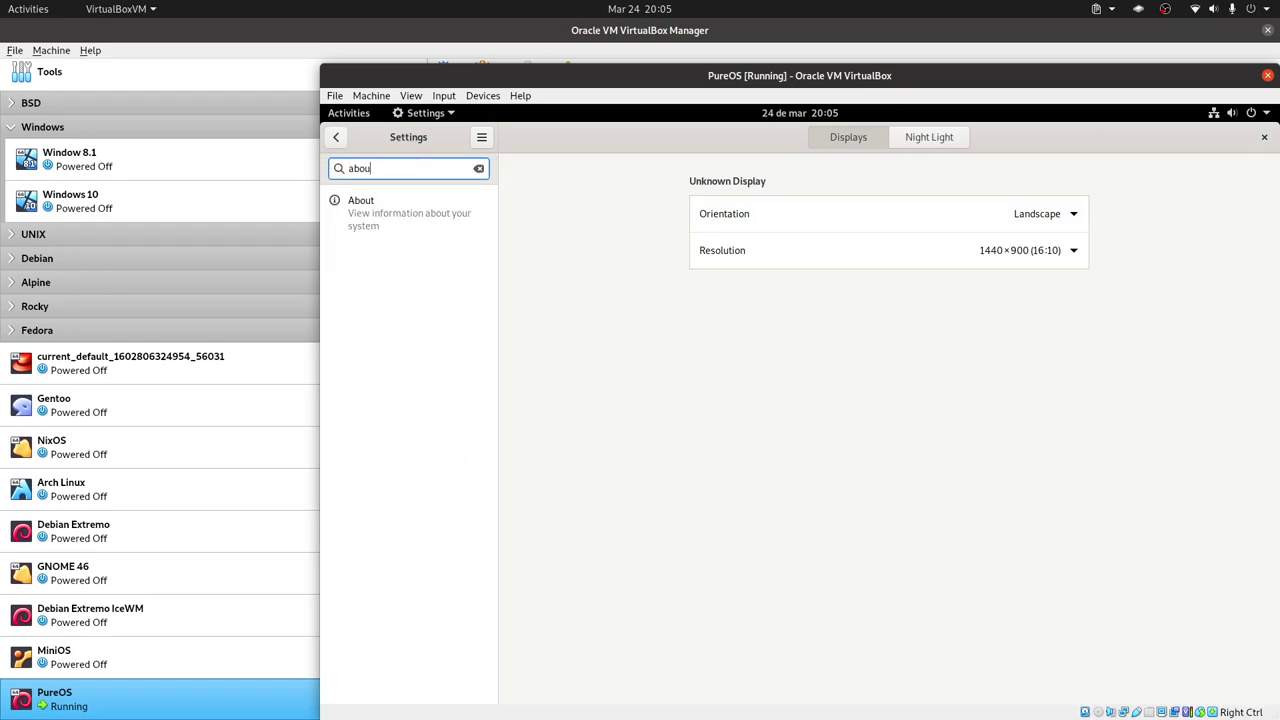
click(423, 211)
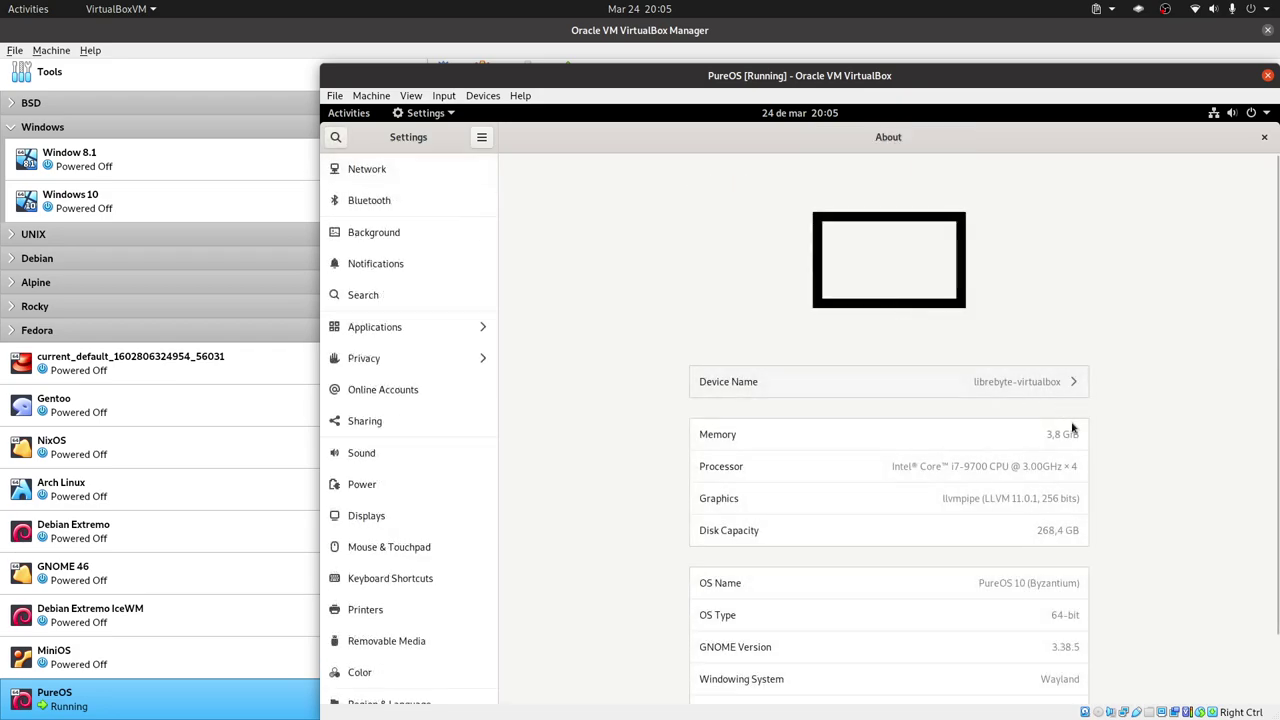
scroll(1069, 417, down, 2)
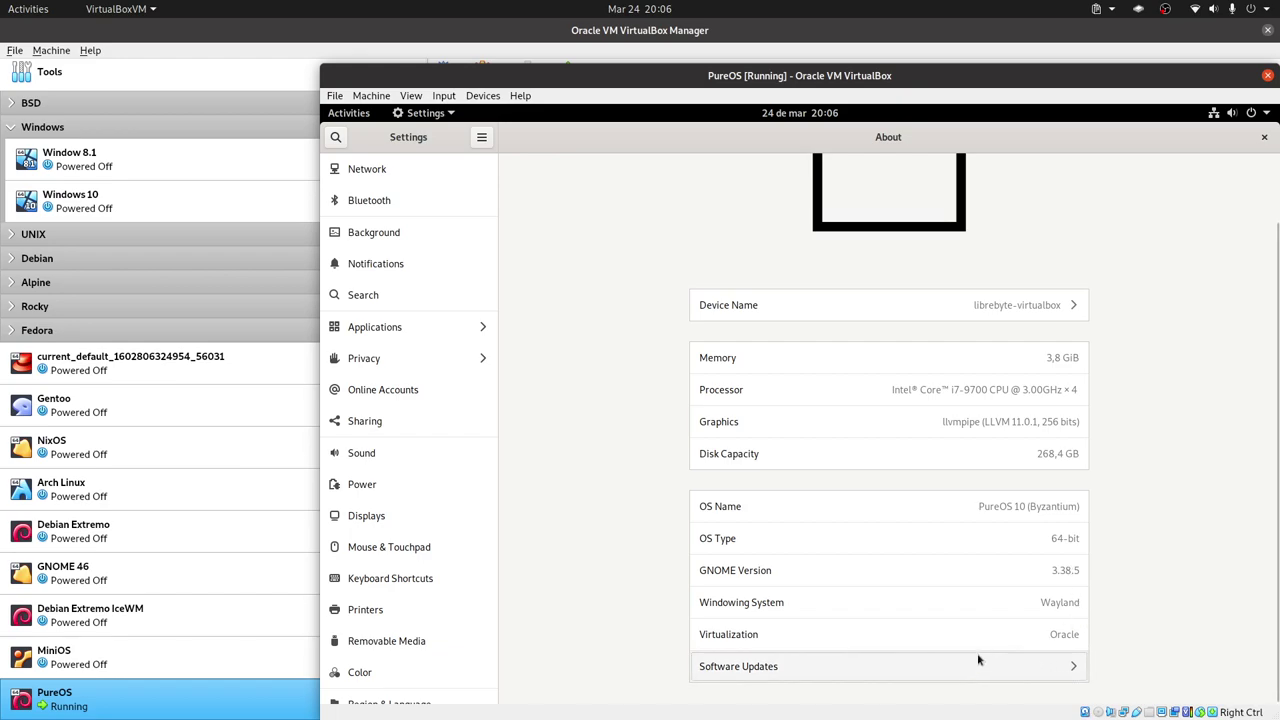
click(1264, 137)
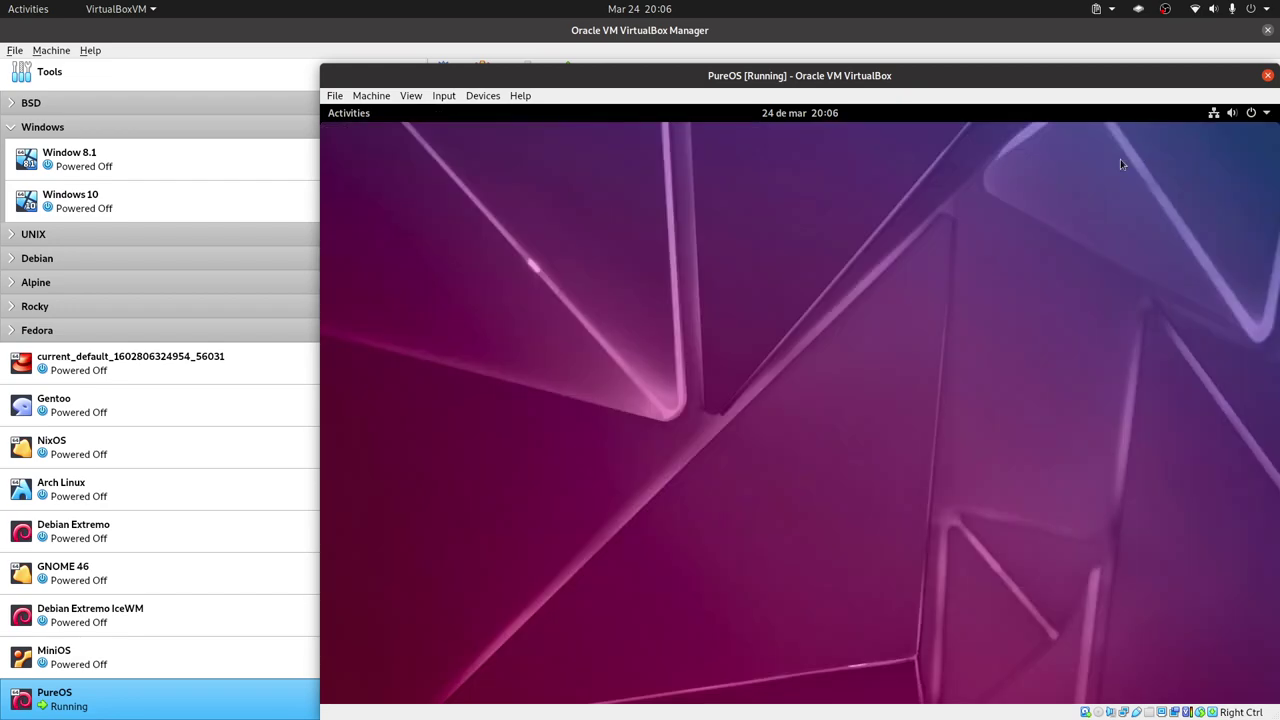
key(super)
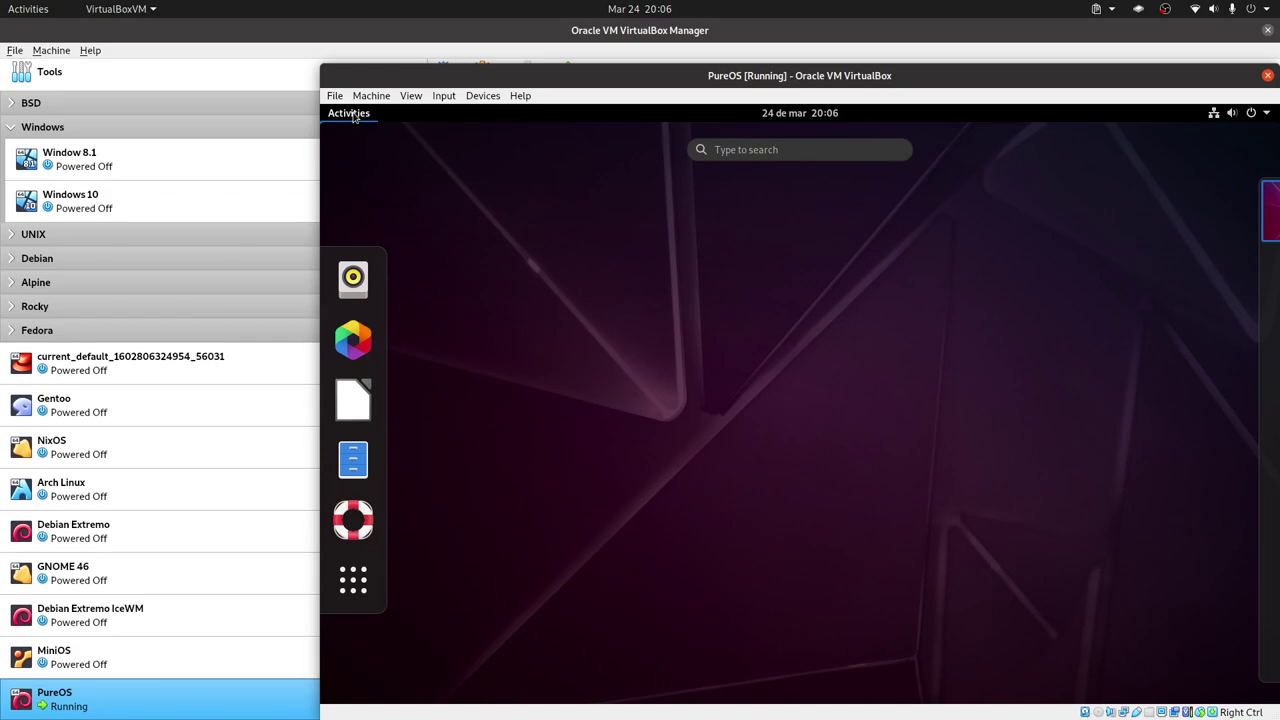
click(355, 121)
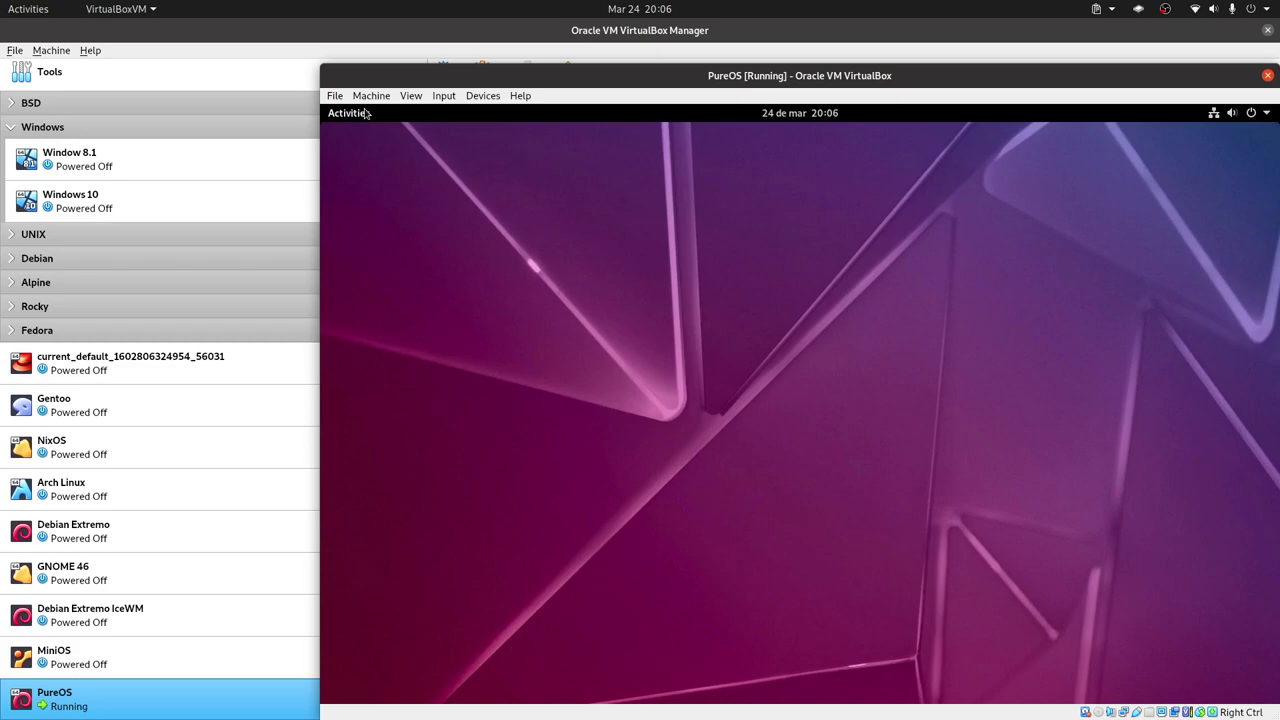
key(super)
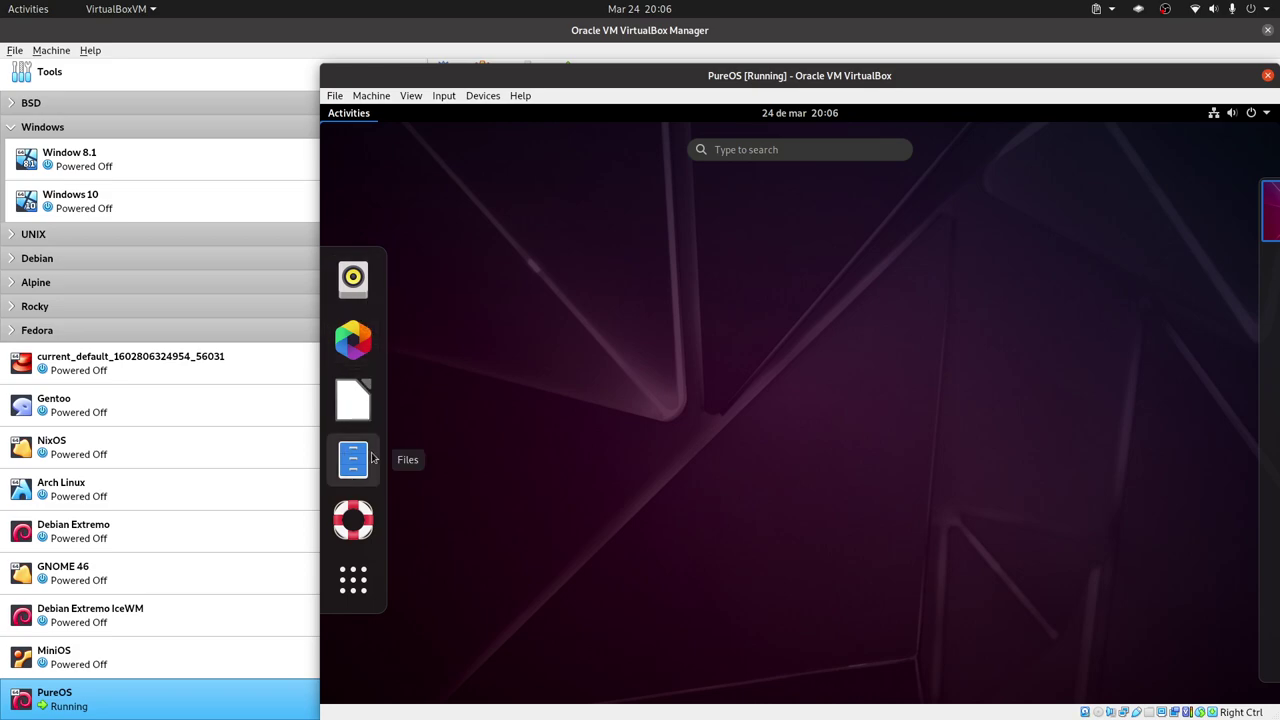
click(447, 415)
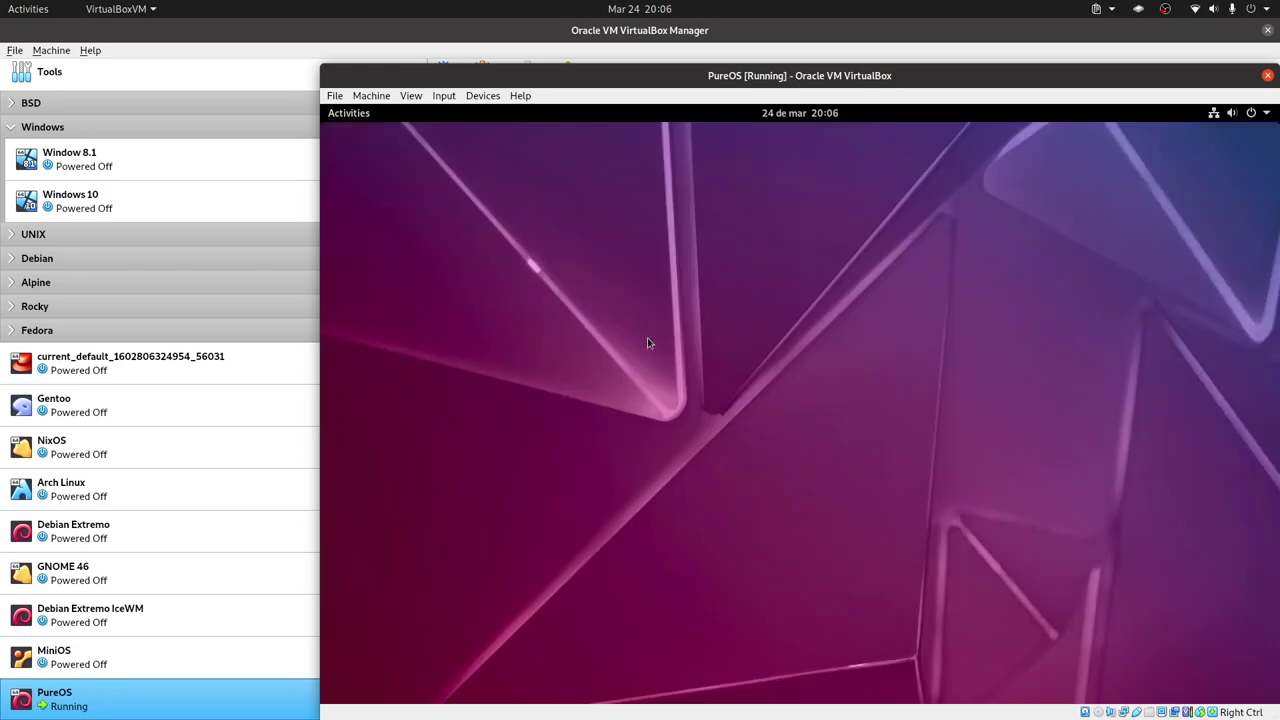
click(1266, 113)
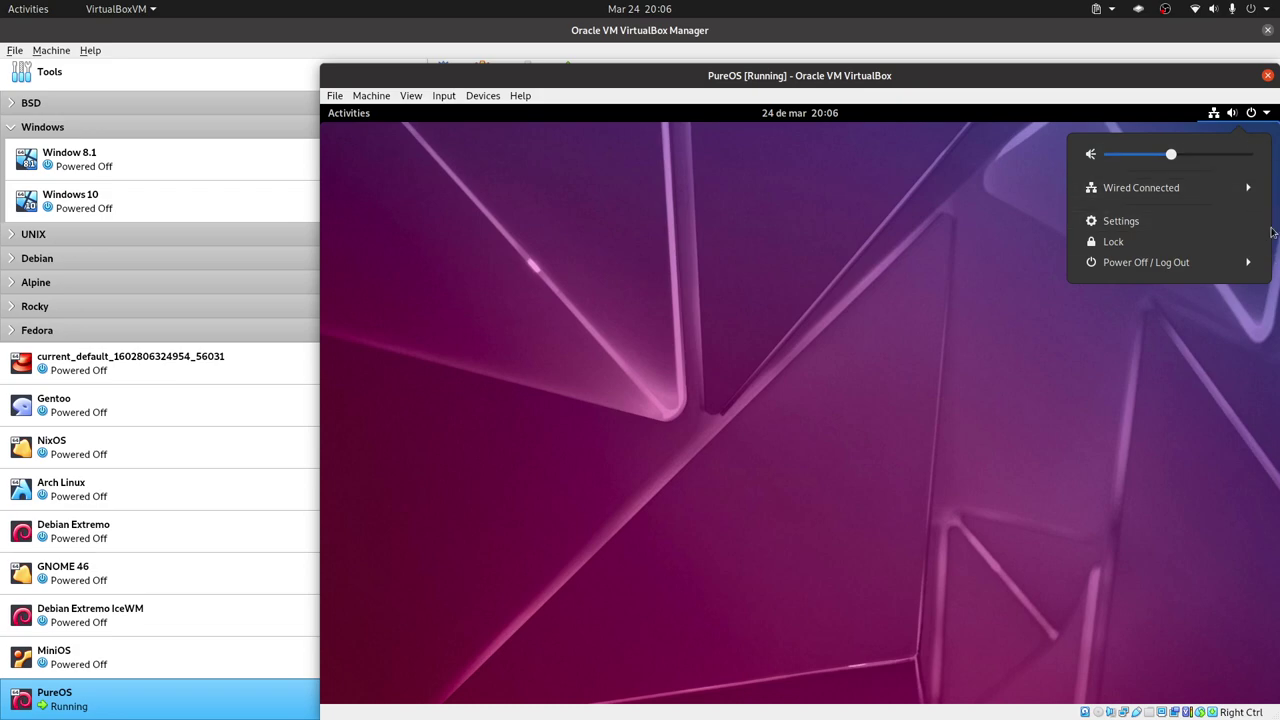
click(993, 283)
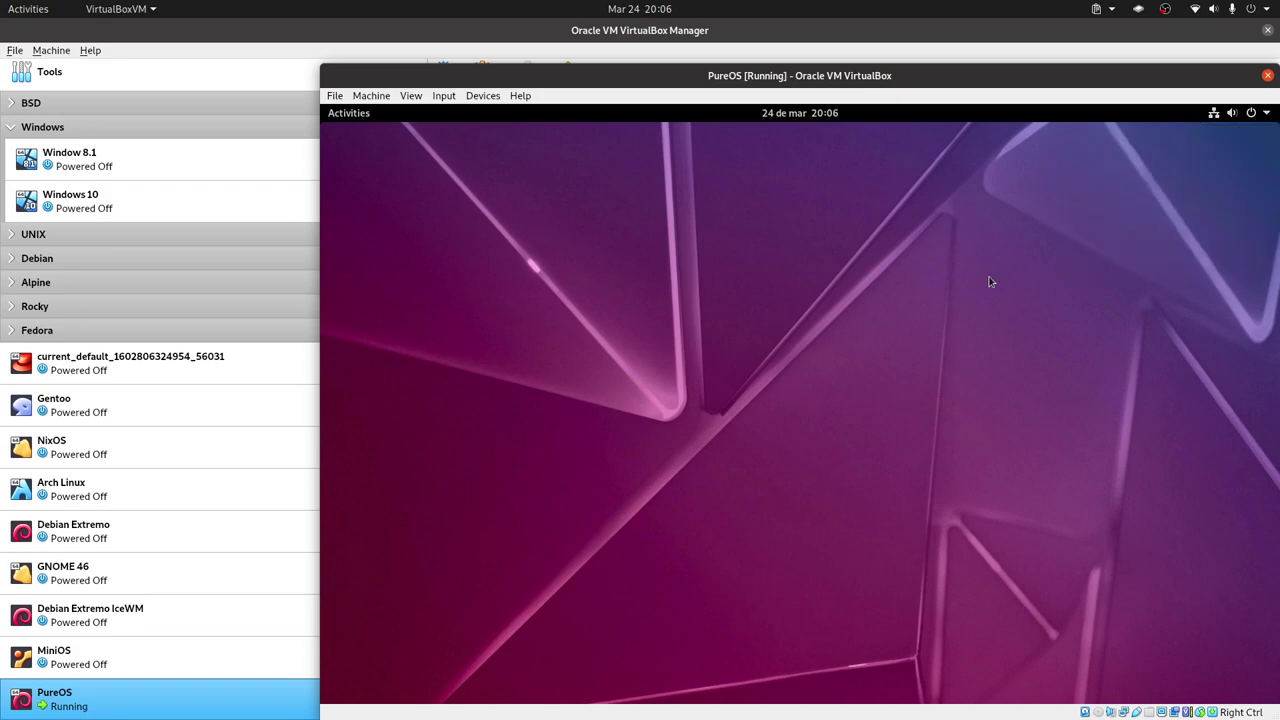
key(super)
Launch System Monitor via 'mo', move it to the top-right, and view its Resources graphs.
text(mo)
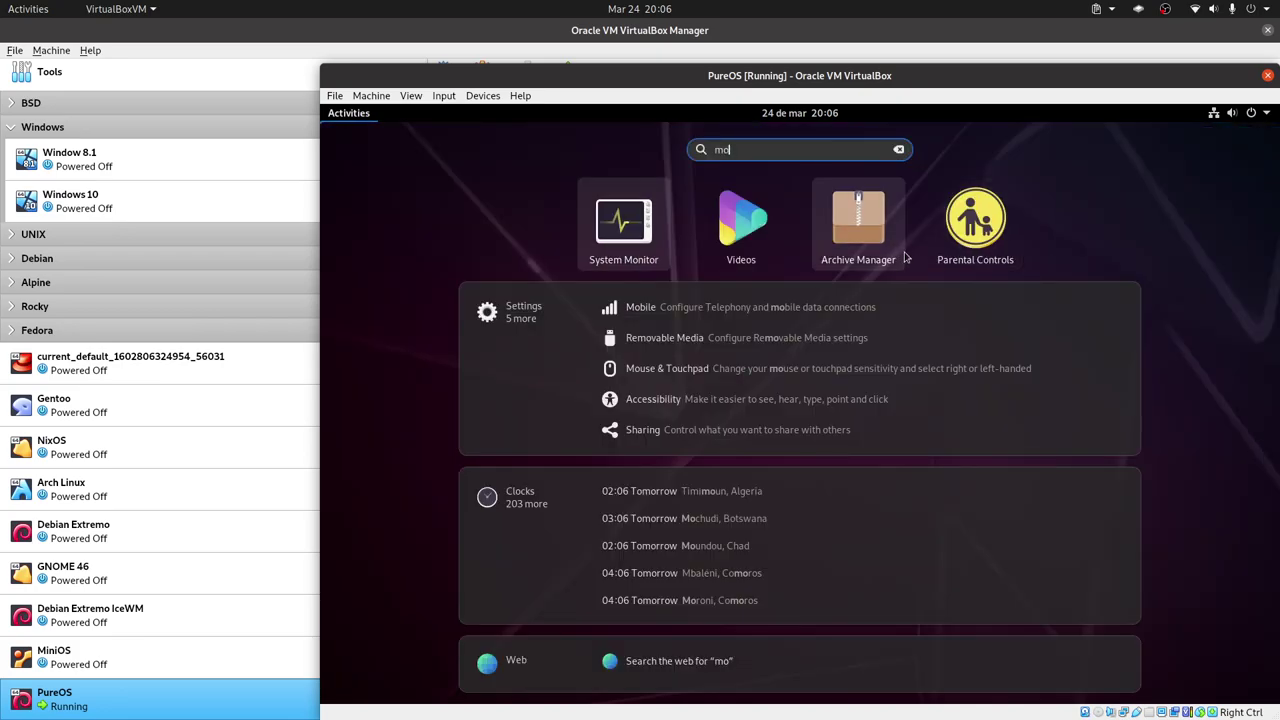
click(641, 246)
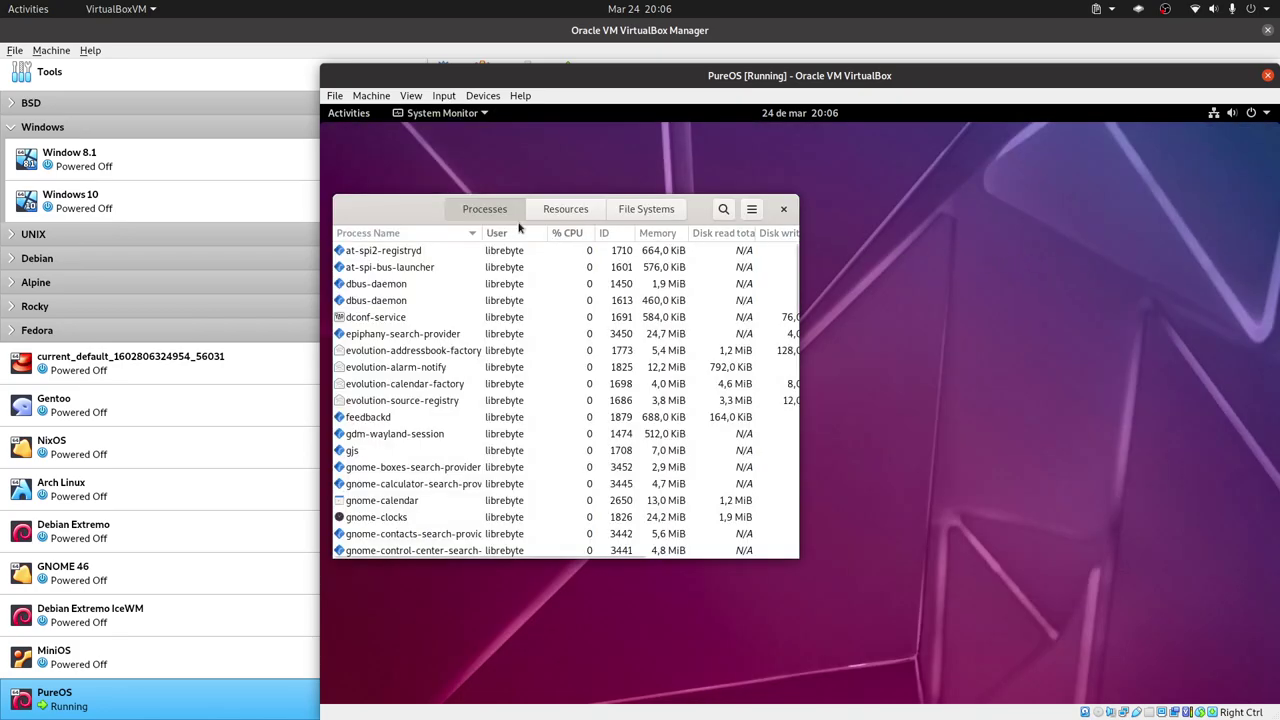
drag(519, 240, 1018, 163)
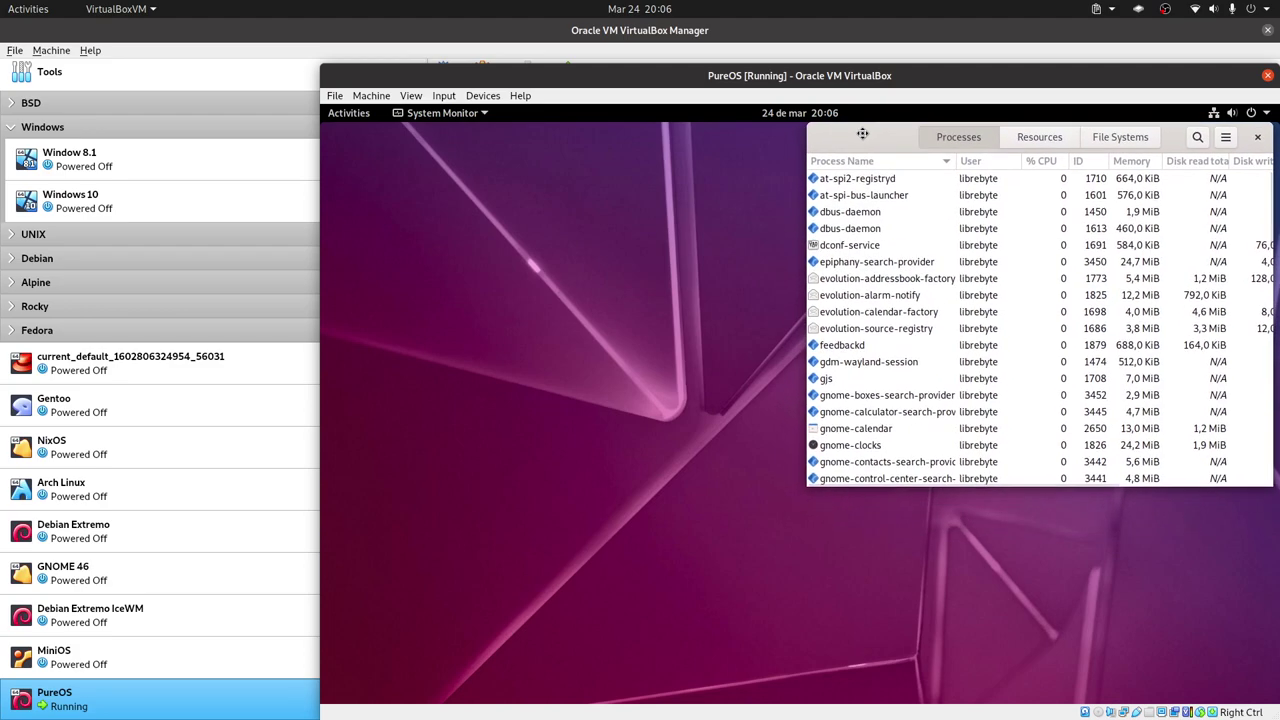
click(1037, 136)
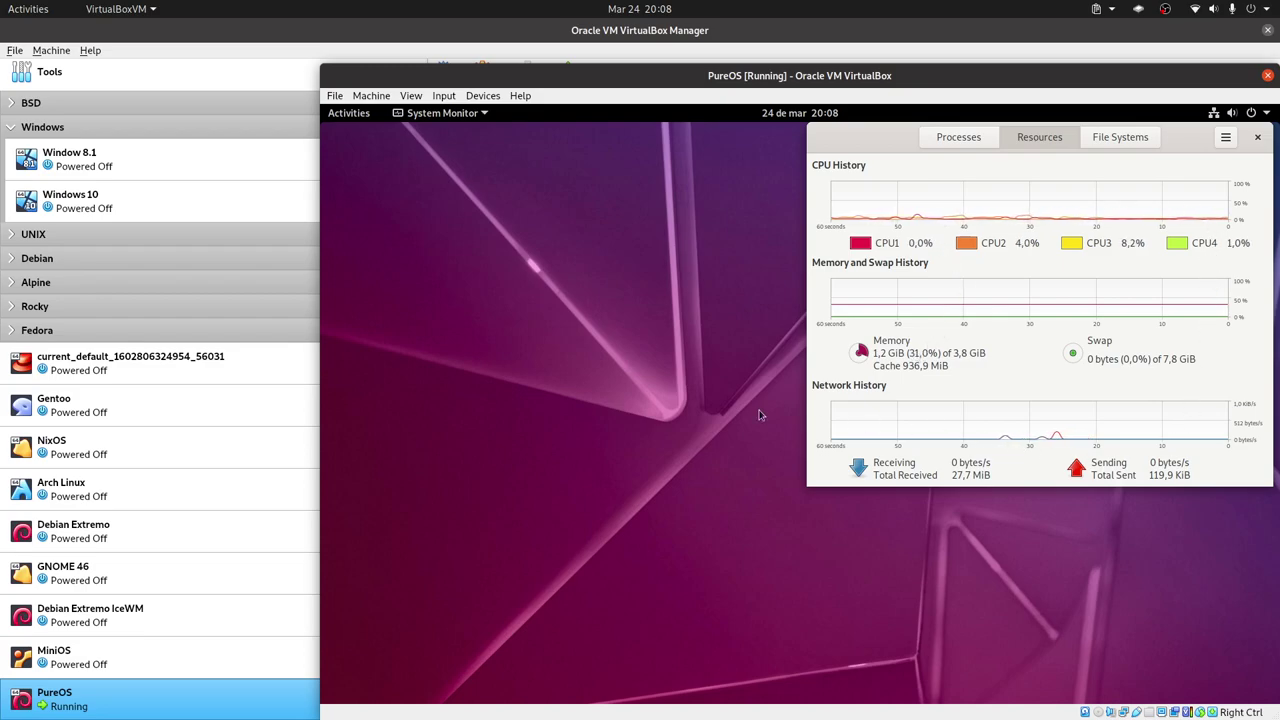
key(super)
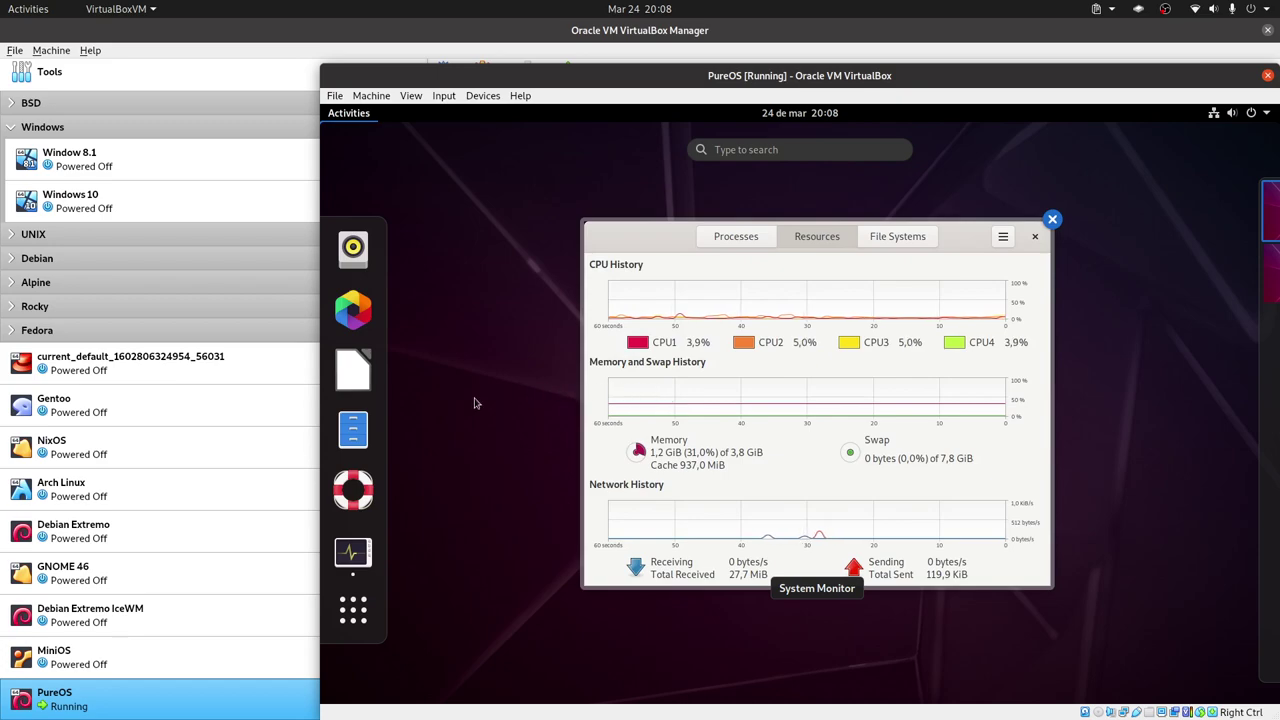
Launch Boxes from the app grid and page through then close its welcome tutorial.
click(353, 609)
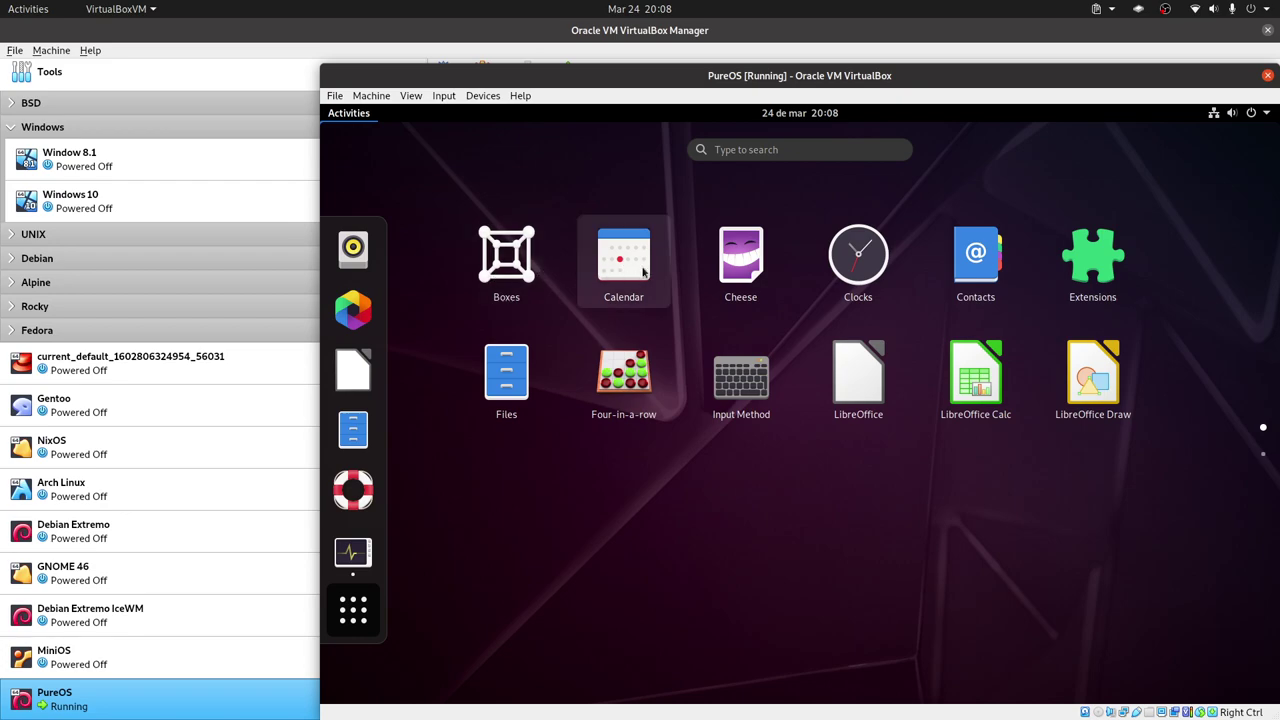
click(550, 272)
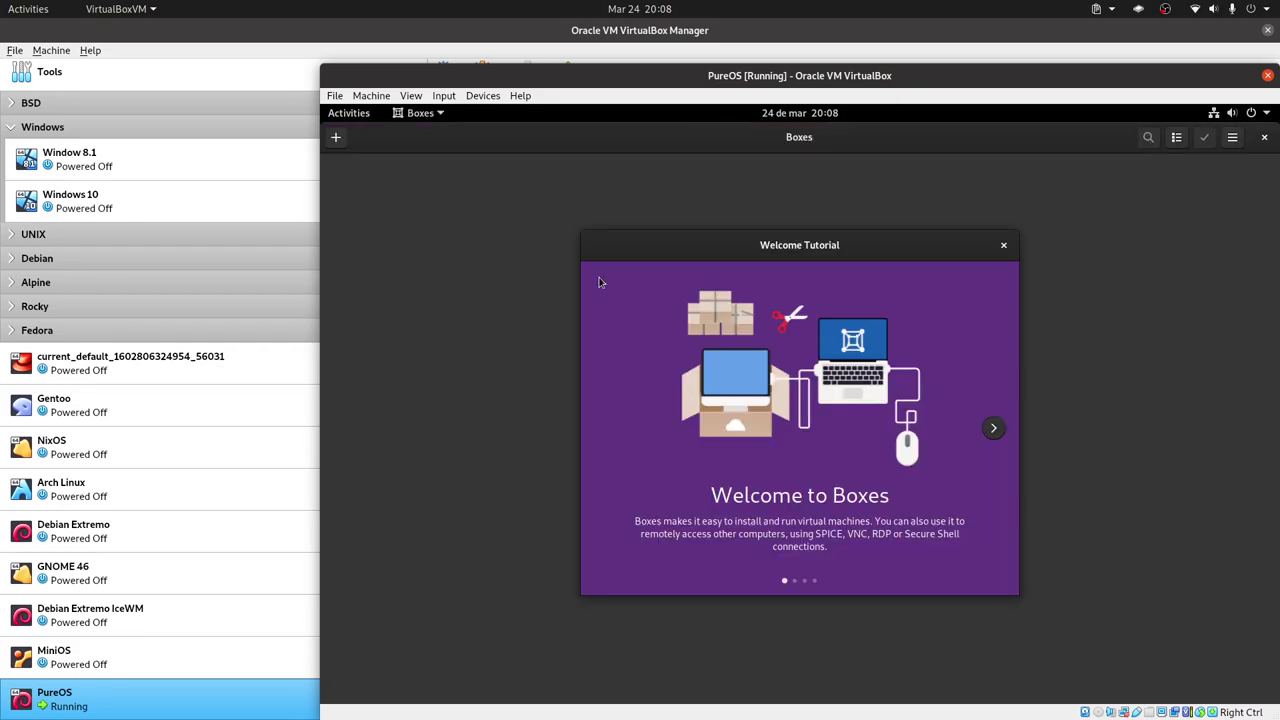
click(993, 428)
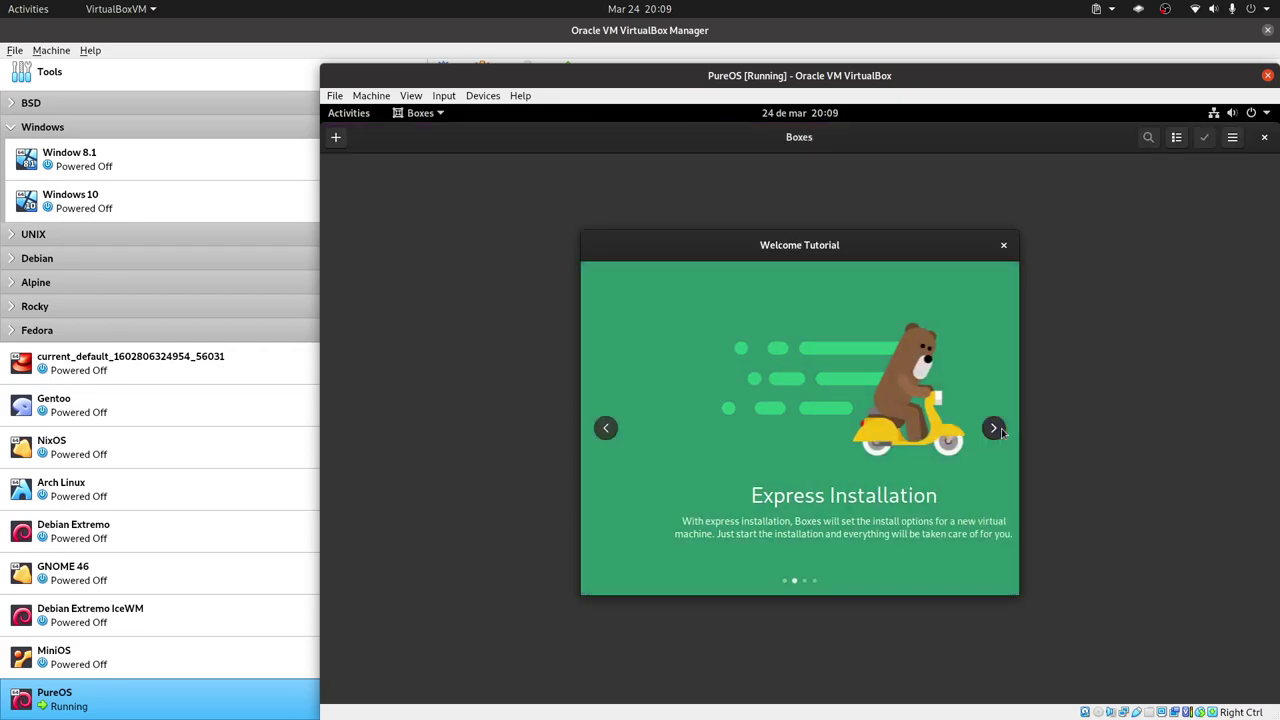
click(993, 428)
click(993, 428)
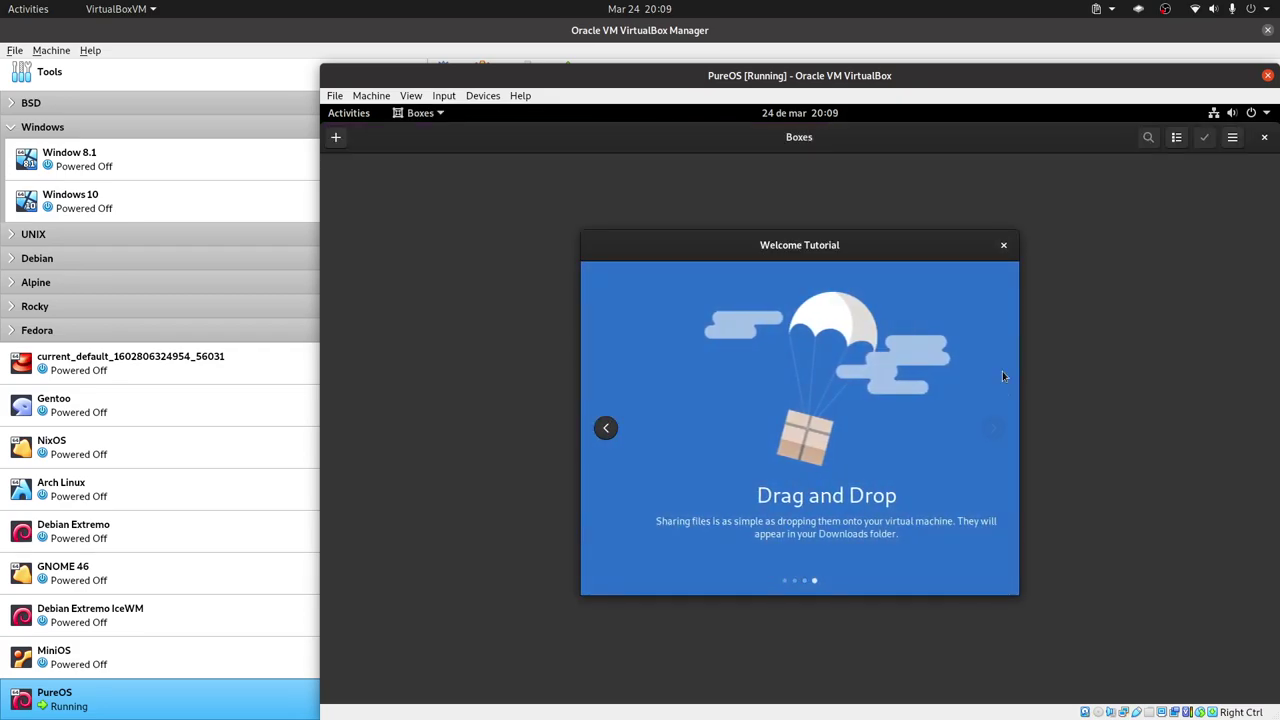
click(1001, 246)
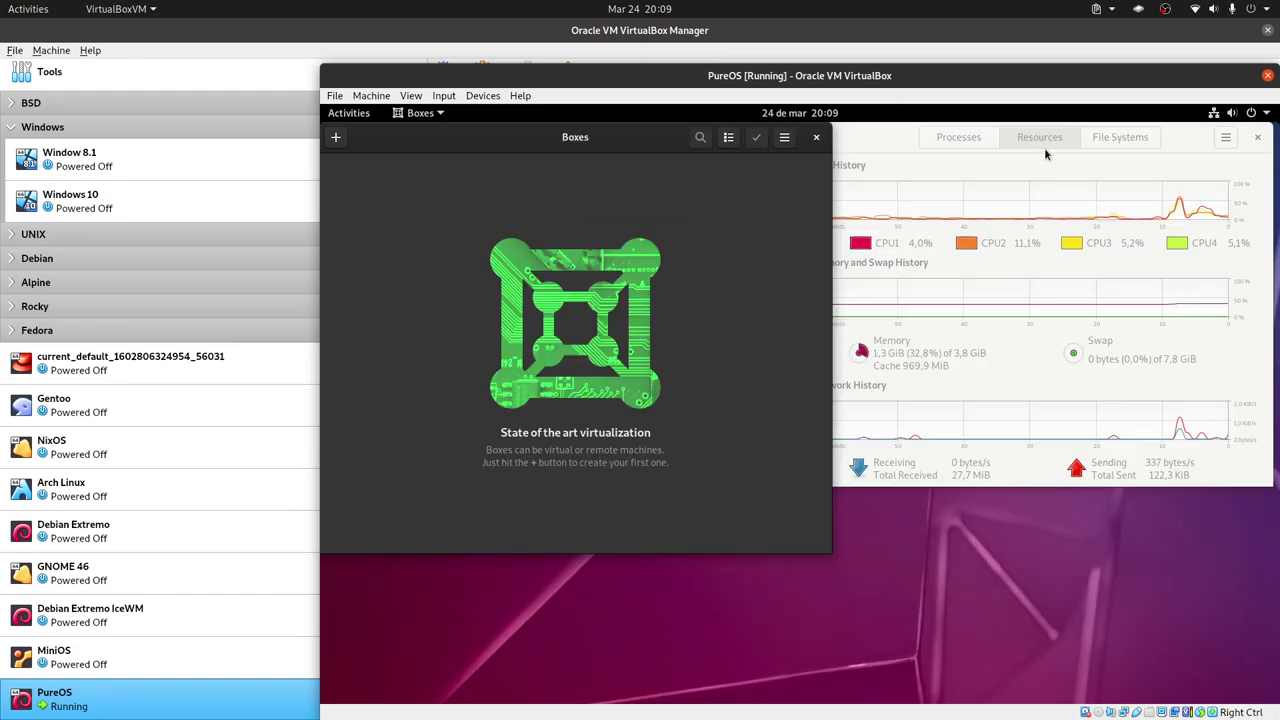
Un-maximize Boxes and Photos, move Photos down-right, and show the full application grid.
double_click(1043, 150)
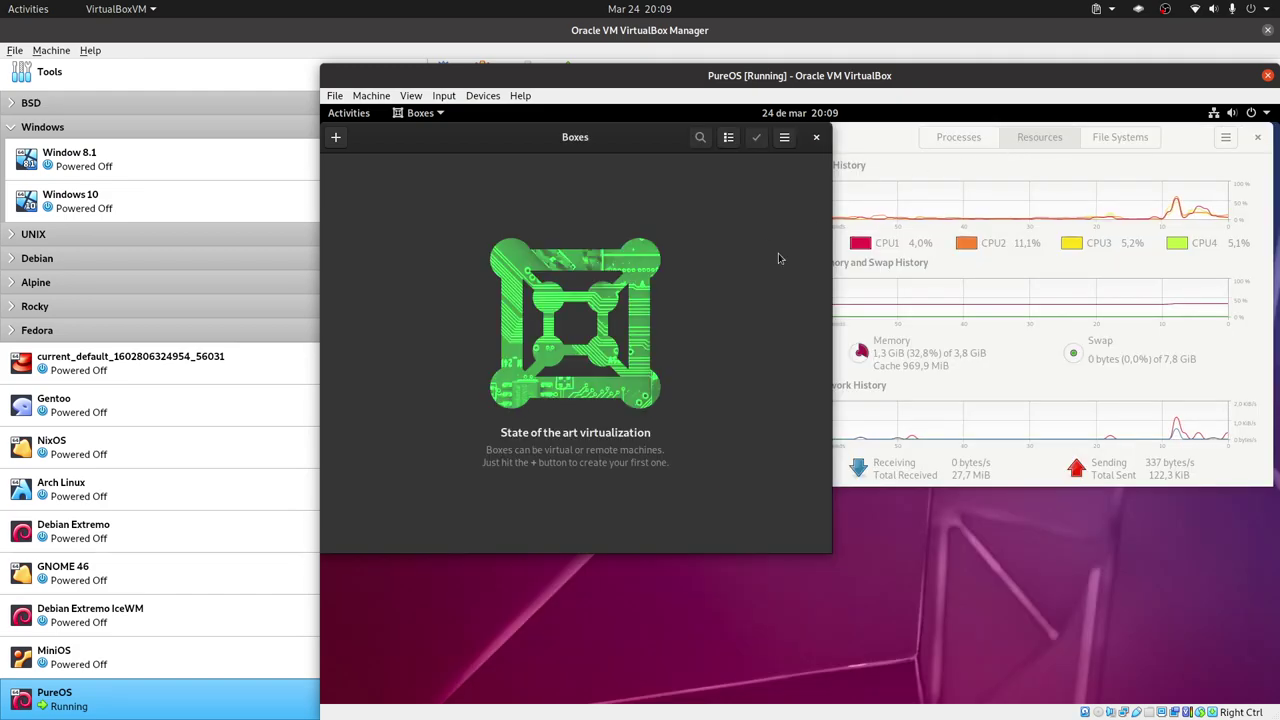
click(869, 148)
key(super)
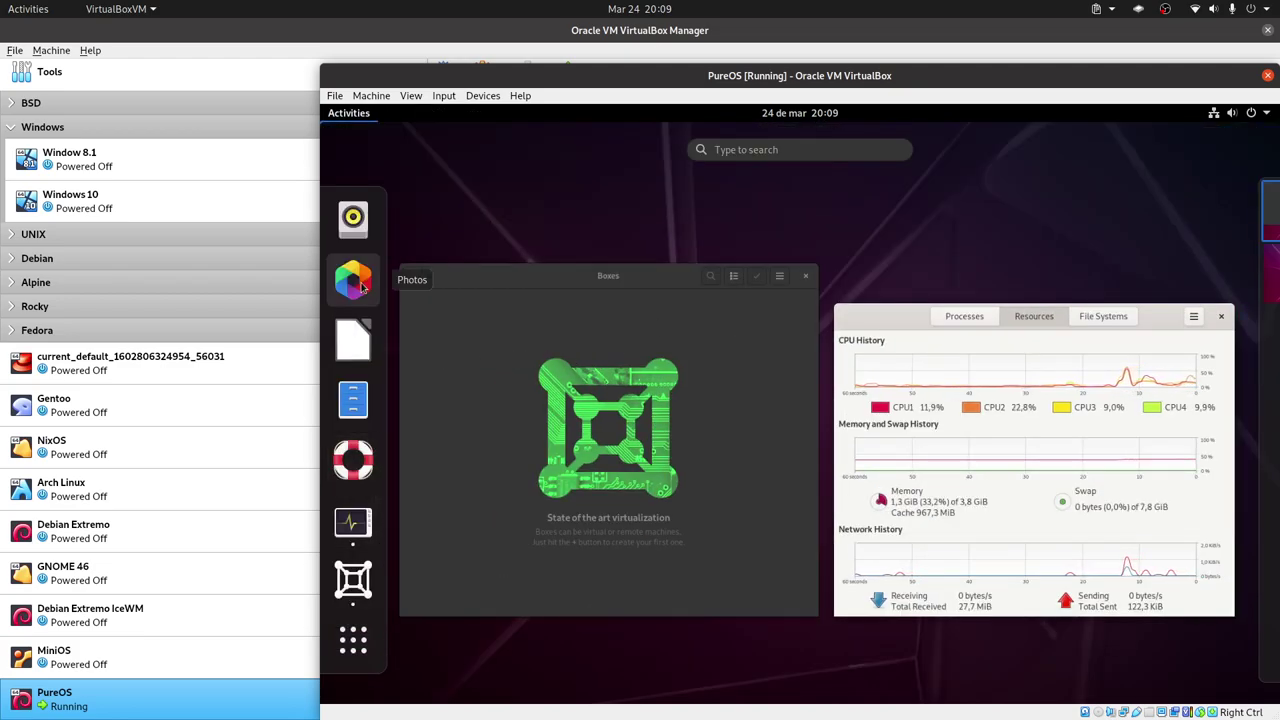
key(super)
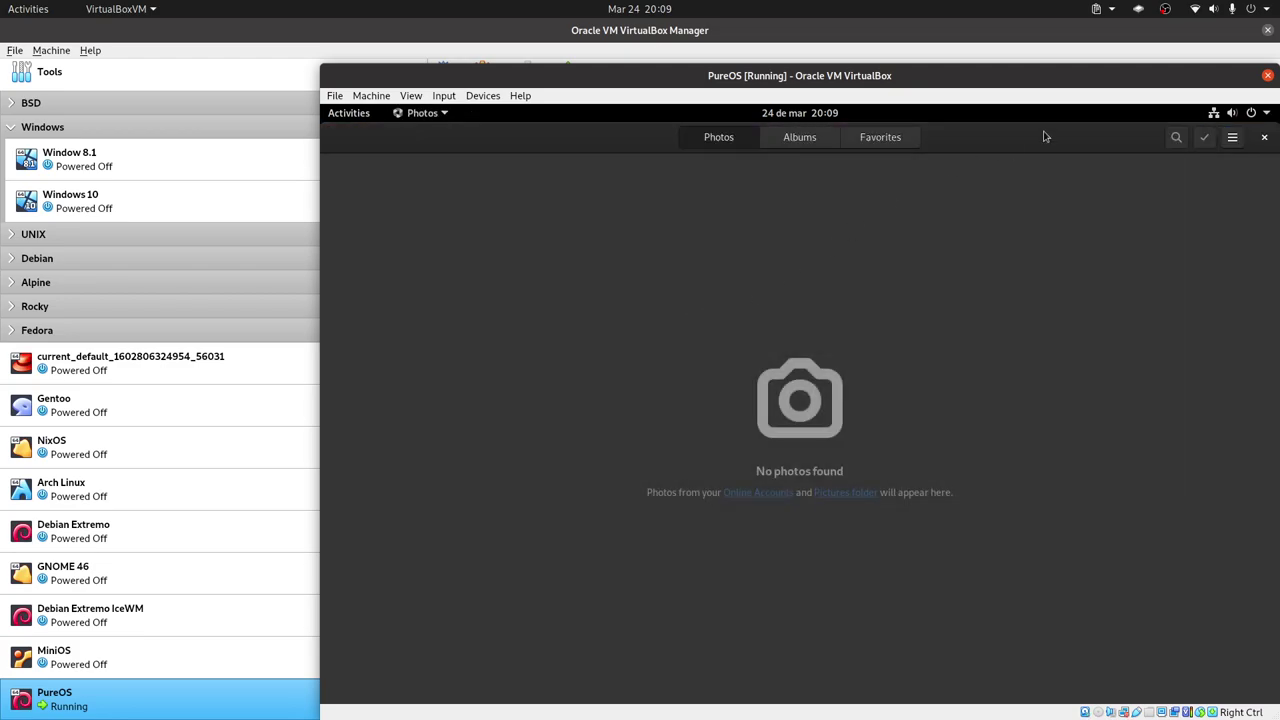
double_click(1122, 150)
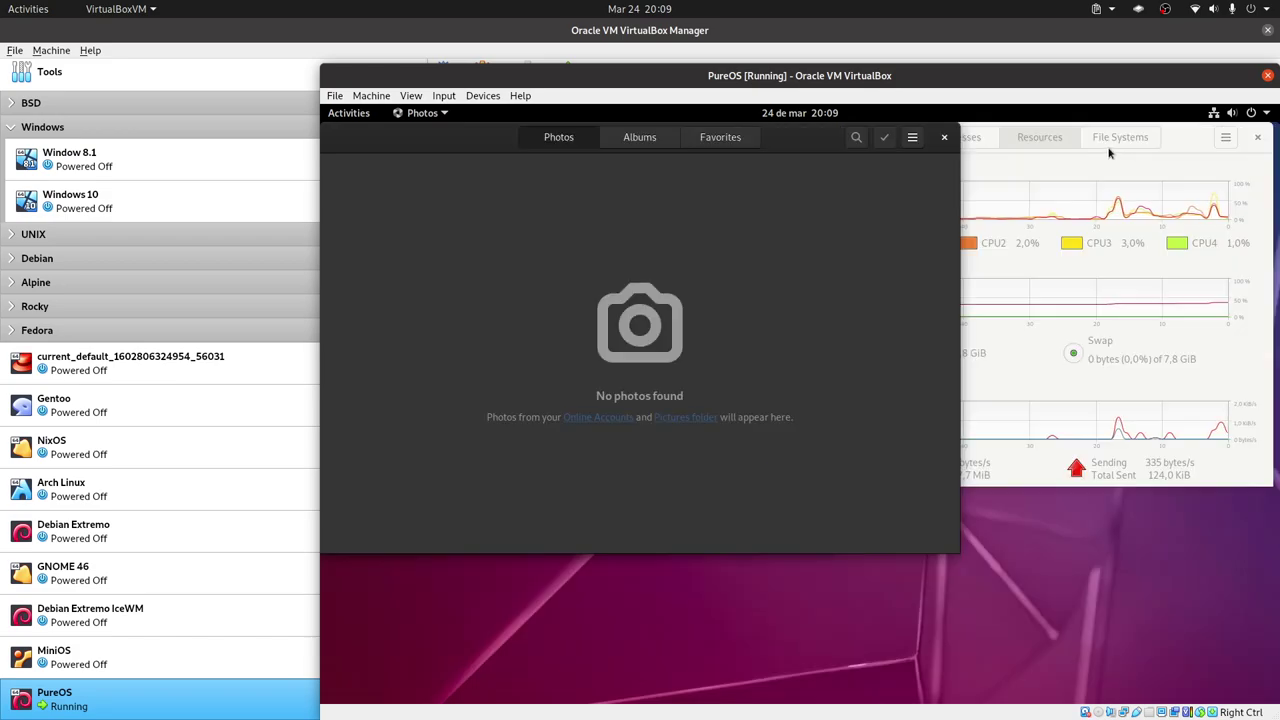
drag(790, 148, 885, 482)
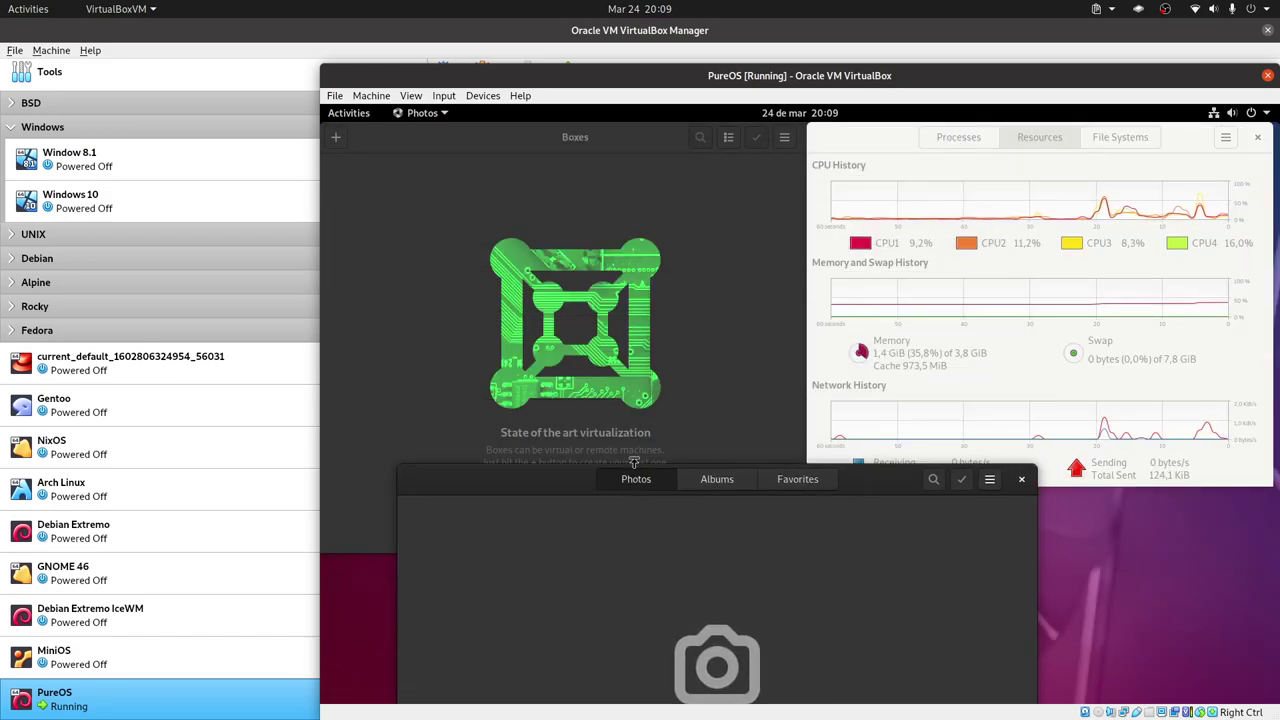
key(super)
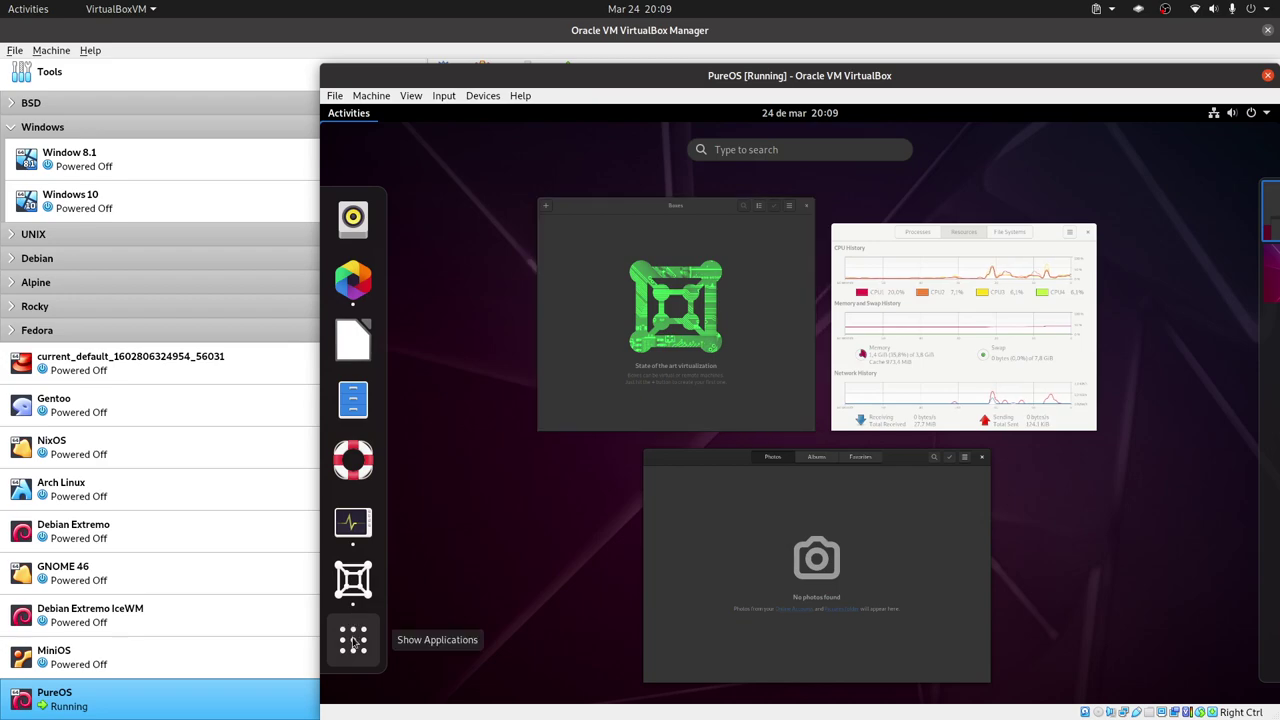
click(354, 626)
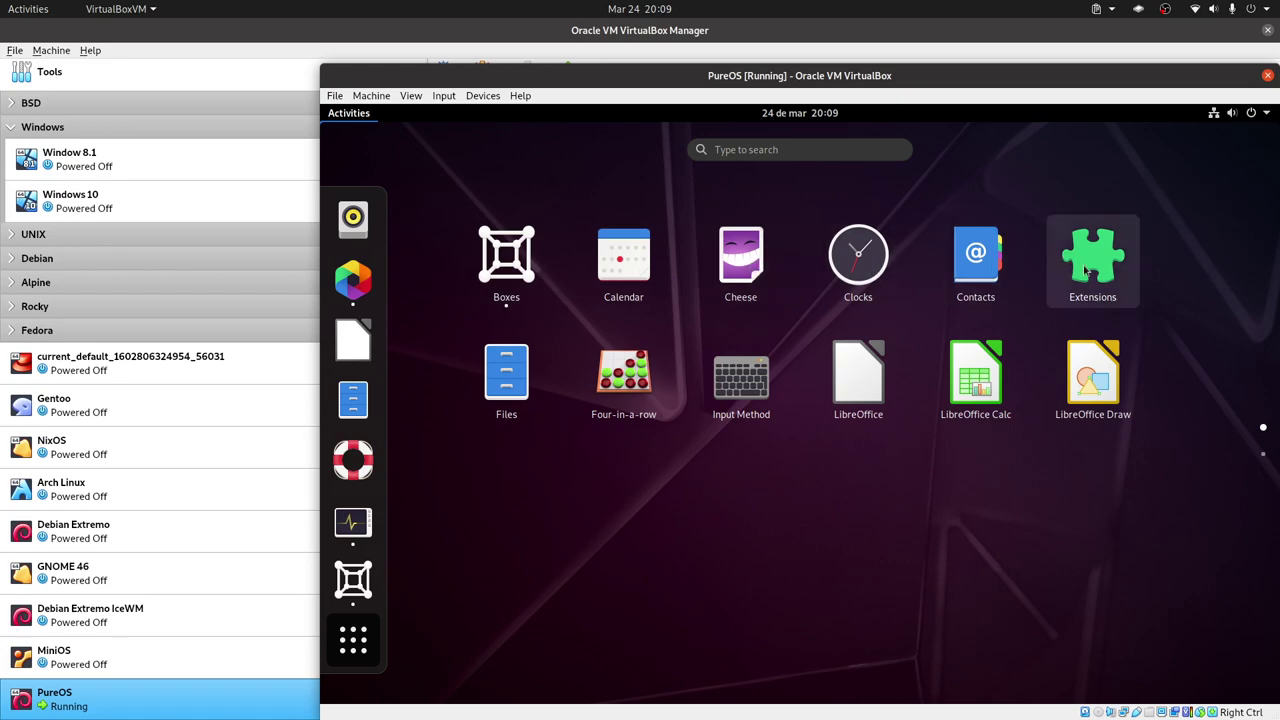
Open Files at the Home folder and view then close its About dialog.
click(478, 414)
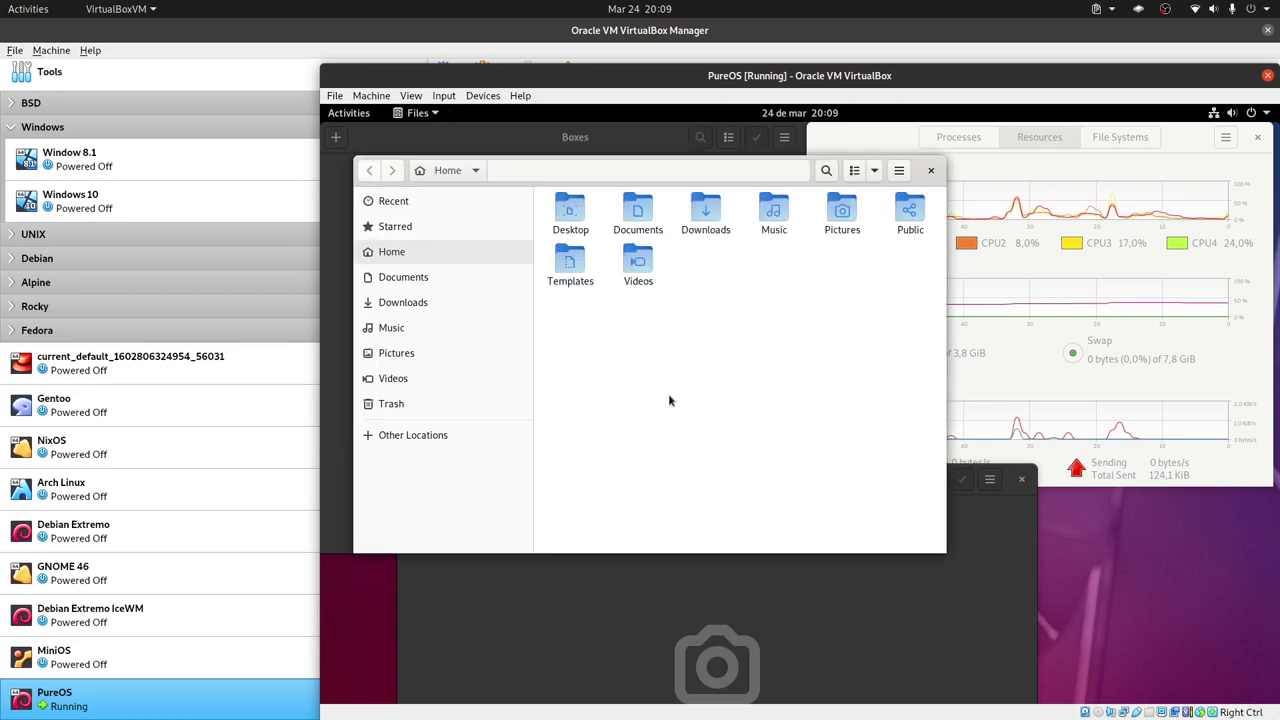
click(899, 170)
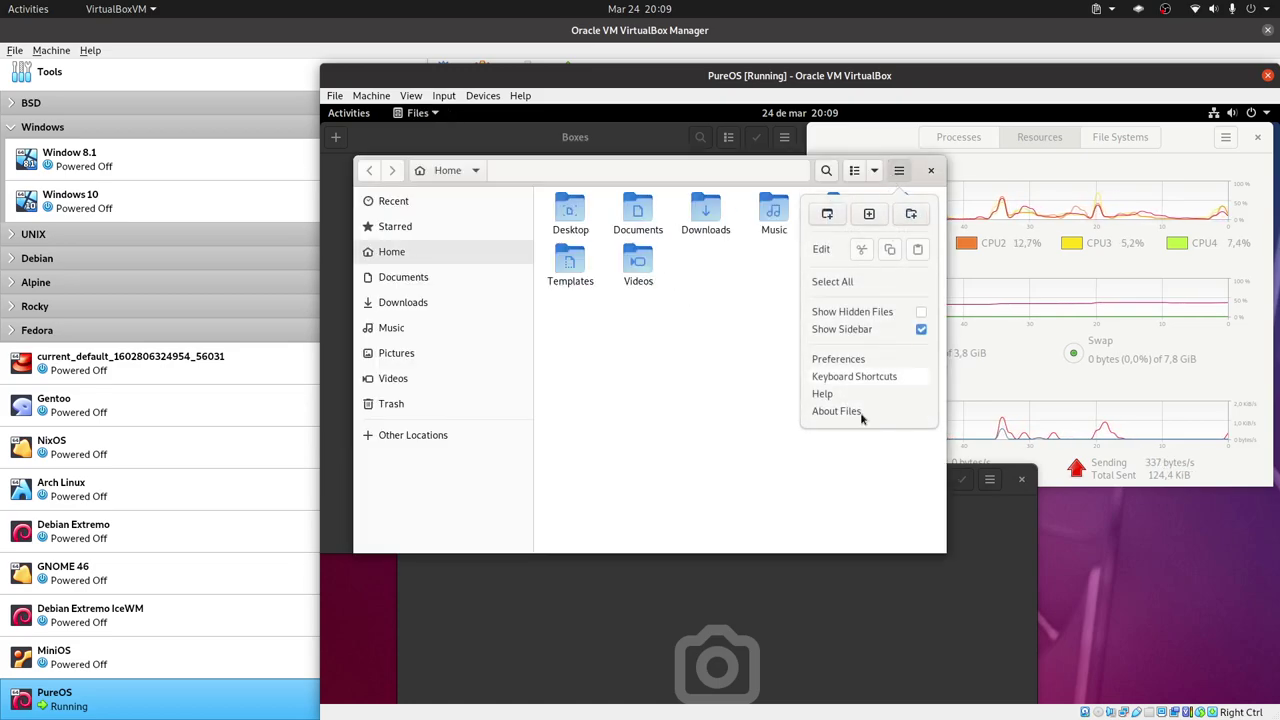
click(848, 410)
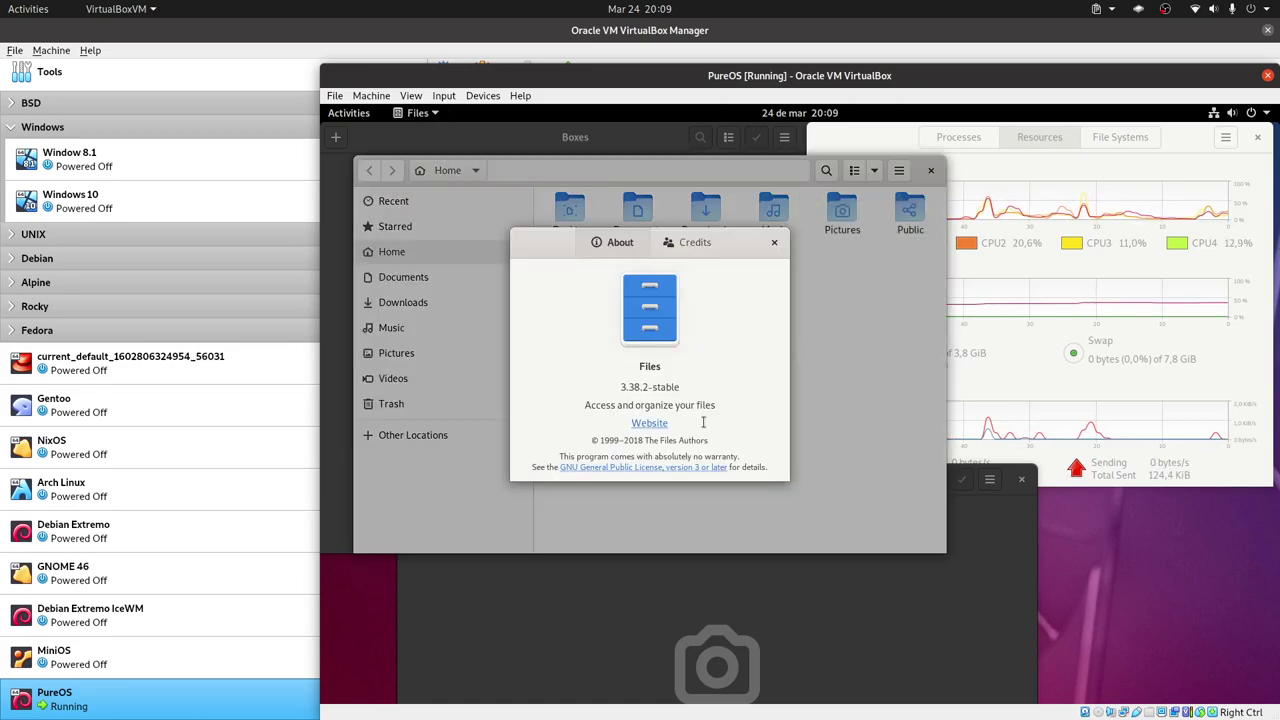
click(775, 240)
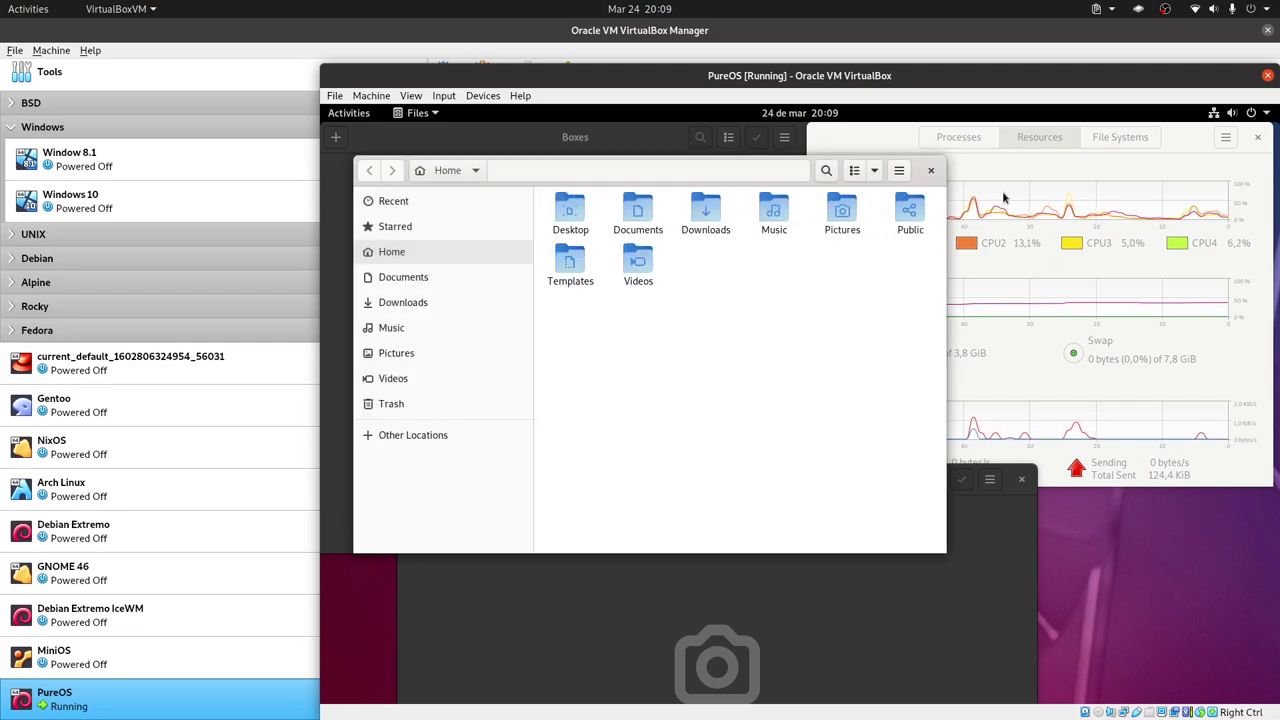
Launch Lights Off from the second app-grid page, then close it.
click(871, 138)
mouse_move(322, 106)
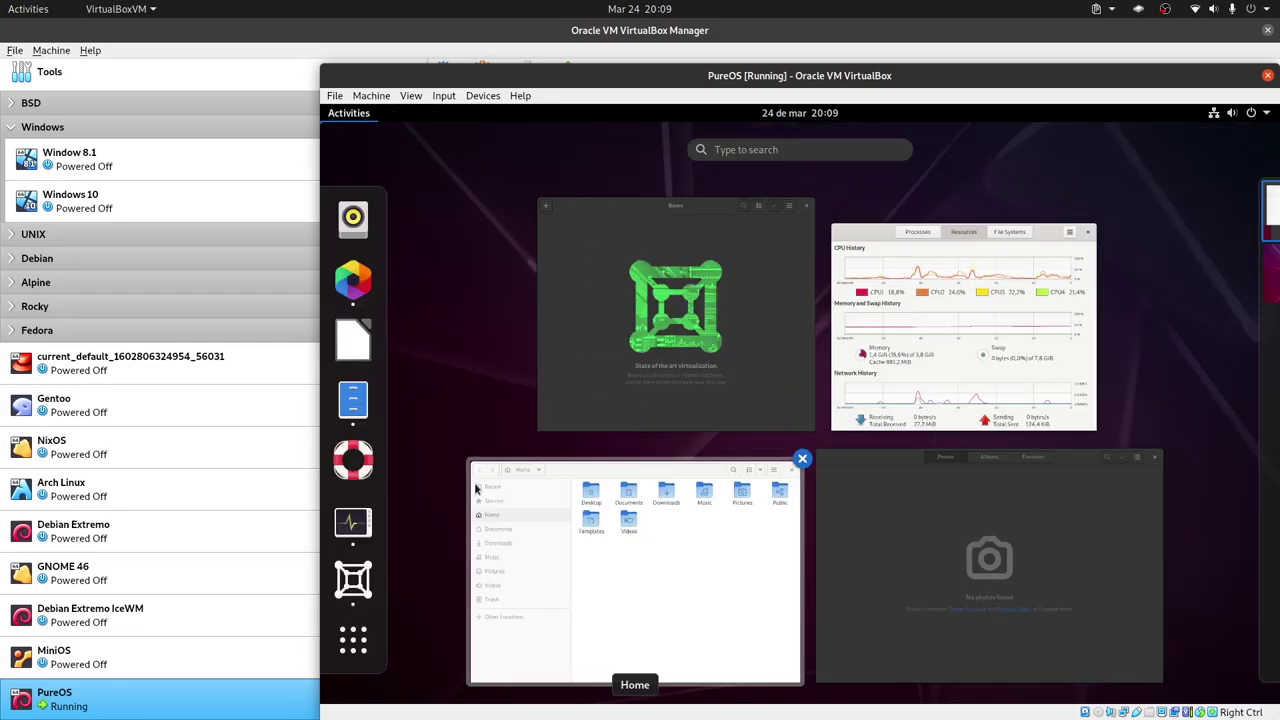
click(353, 640)
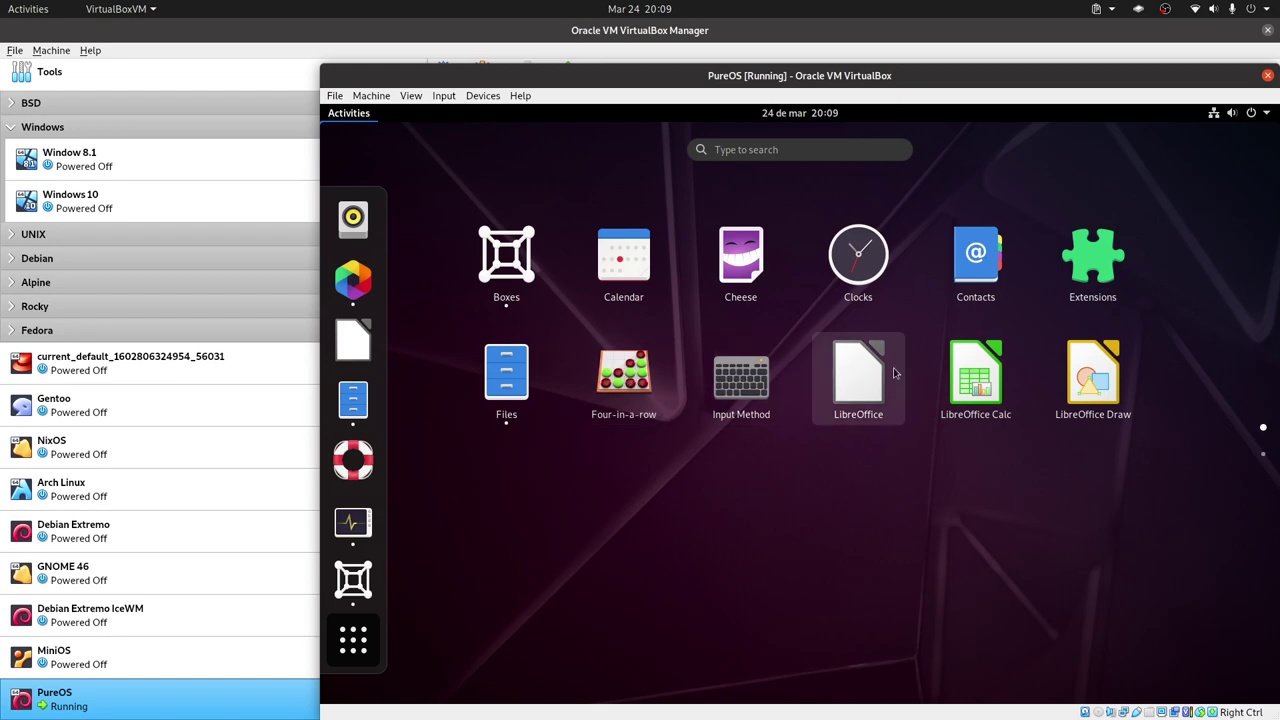
click(1263, 455)
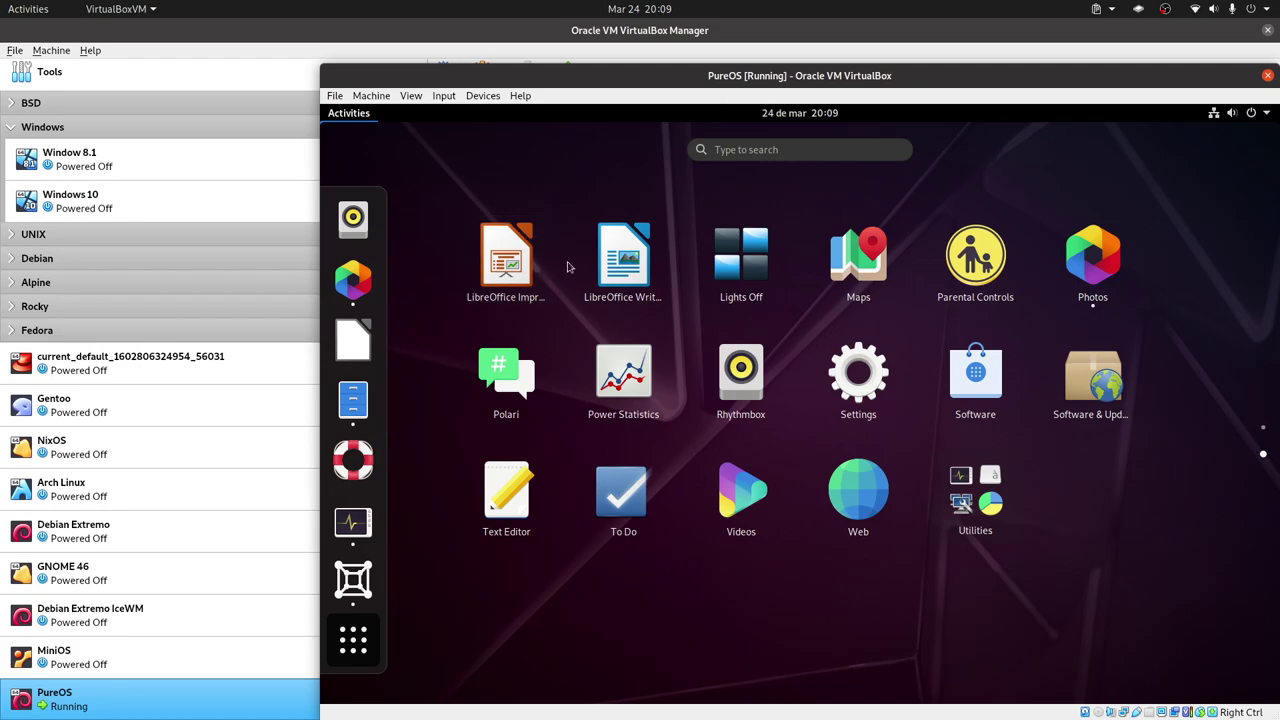
click(741, 262)
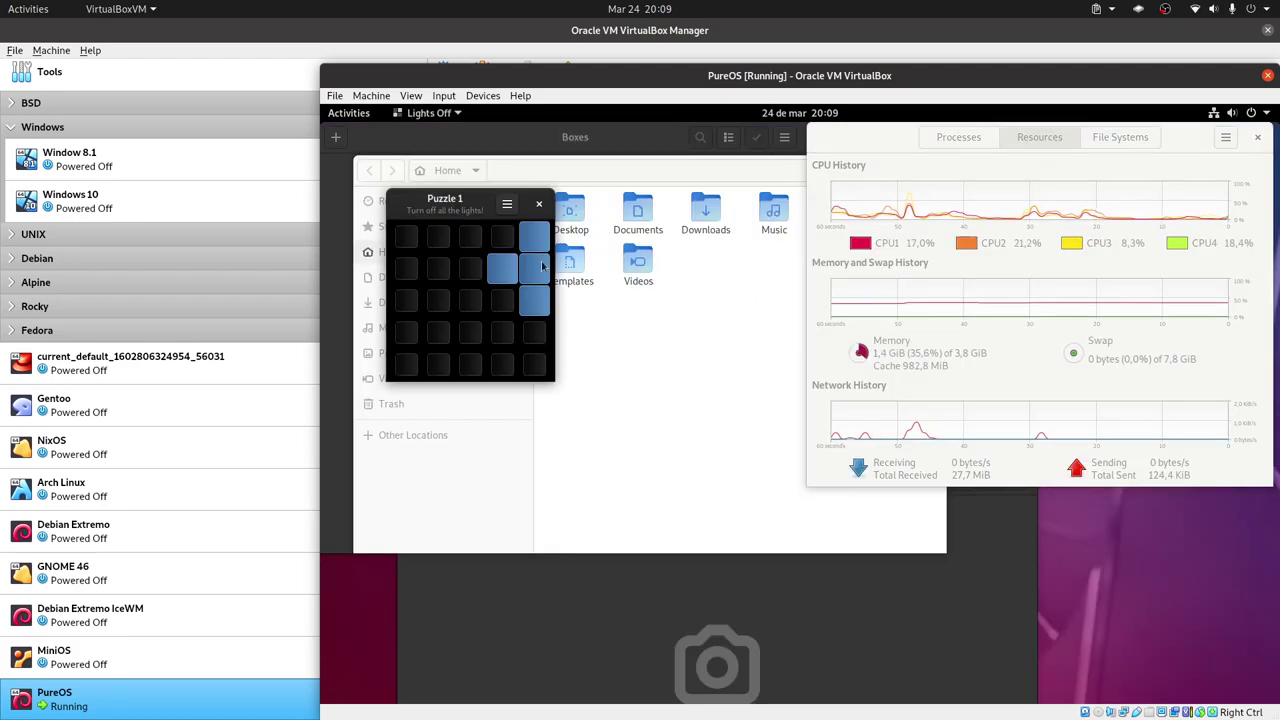
click(539, 204)
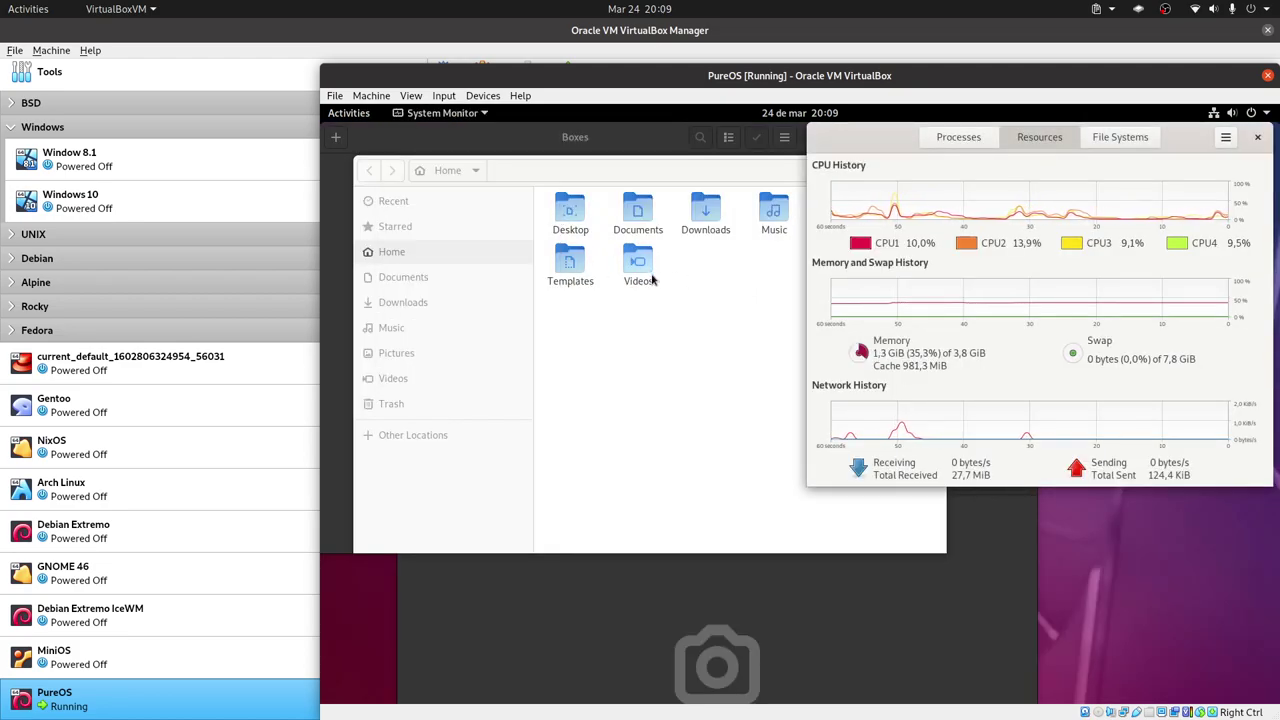
Launch the Polari chat client from the second page of applications.
key(super)
mouse_move(1206, 405)
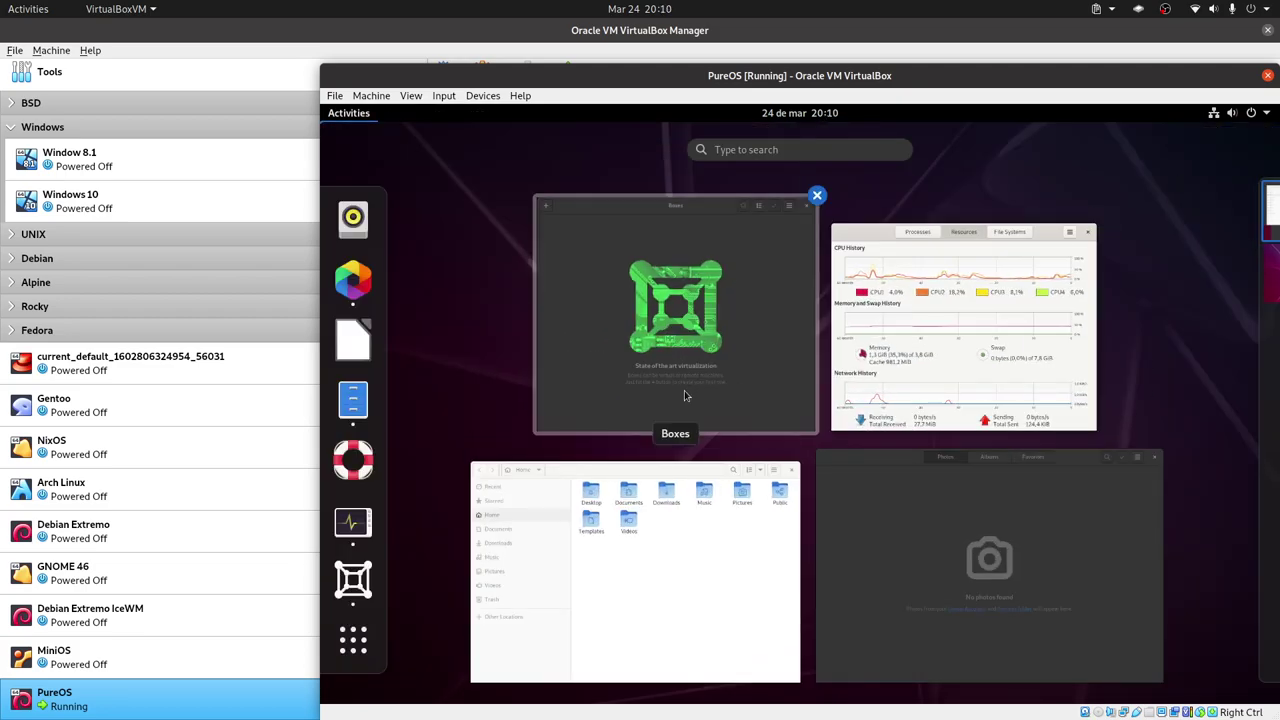
click(353, 640)
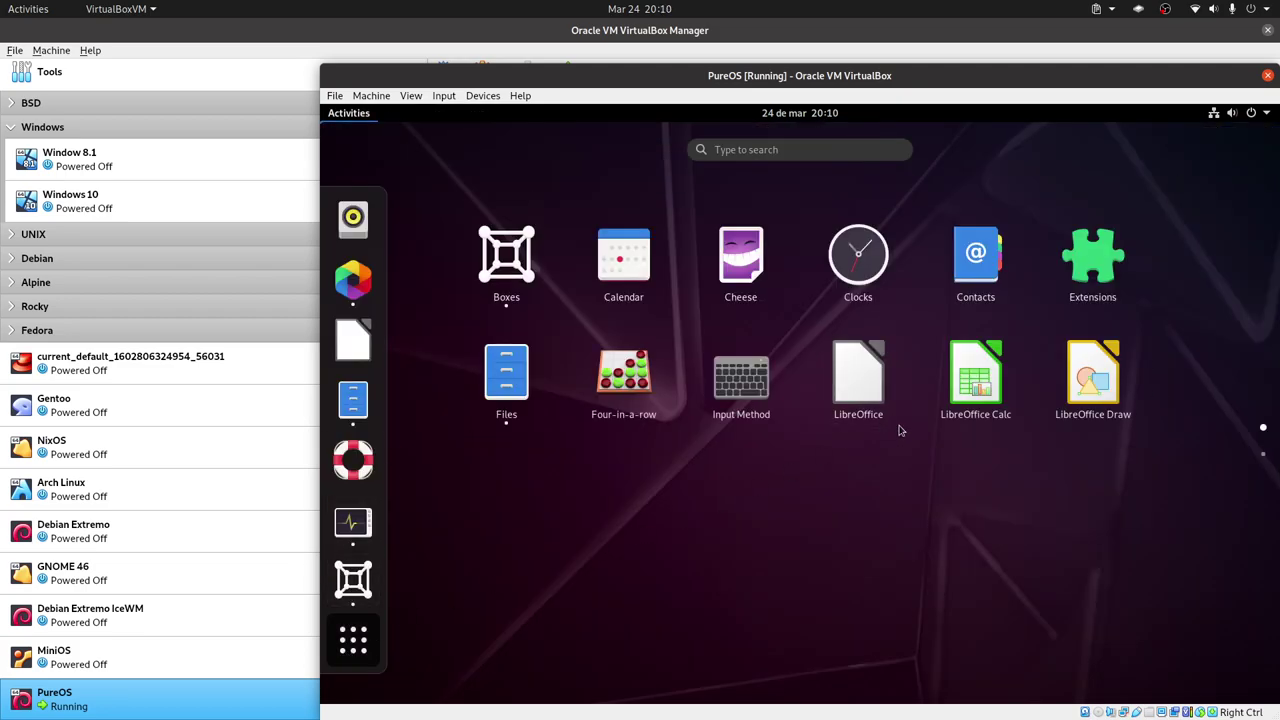
click(1264, 453)
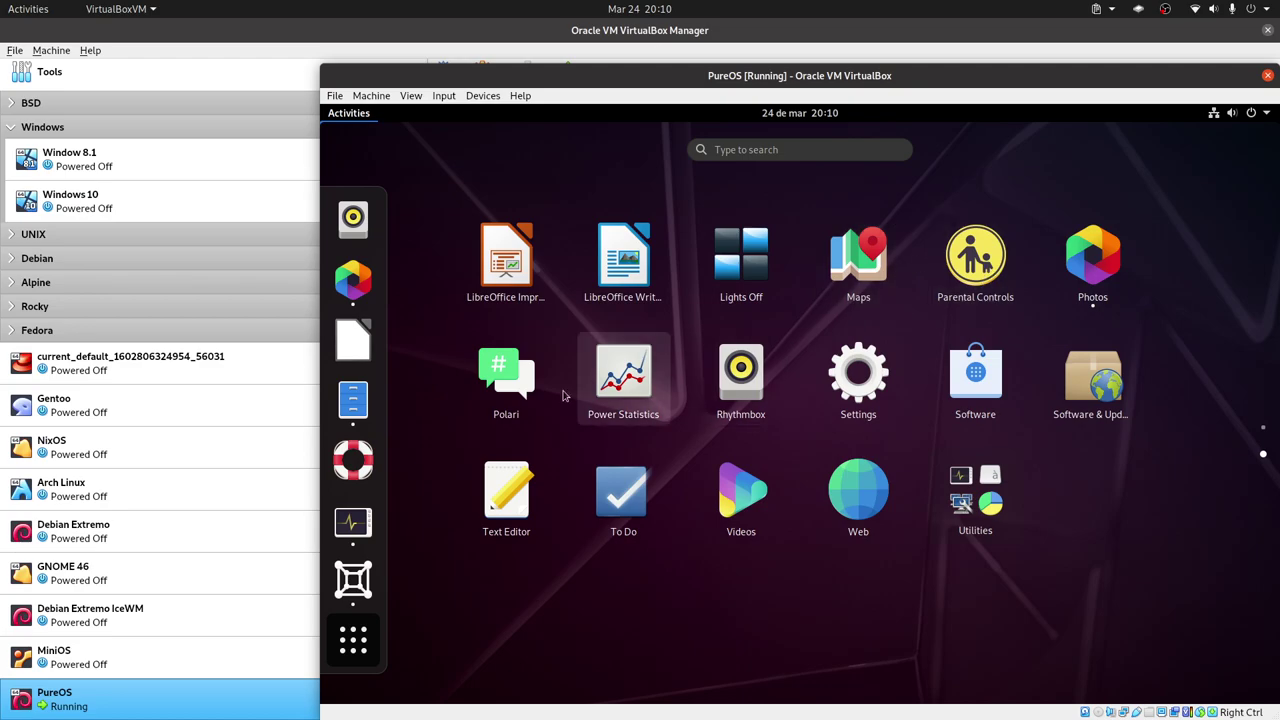
click(522, 404)
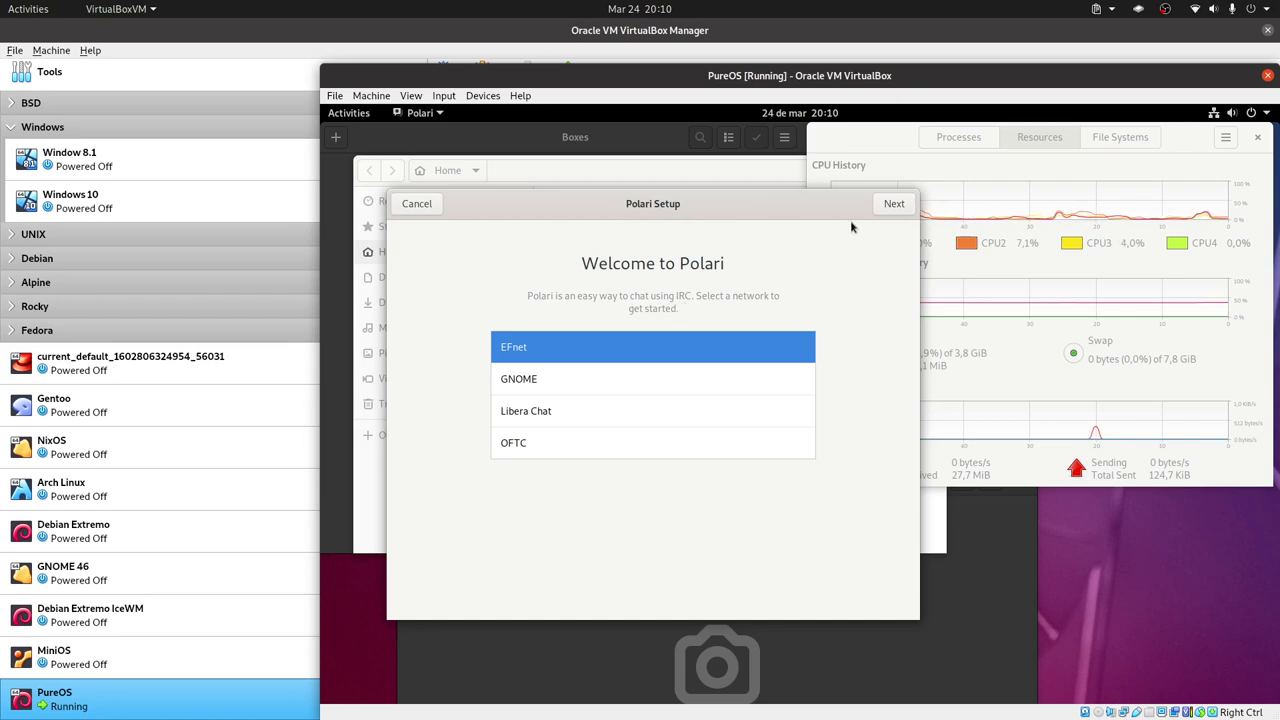
Cancel Polari's network setup and show the second page of the application grid.
click(427, 206)
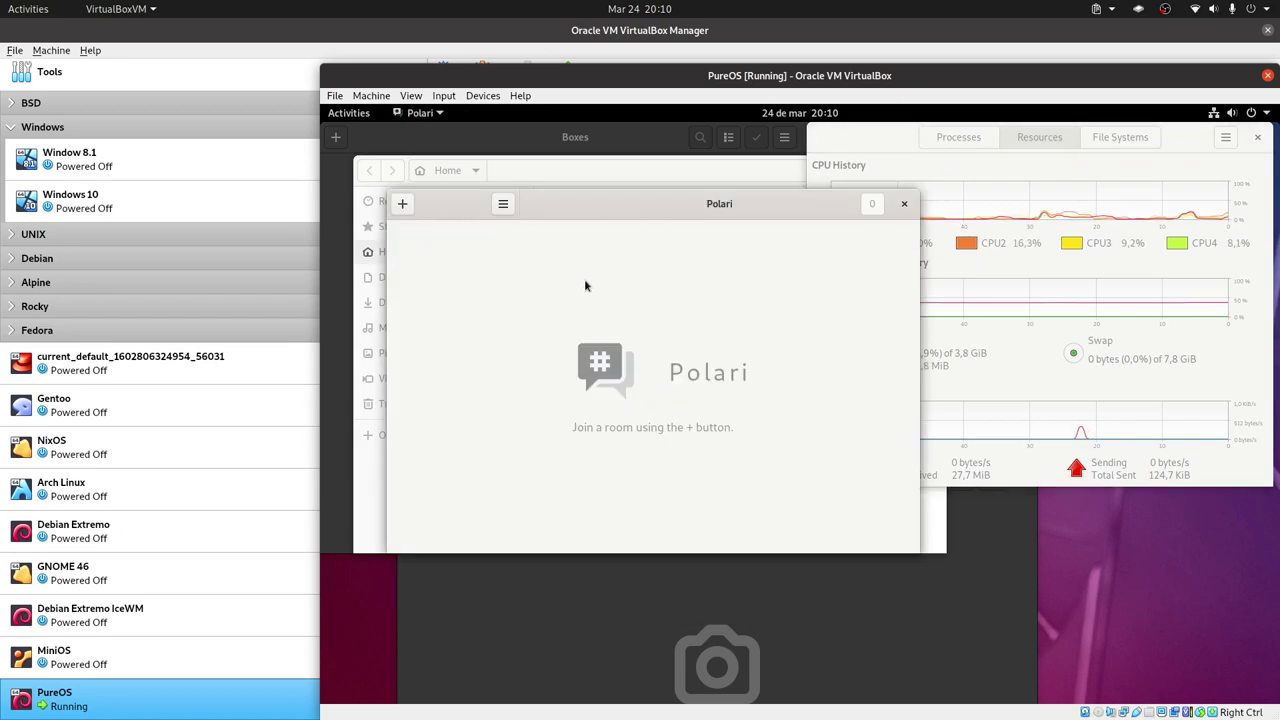
key(super)
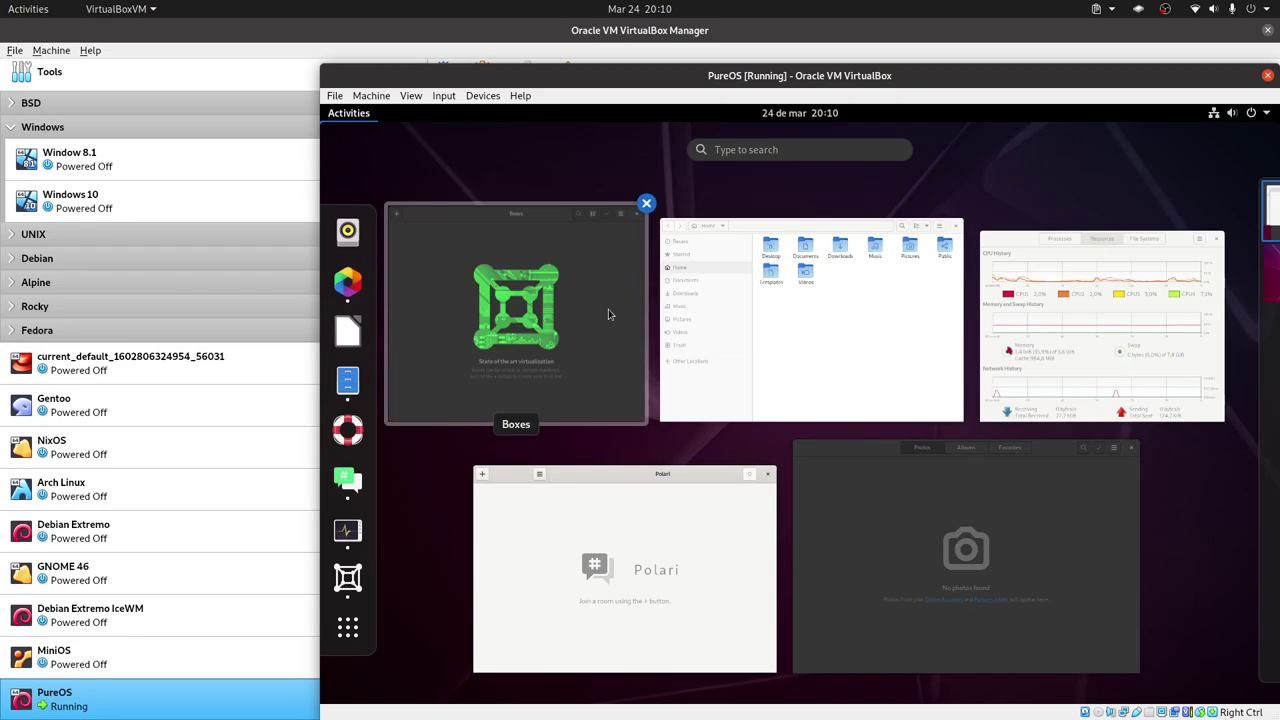
click(348, 627)
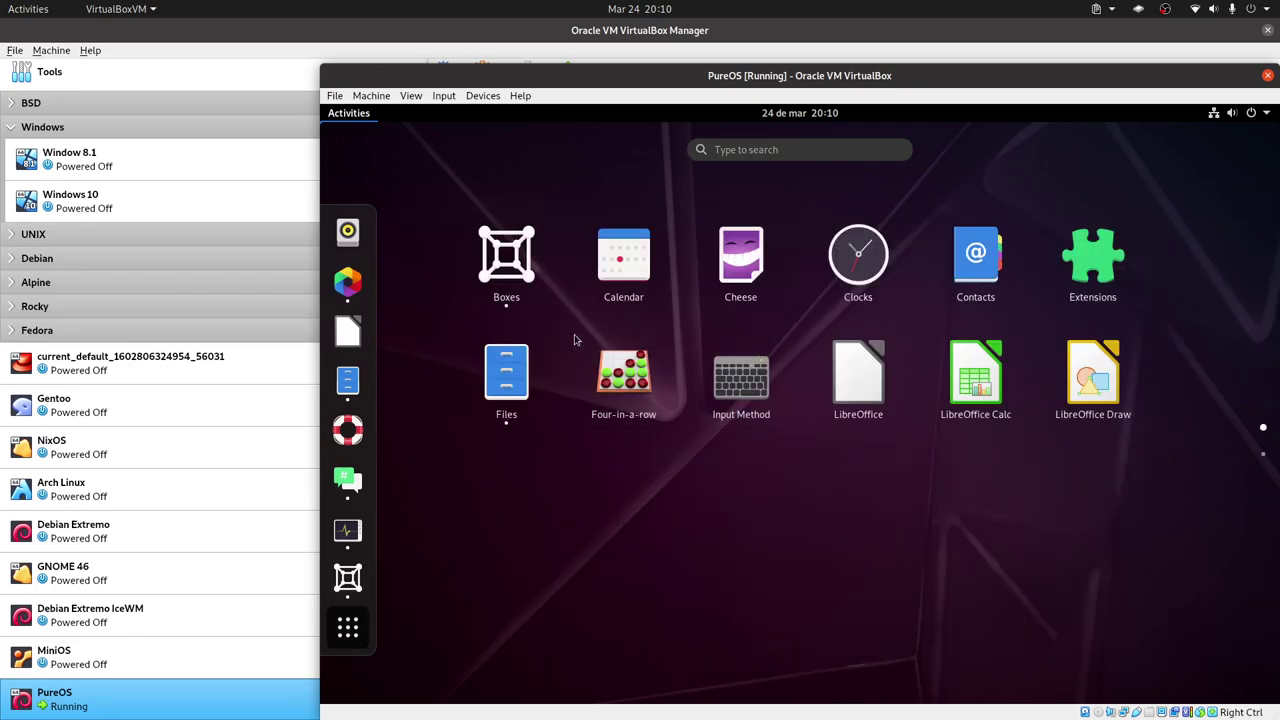
click(1264, 453)
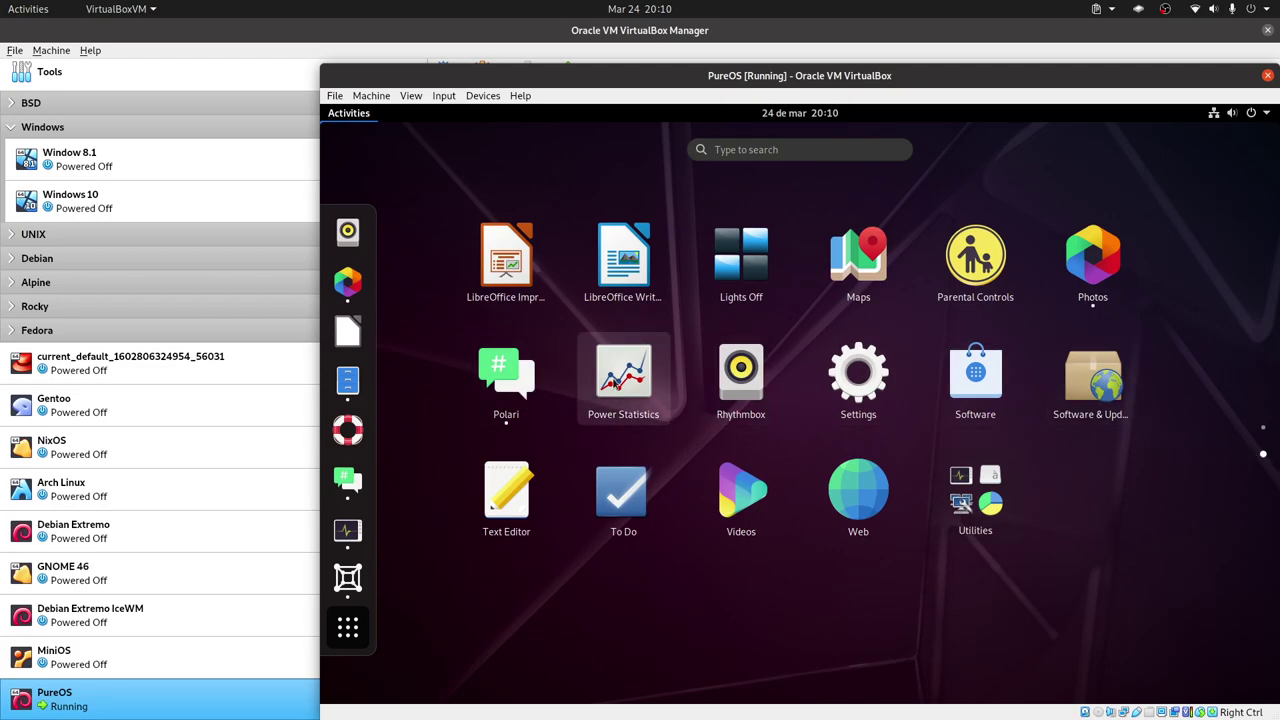
Launch the Software store and bring System Monitor to the front.
click(1004, 386)
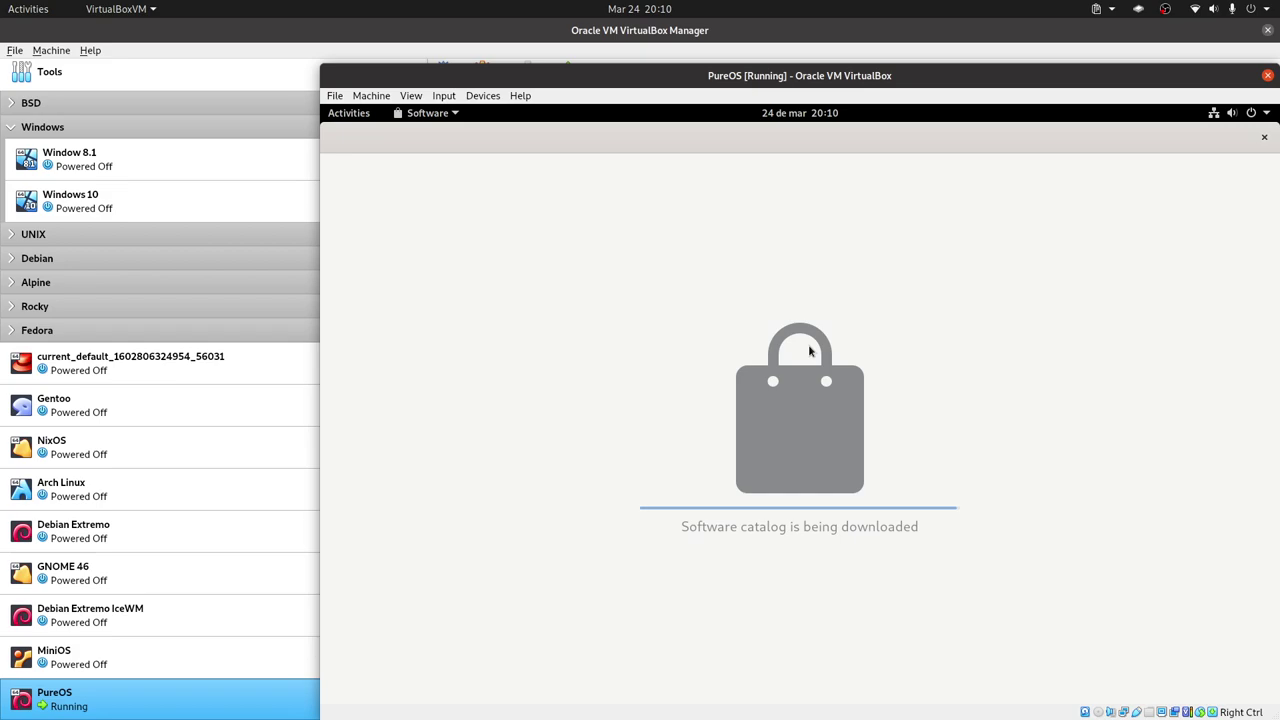
key(super)
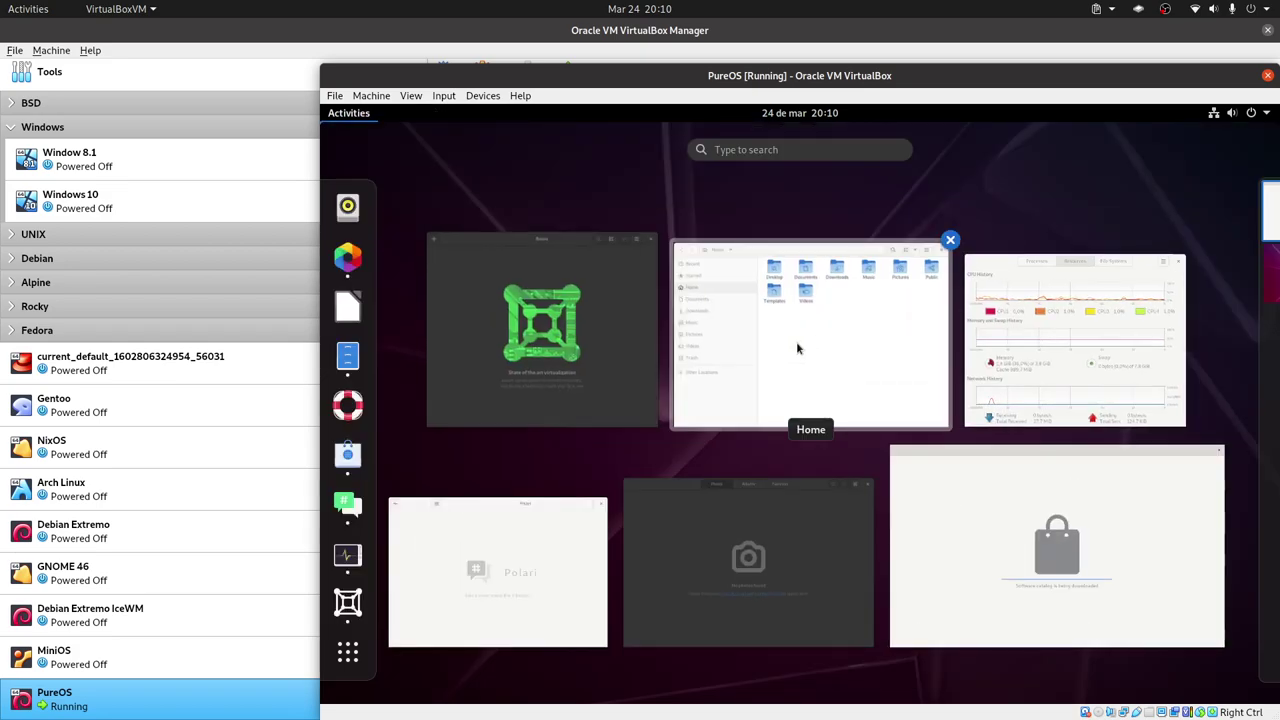
click(966, 370)
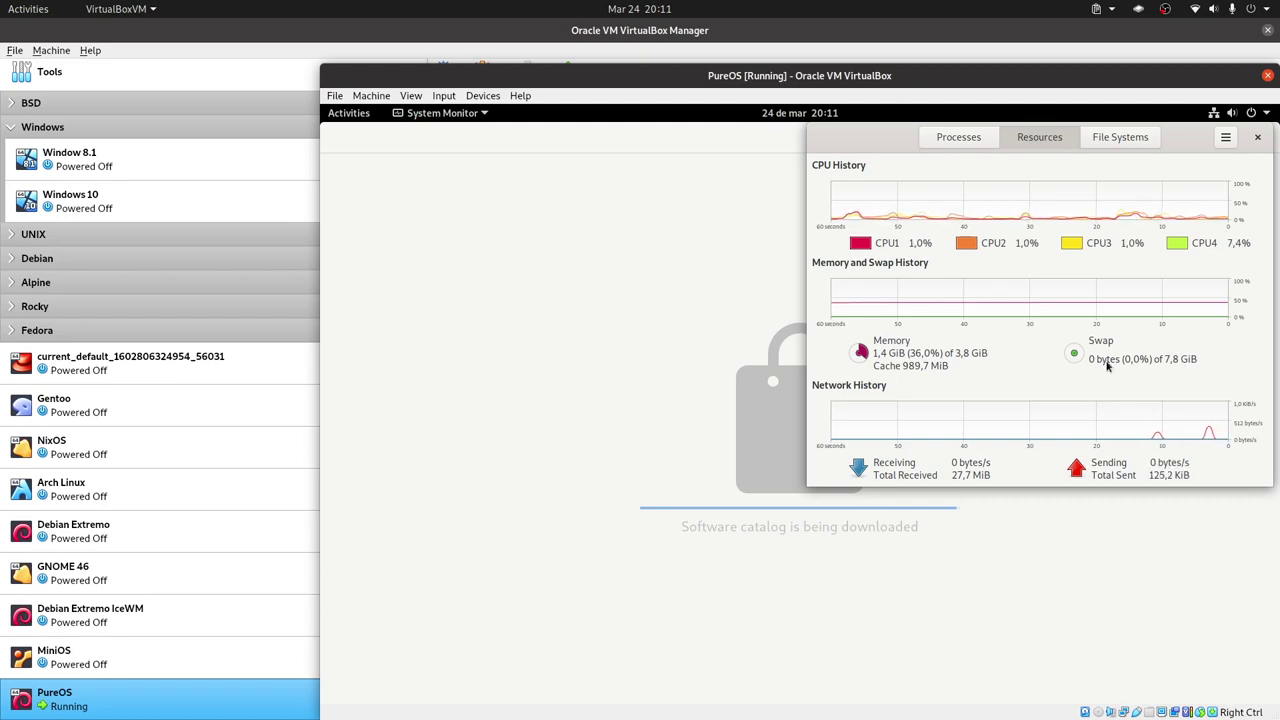
Show the application grid's second page with Text Editor and To Do.
key(super)
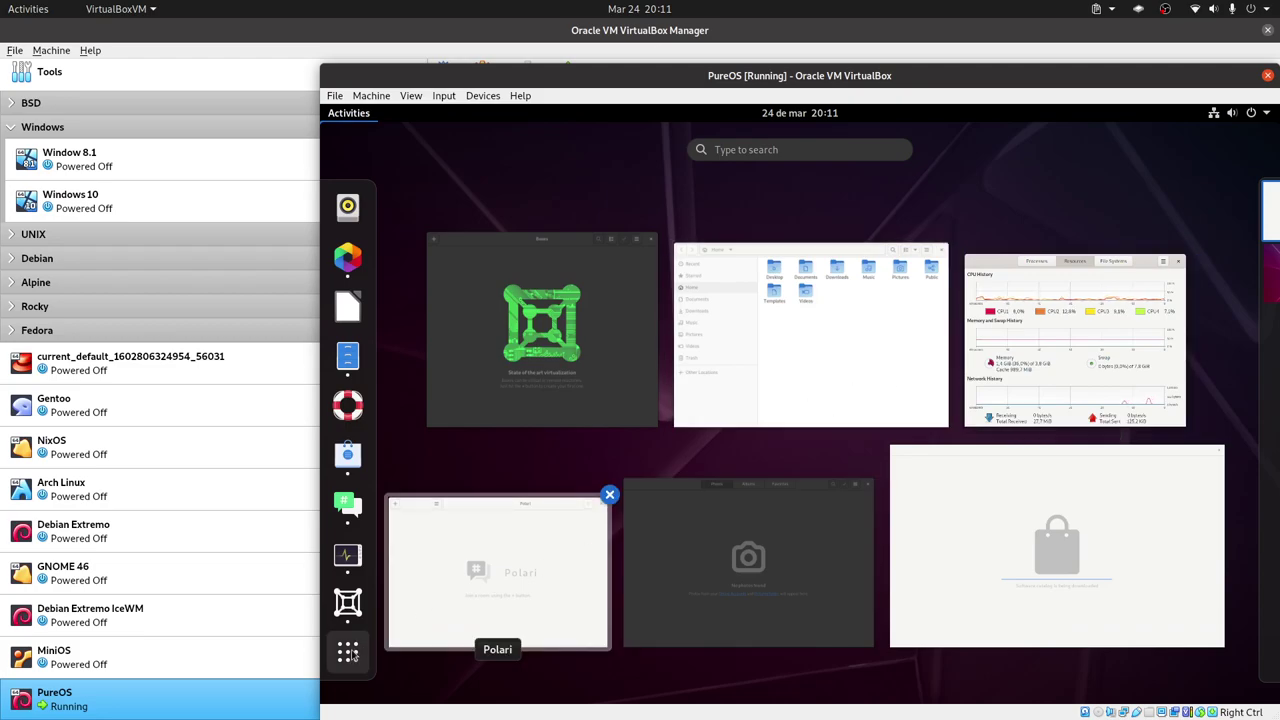
click(352, 655)
click(1262, 456)
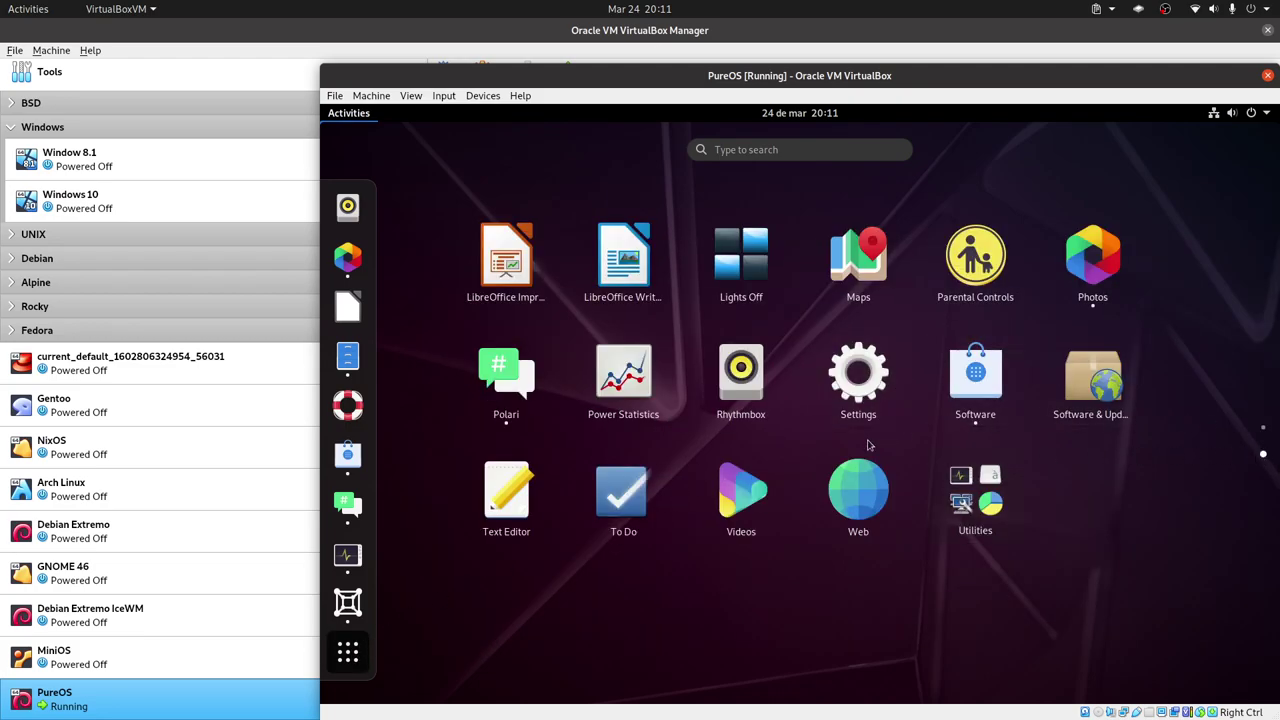
Launch Text Editor and view then close its About Text Editor information.
click(525, 497)
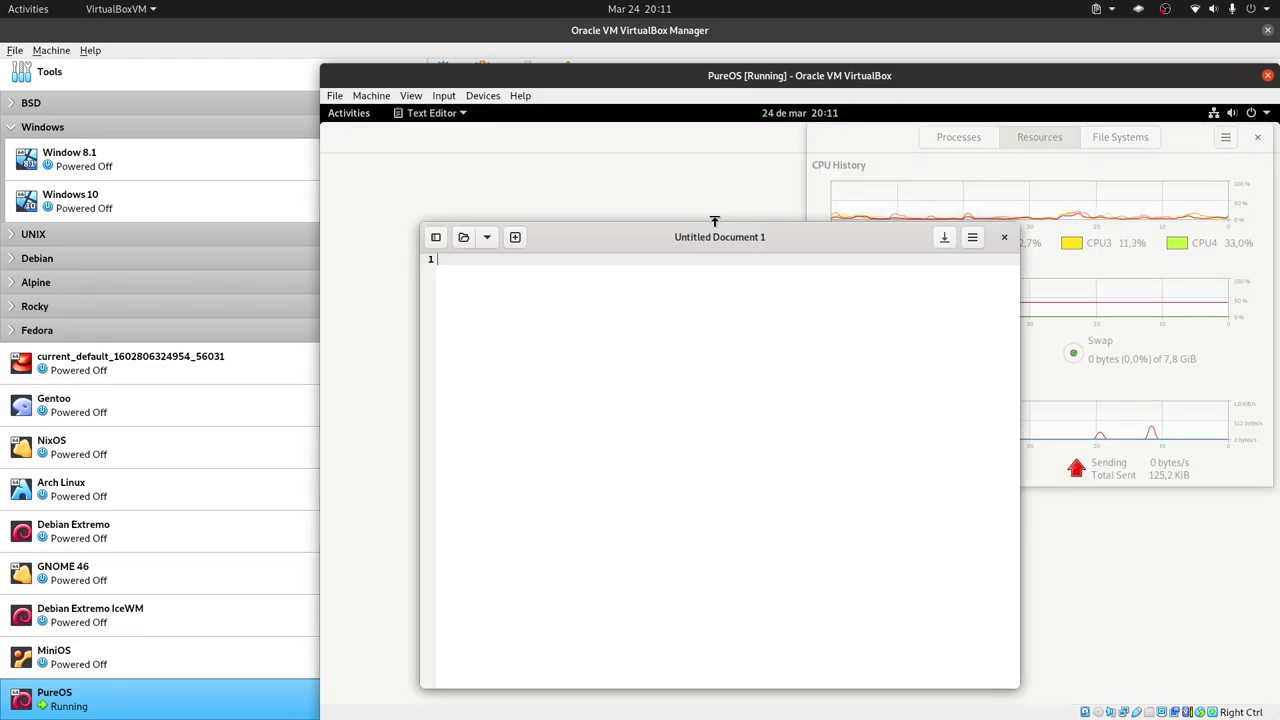
click(972, 237)
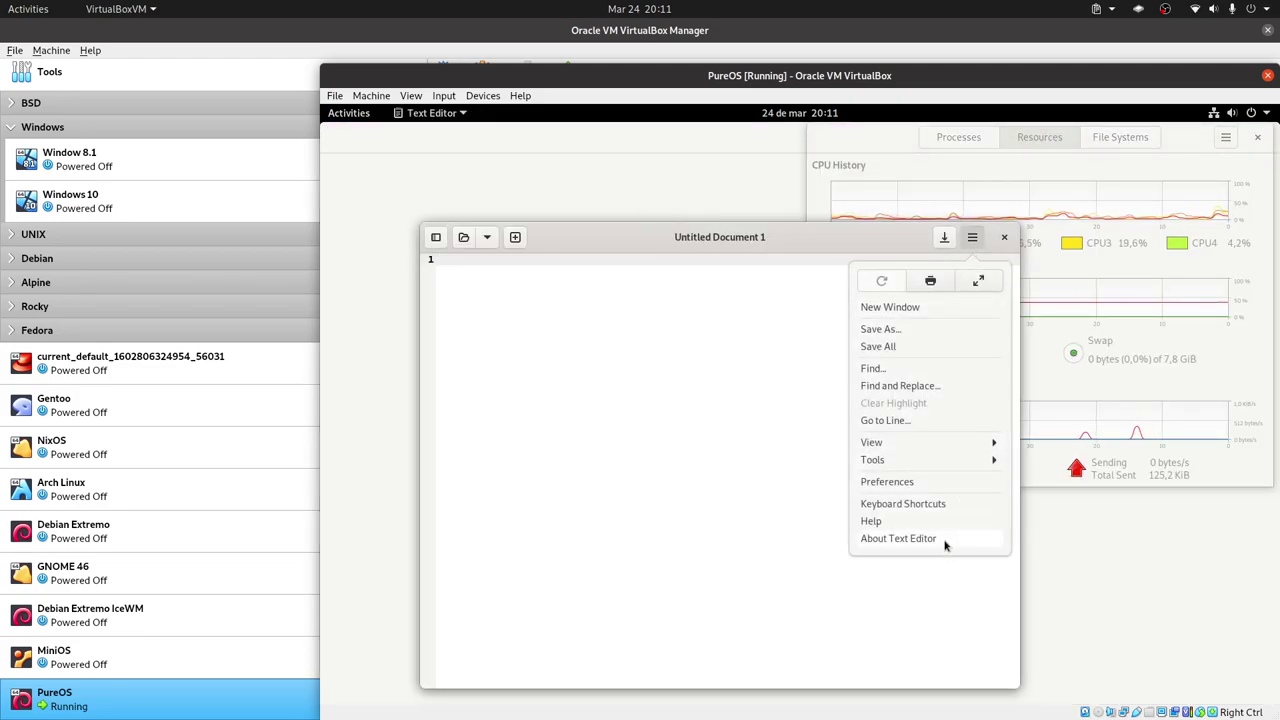
click(944, 540)
click(844, 343)
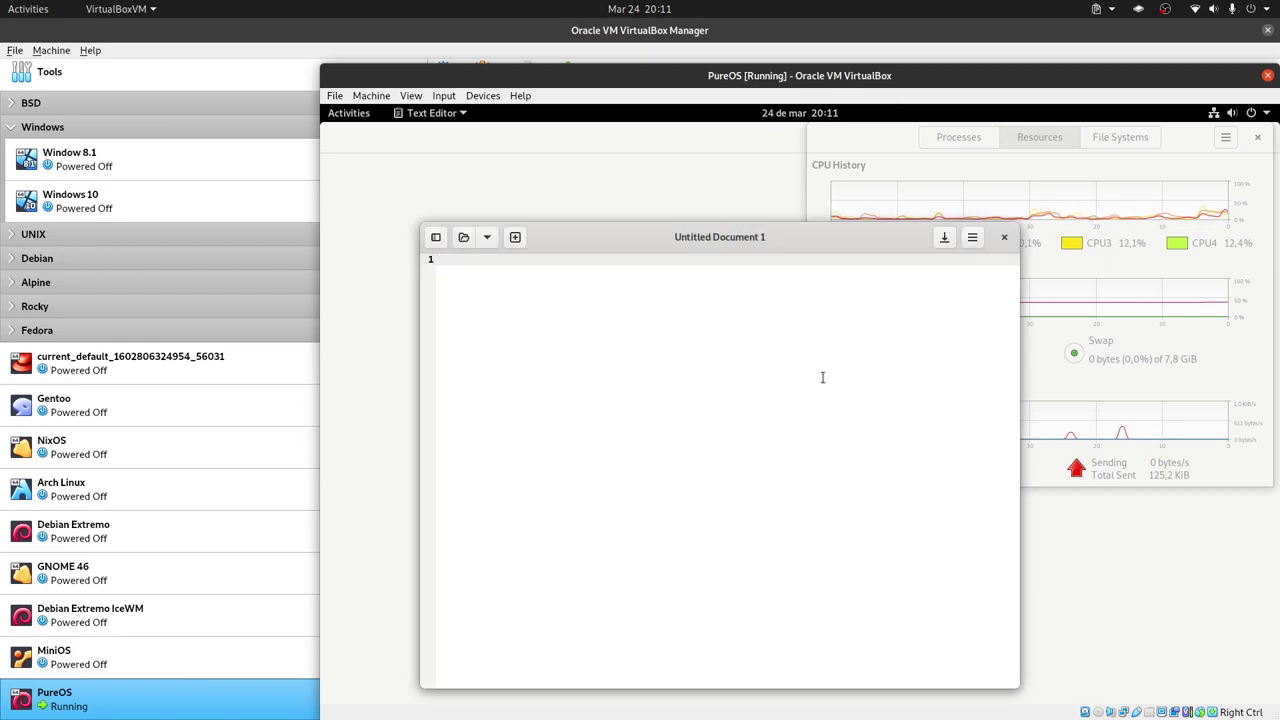
Return to the second page of the application grid.
key(super)
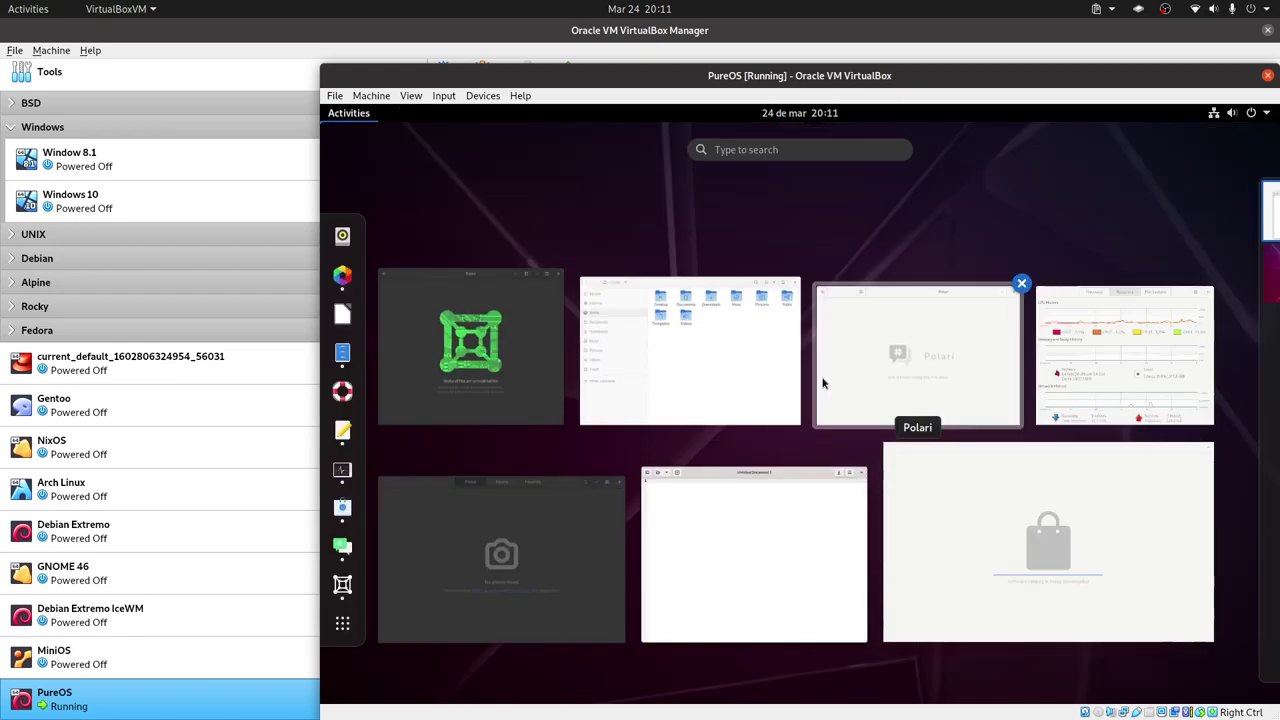
click(342, 623)
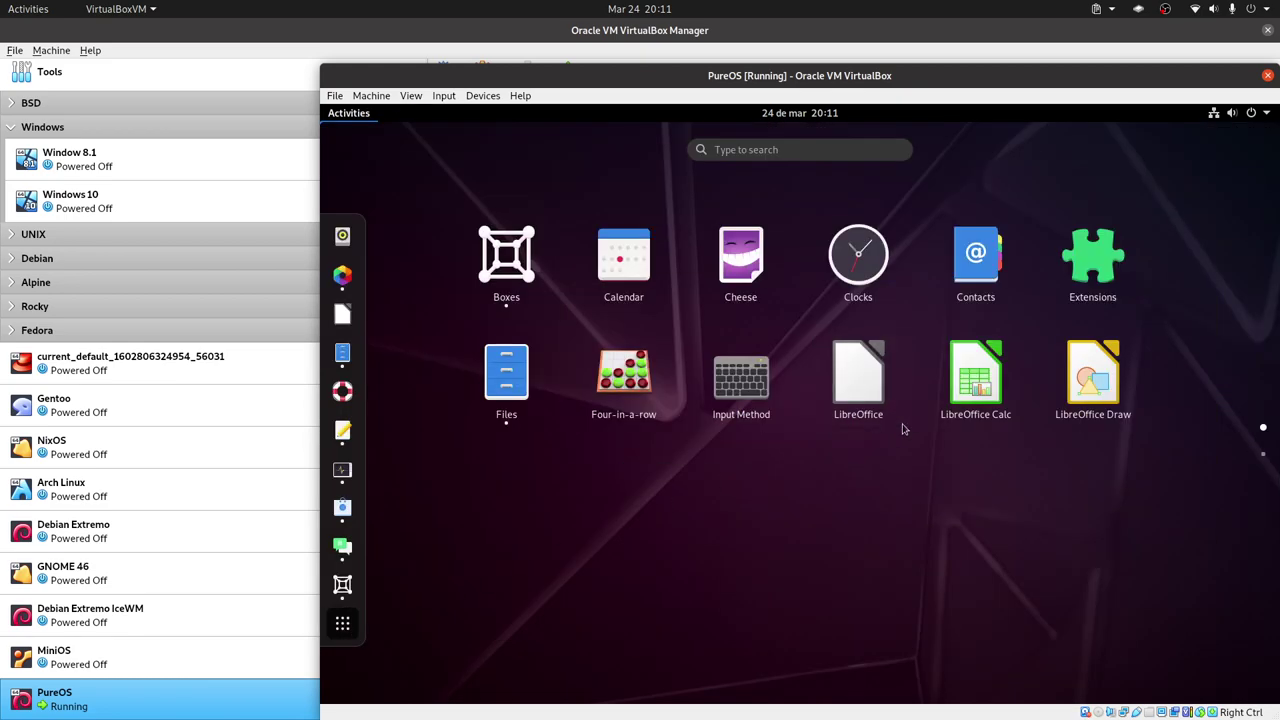
click(1263, 453)
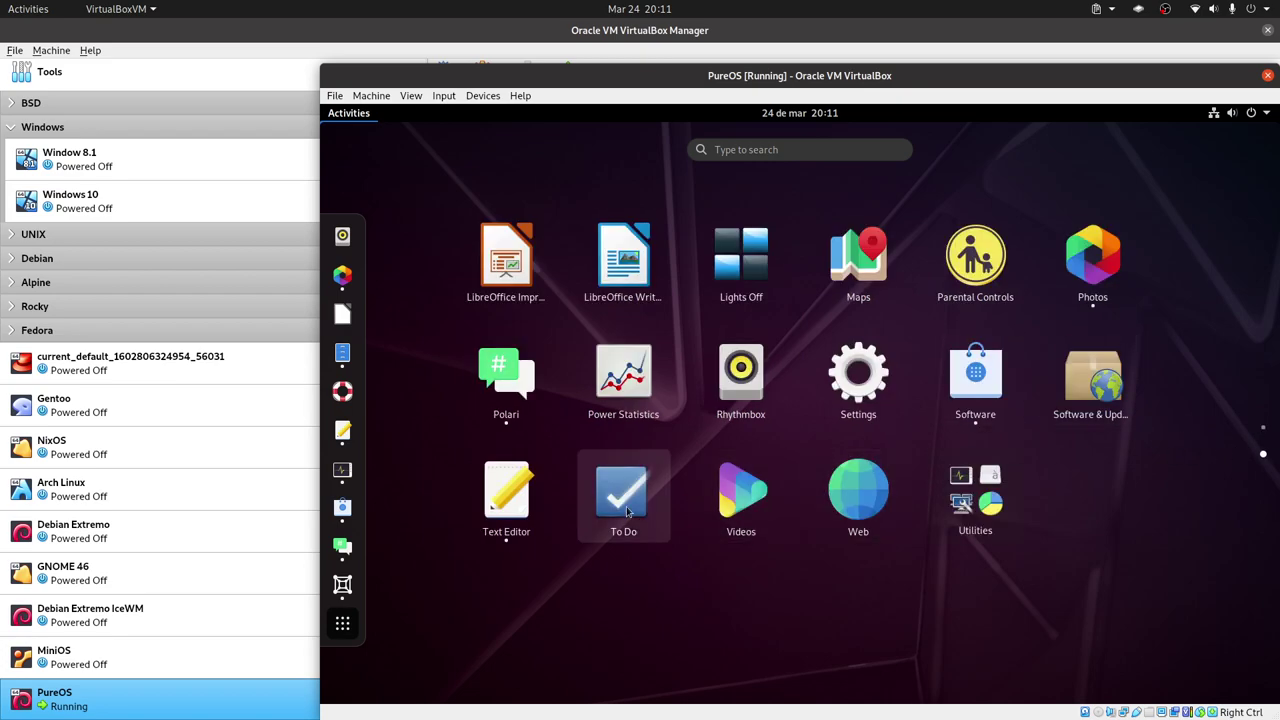
Open the Personal list in To Do, then launch Videos and restore its window to a smaller size.
click(630, 492)
click(484, 293)
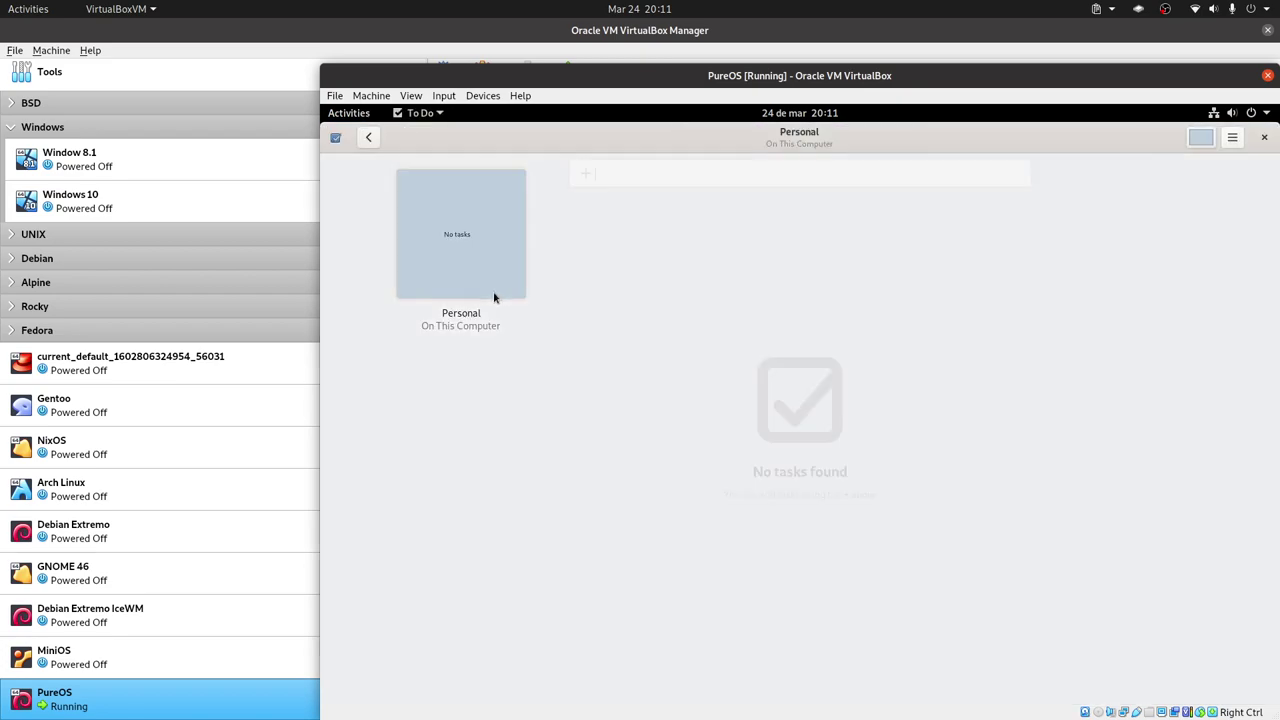
key(super)
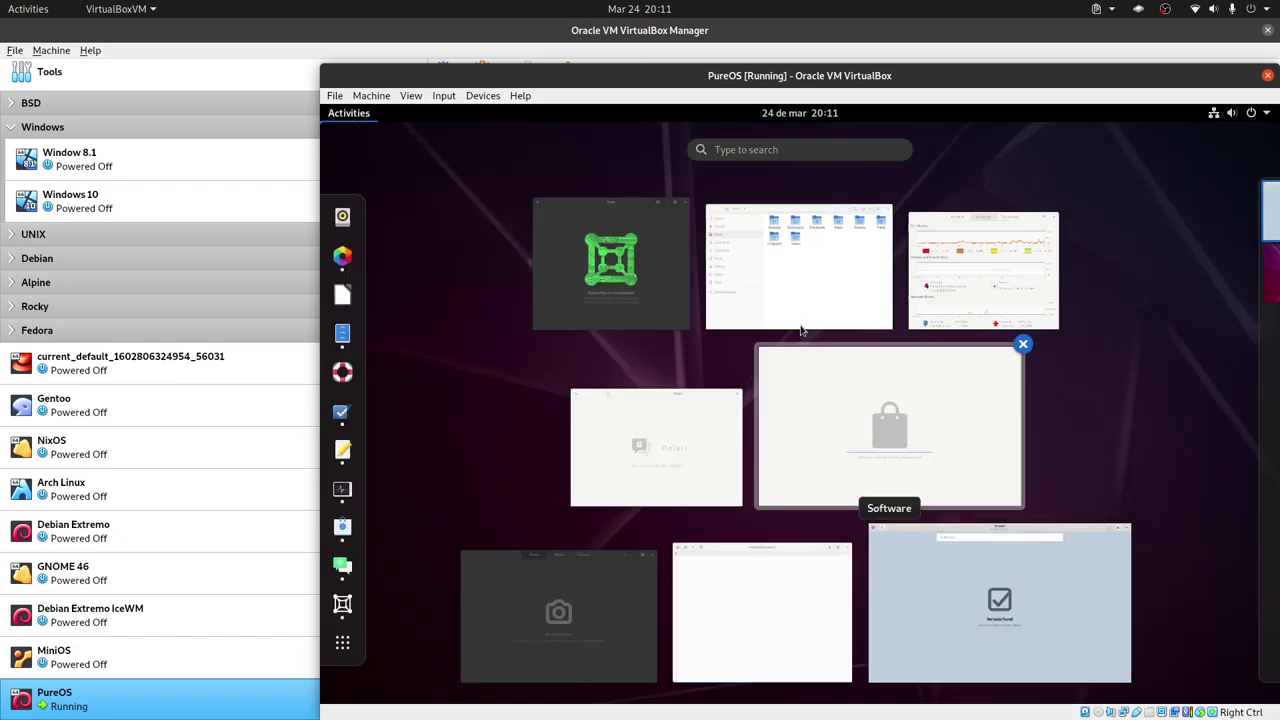
click(342, 642)
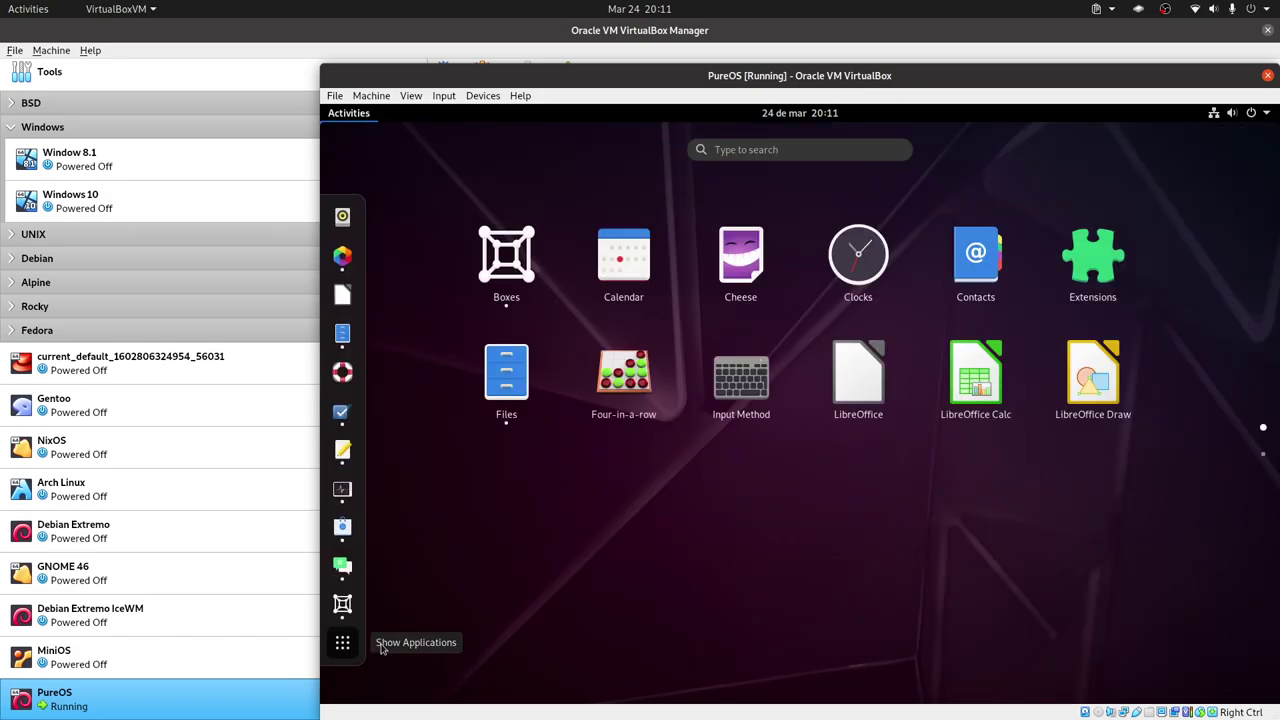
click(1263, 457)
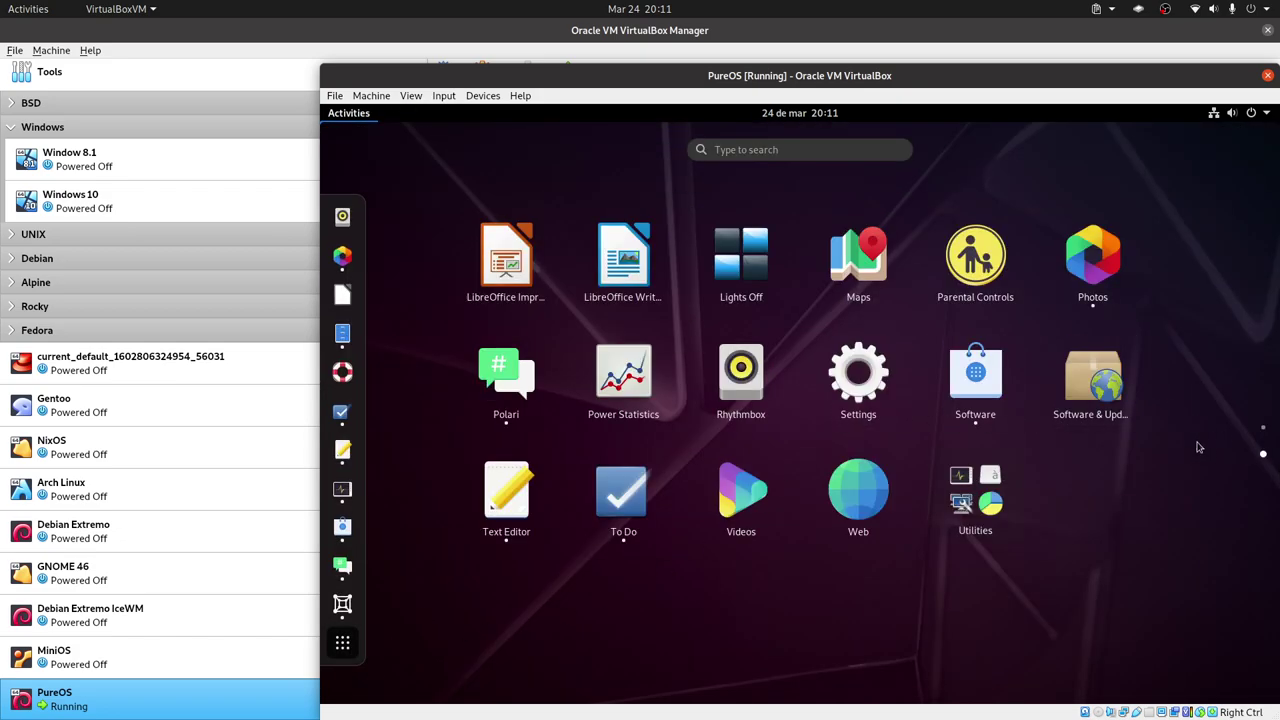
click(758, 498)
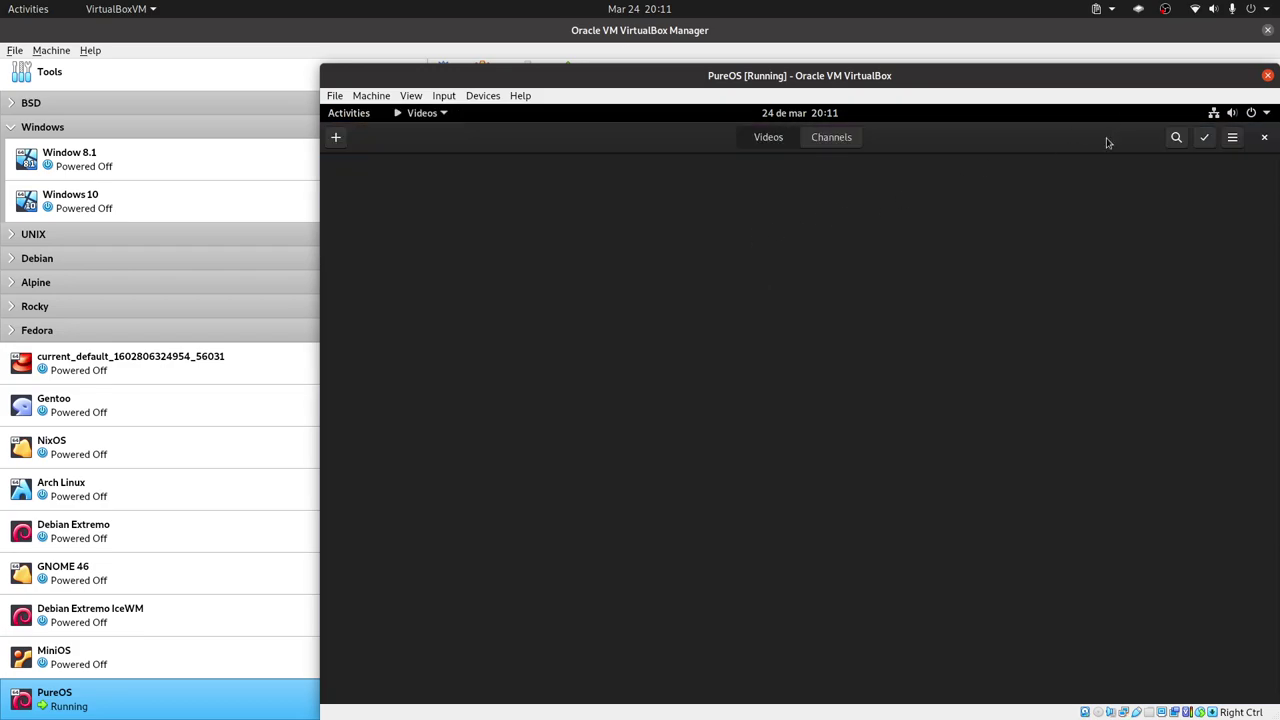
double_click(1108, 143)
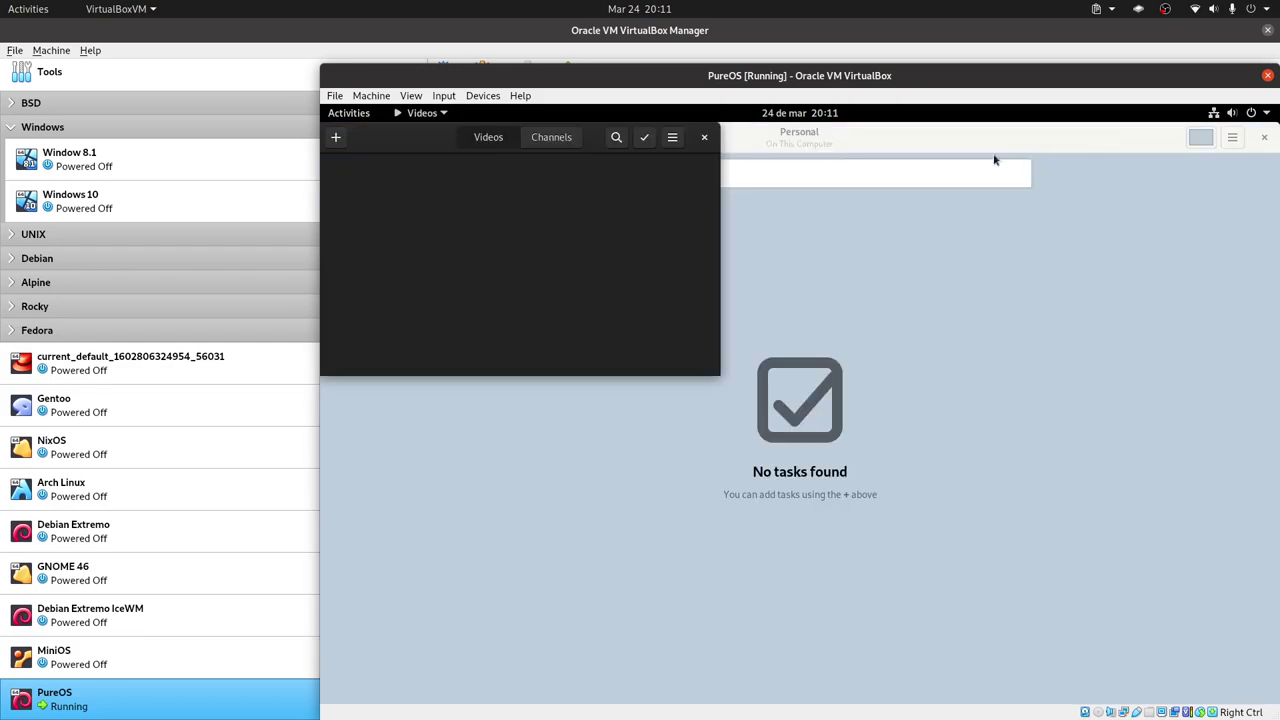
Launch the Web browser from the second page of applications.
key(super)
key(super+a)
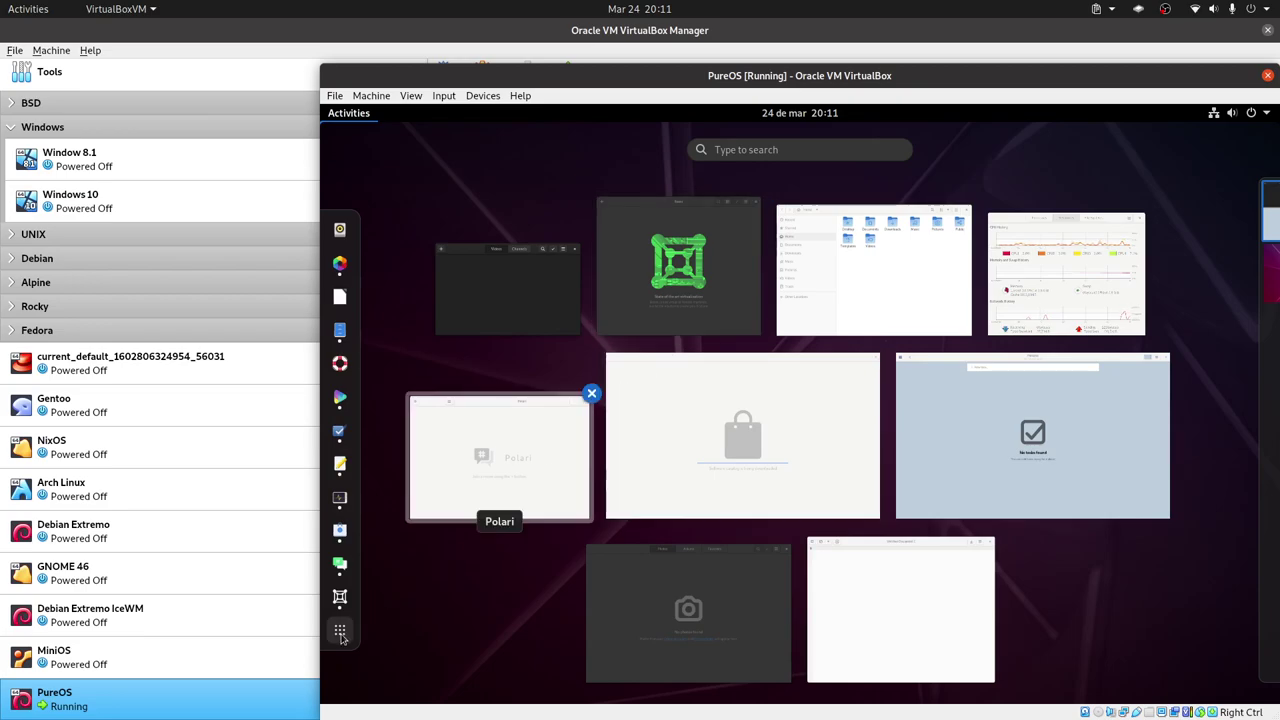
click(1262, 453)
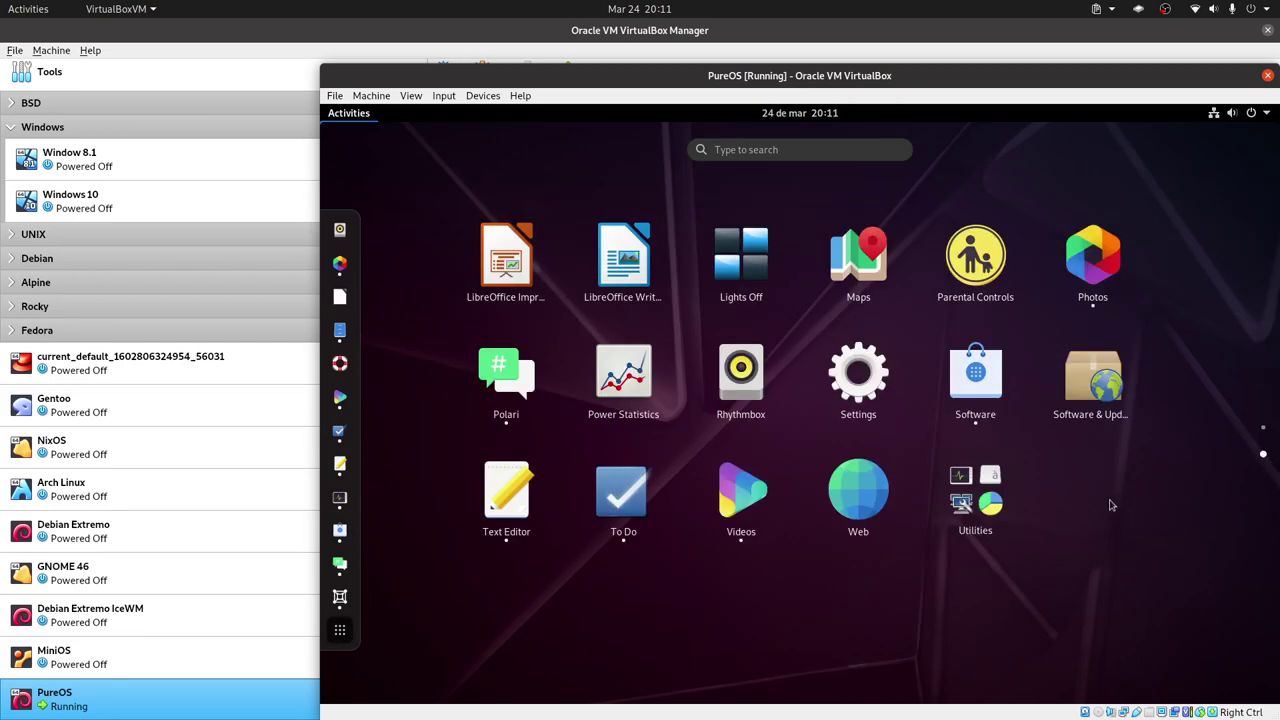
click(858, 495)
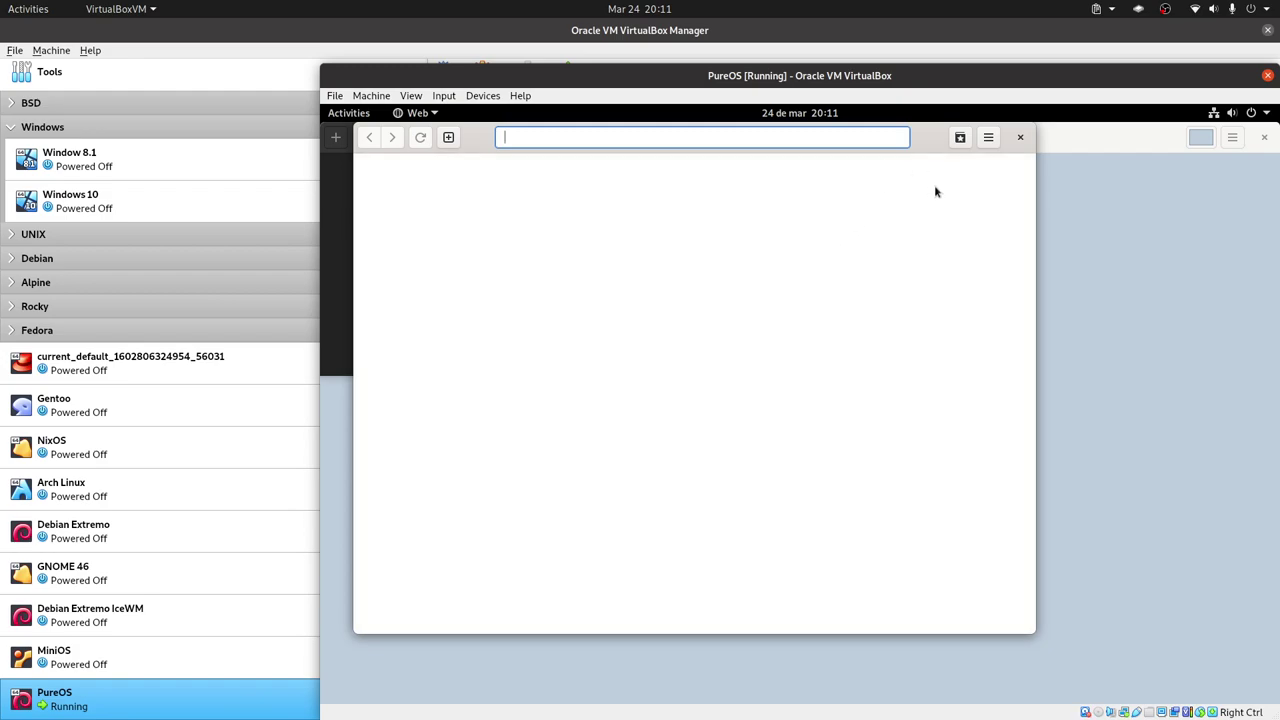
Return to the second page of the full application grid.
key(super)
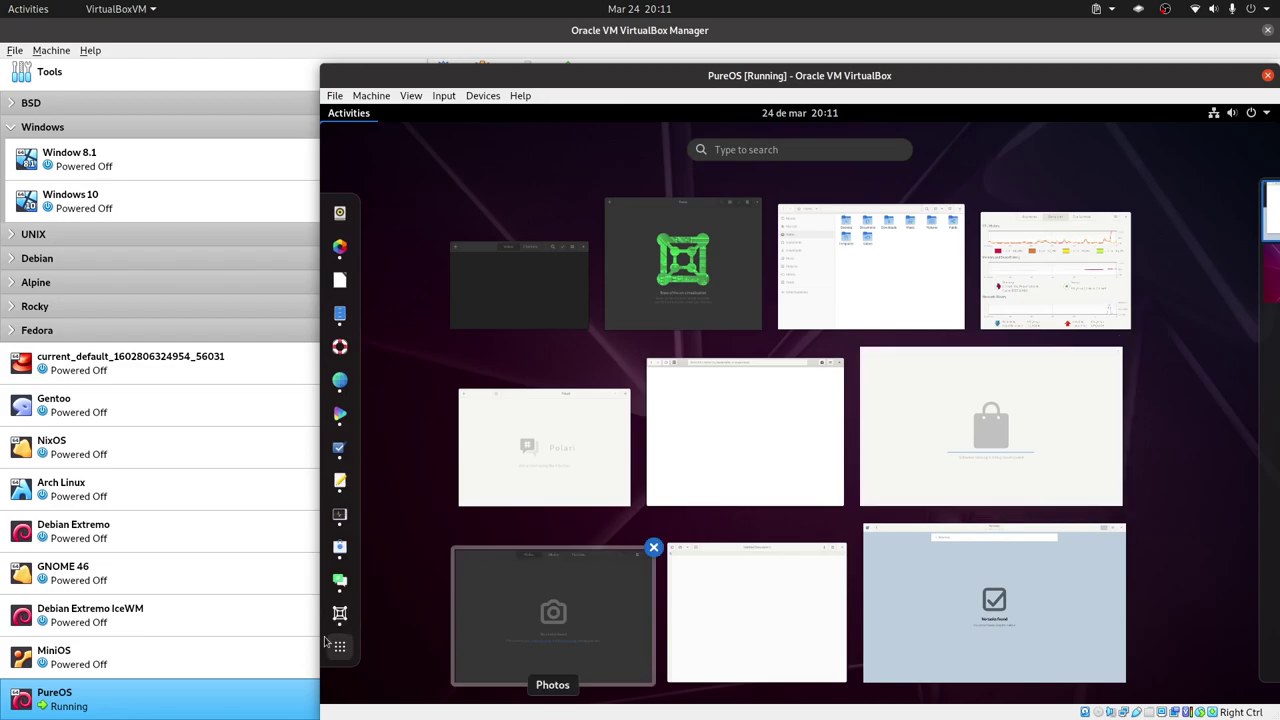
click(340, 646)
click(1263, 456)
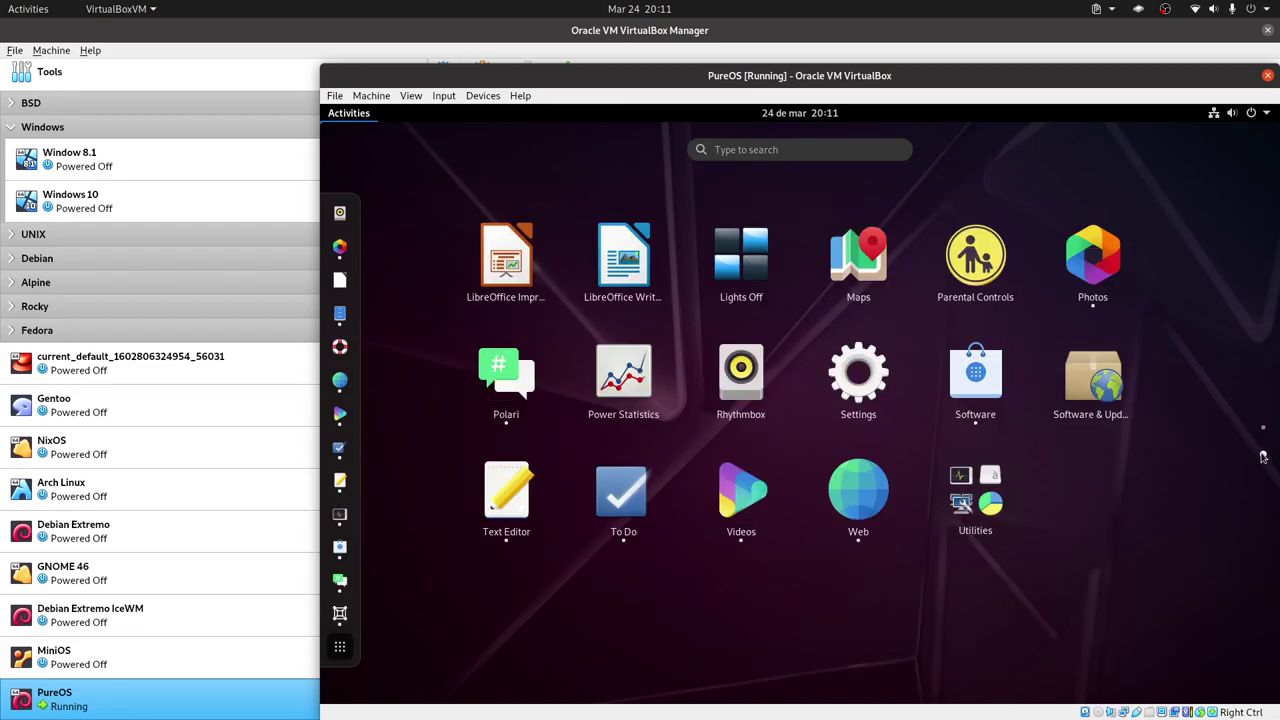
Launch Document Viewer from the Utilities folder, then bring System Monitor's resource graphs forward.
click(985, 495)
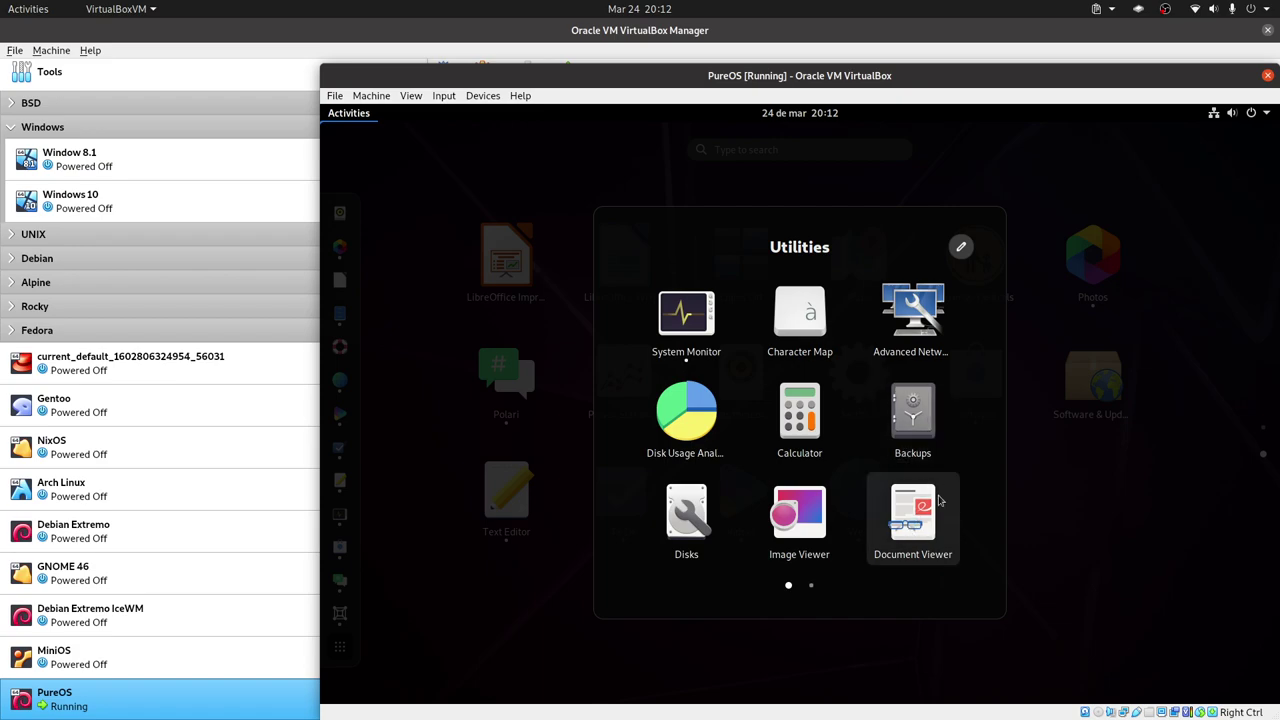
click(912, 515)
key(super)
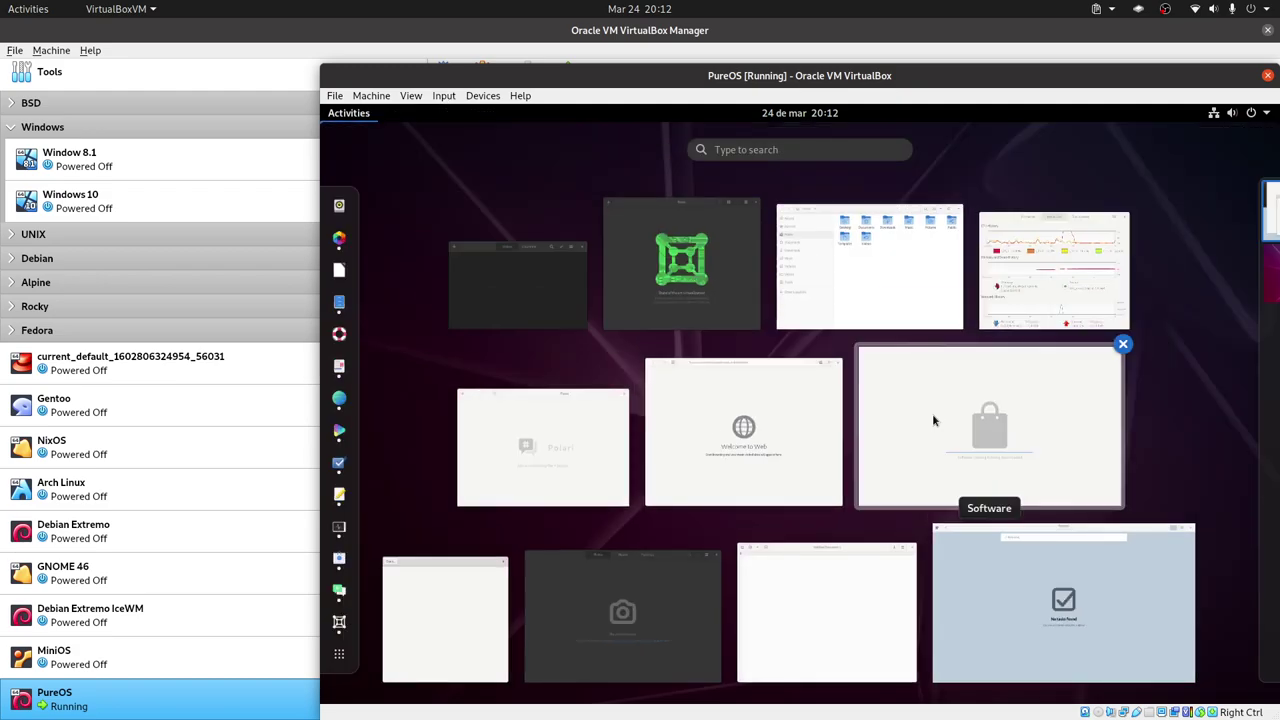
click(1065, 232)
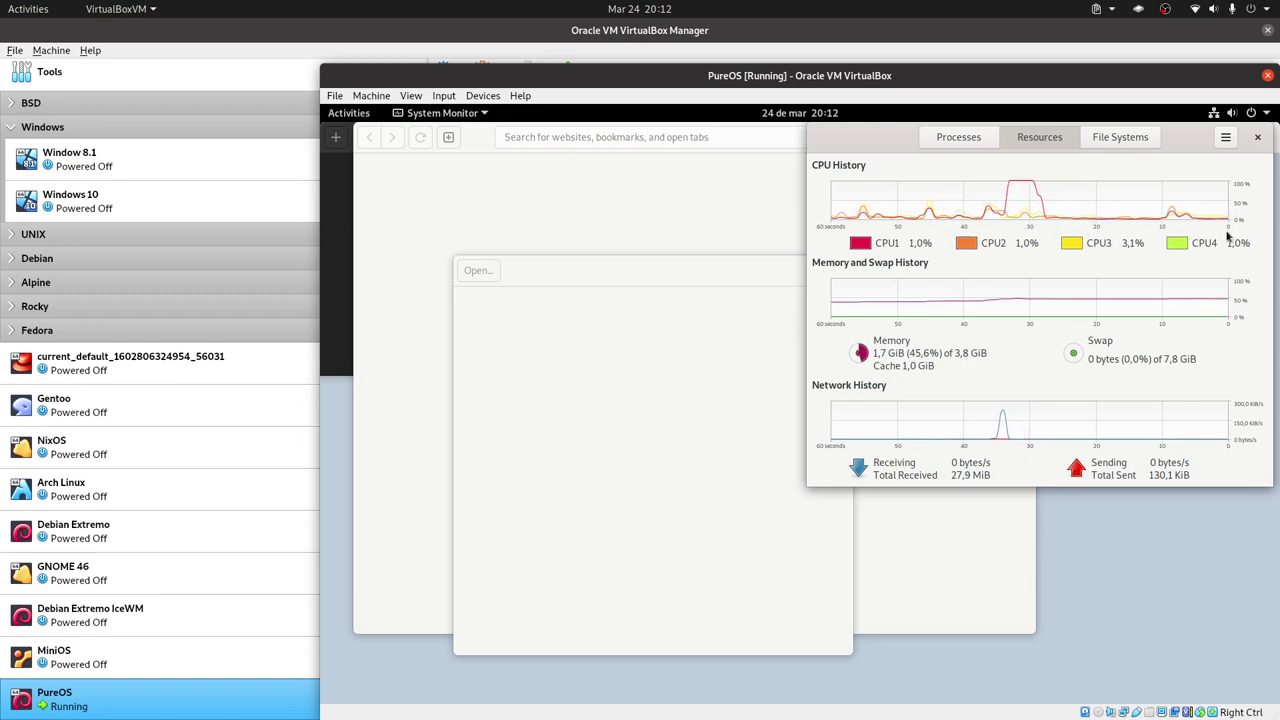
Switch to Boxes with Alt+Tab and start a Swap graph colour change, then cancel it.
key(alt+Tab)
key(alt+Tab)
key(alt+Tab)
key(alt+Tab)
key(alt+Tab)
key(alt+Tab)
key(alt+Tab)
key(alt+Tab)
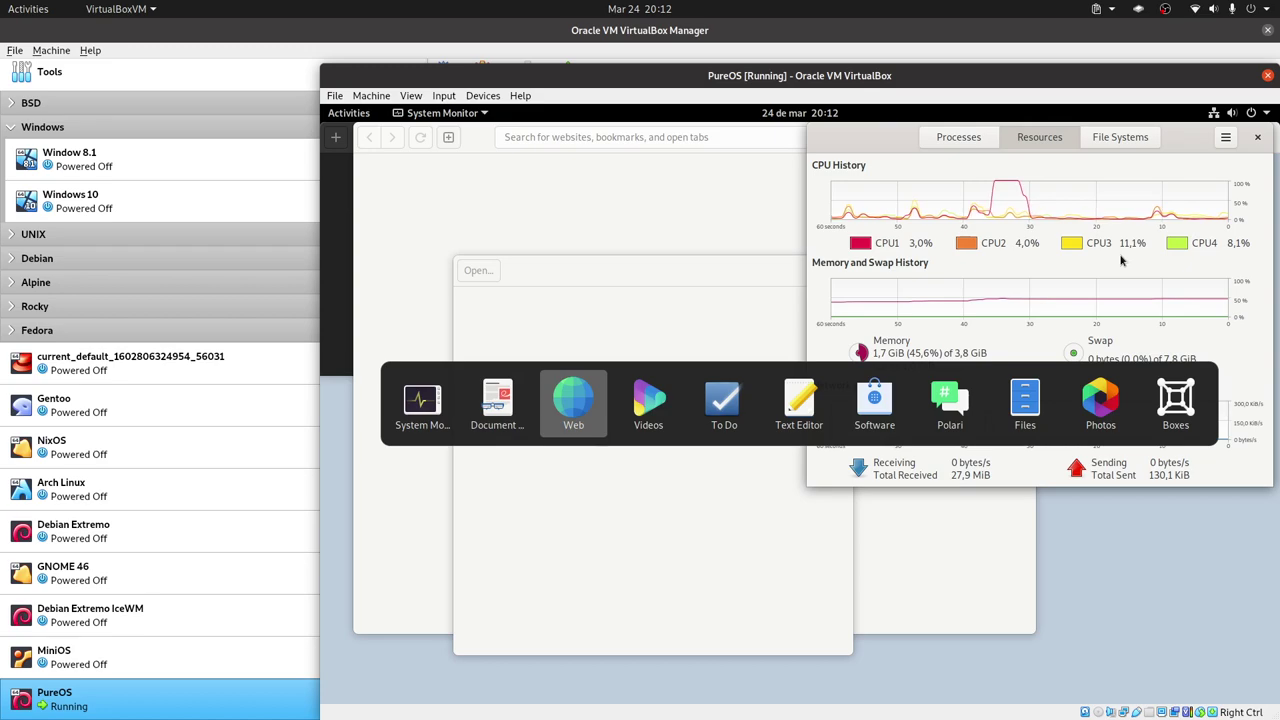
key(alt+Tab)
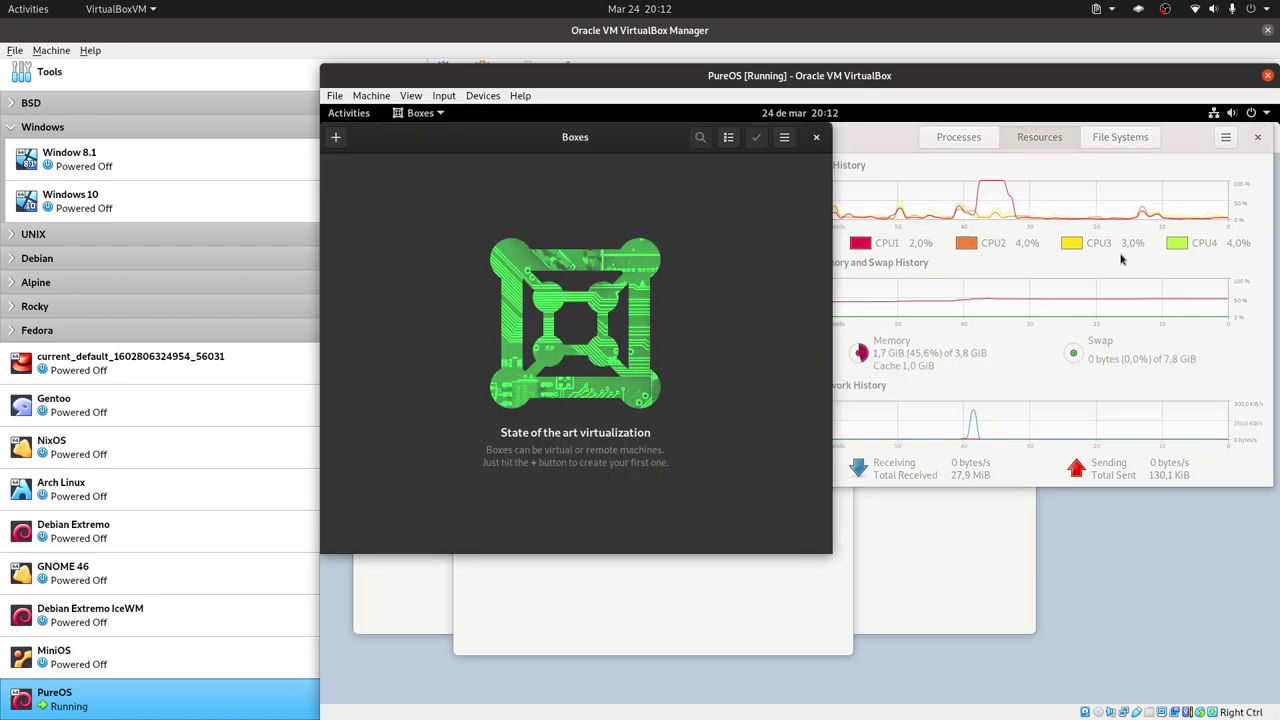
click(1147, 230)
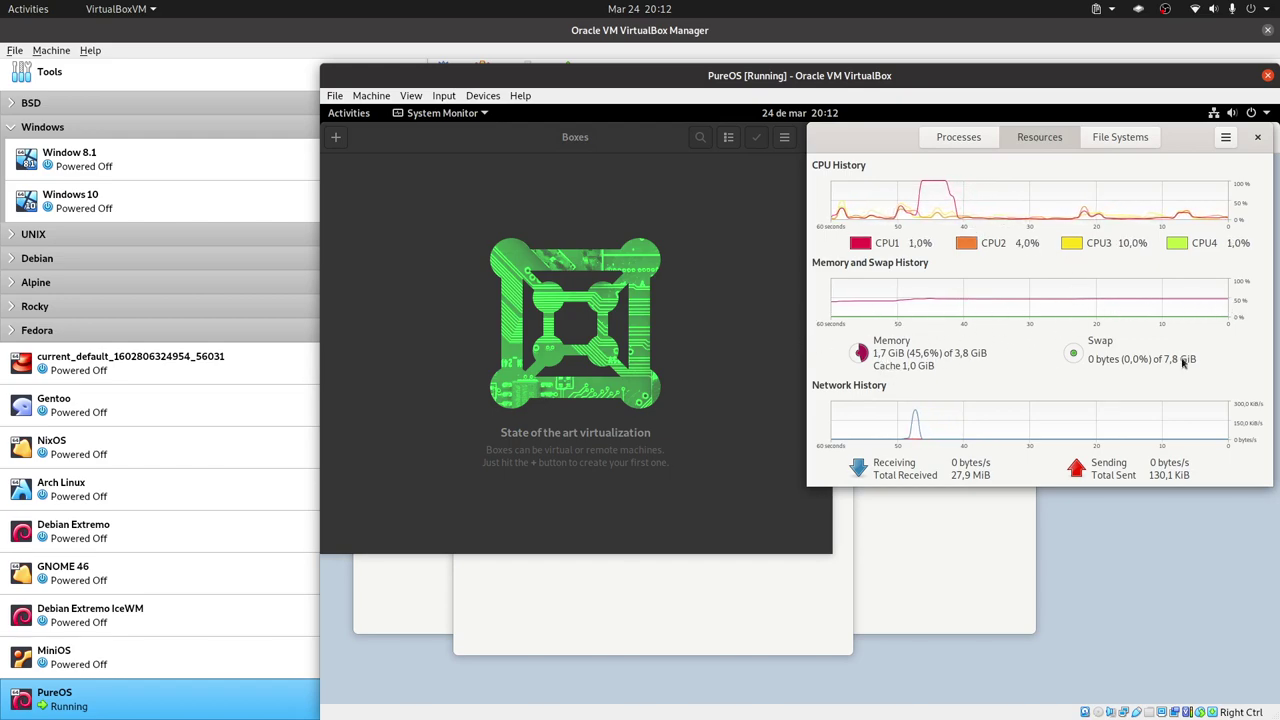
click(1074, 355)
key(Escape)
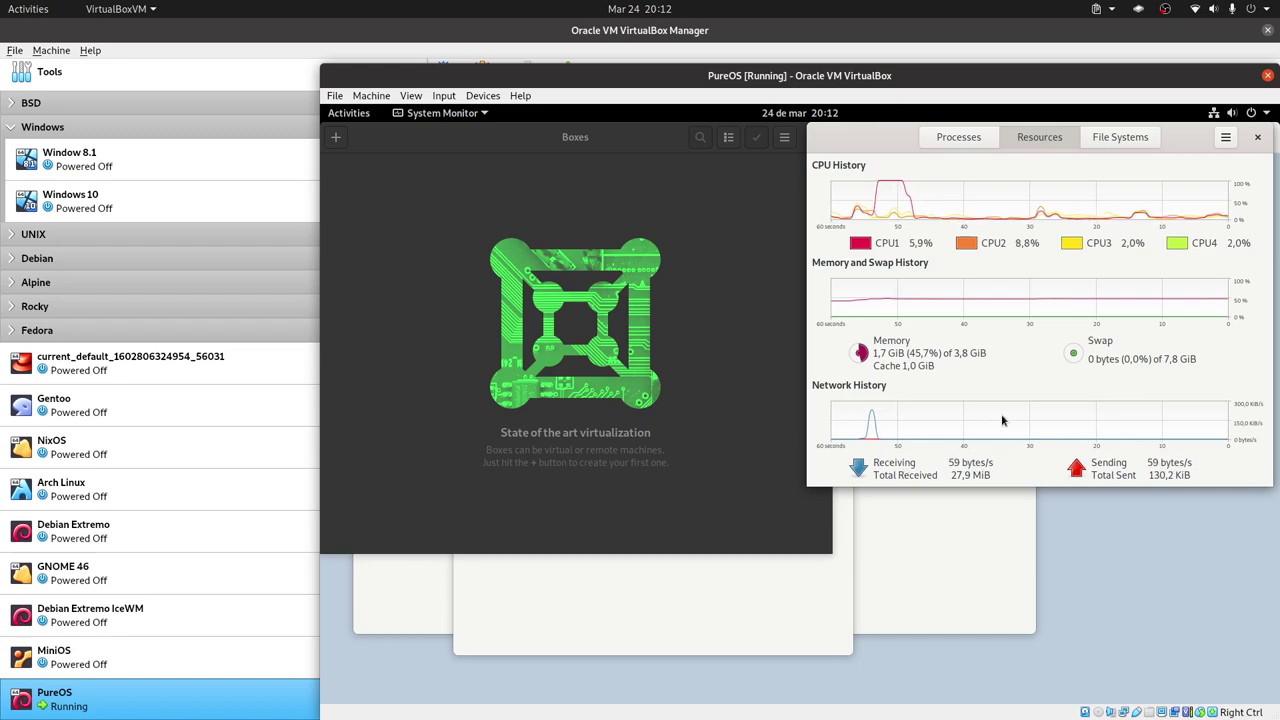
Bring the Web browser forward, then switch to the Software store.
click(911, 571)
key(alt+Tab)
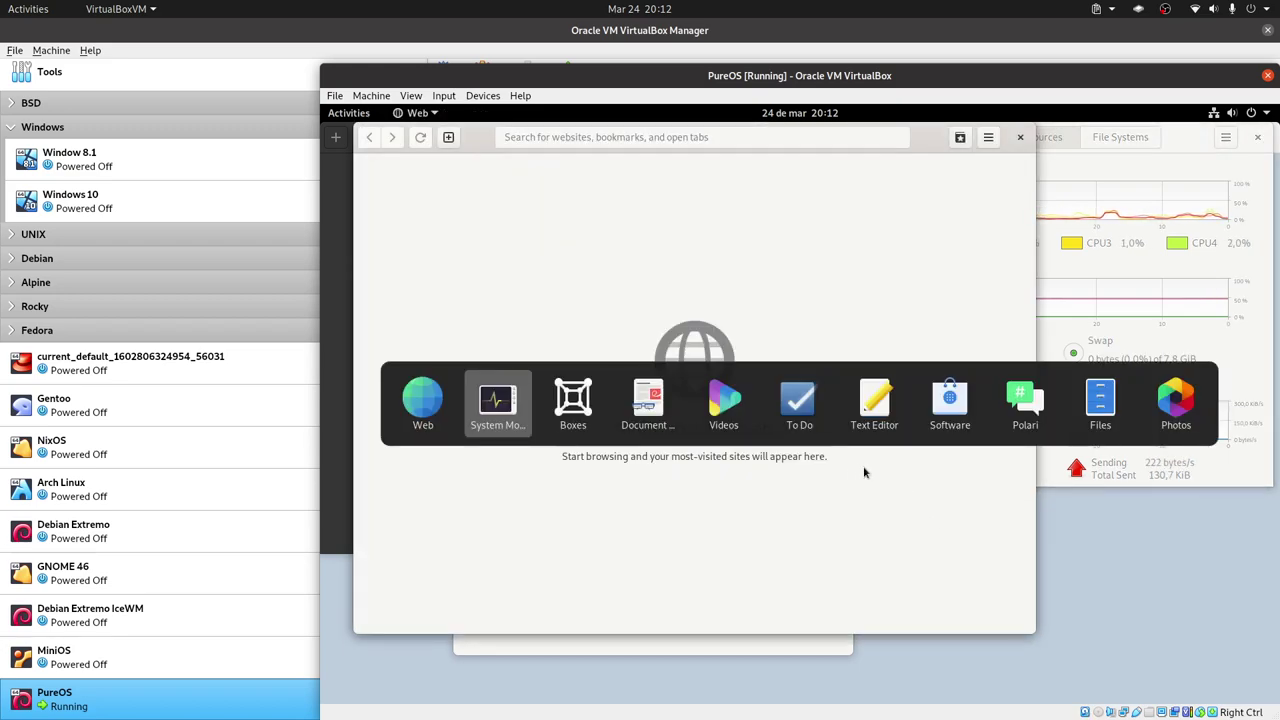
click(955, 413)
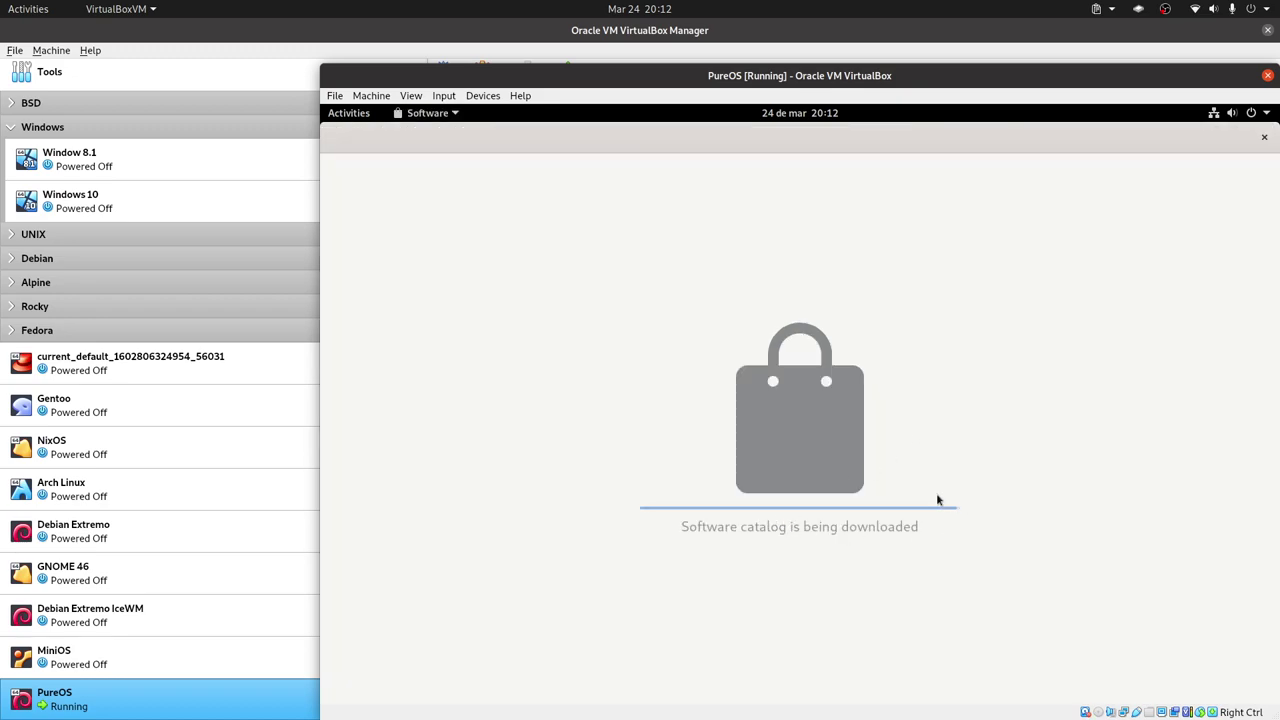